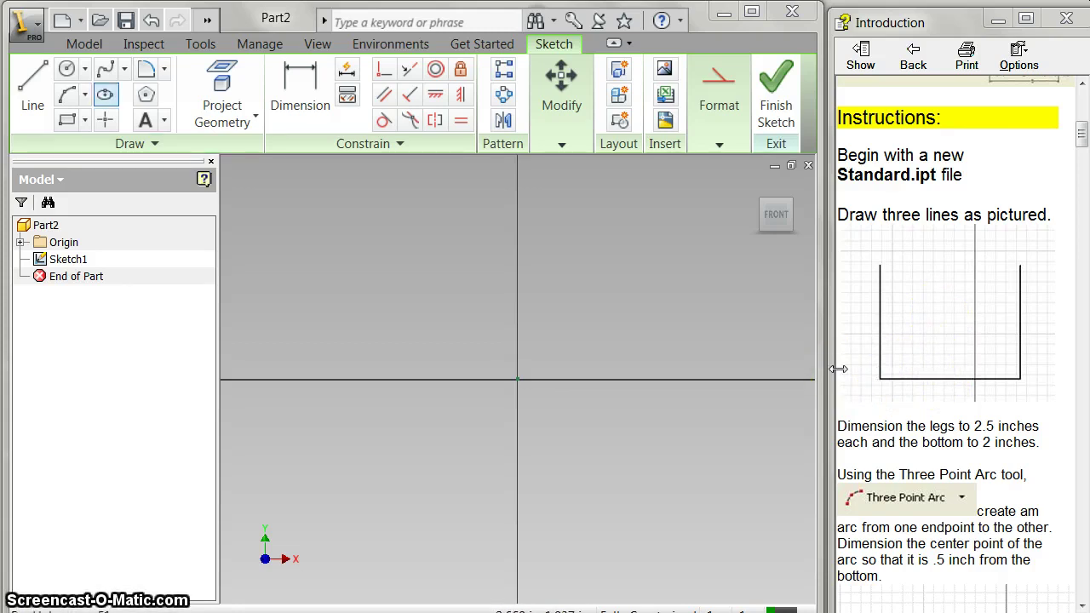
# - Draw an open U of three connected lines: left leg, bottom and right leg
pyautogui.click(32, 85)
pyautogui.click(378, 248)
pyautogui.click(377, 549)
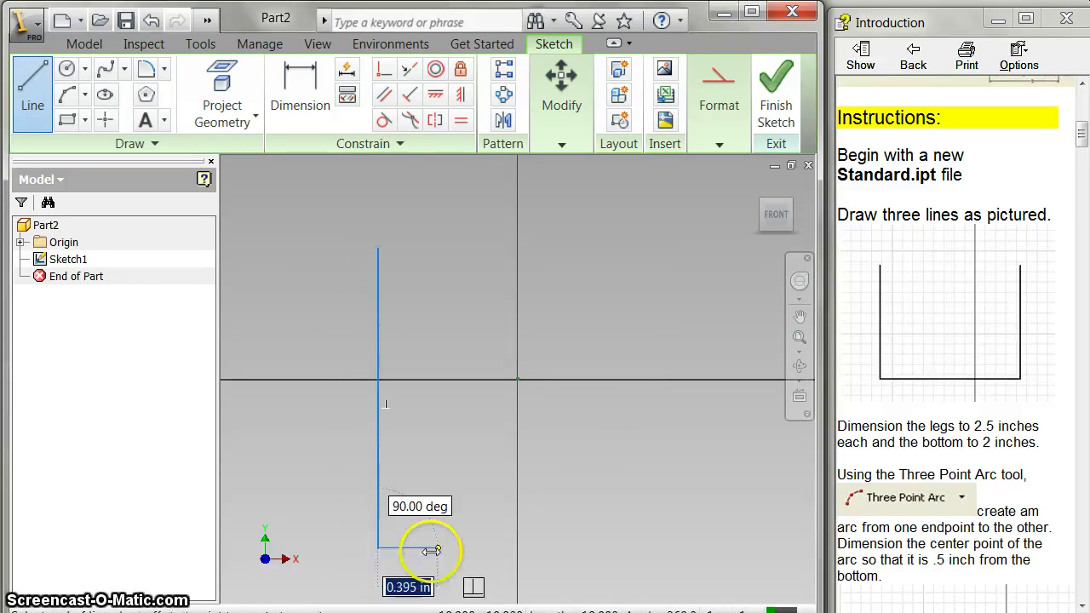
pyautogui.click(639, 548)
pyautogui.click(640, 247)
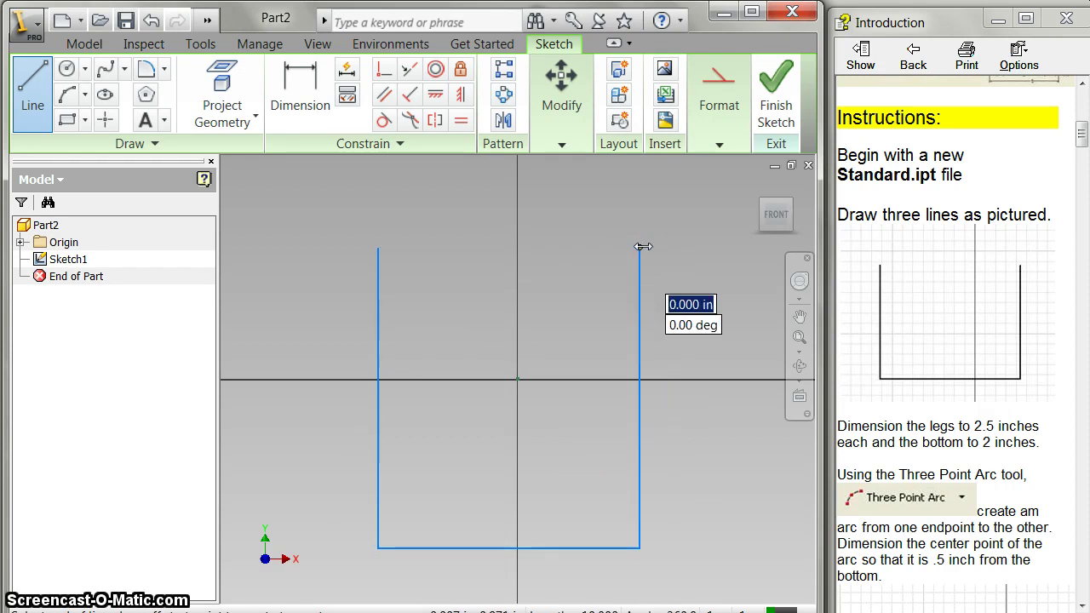
# - Dimension both legs of the U to 2.5 inches
pyautogui.click(275, 99)
pyautogui.click(353, 352)
pyautogui.click(340, 349)
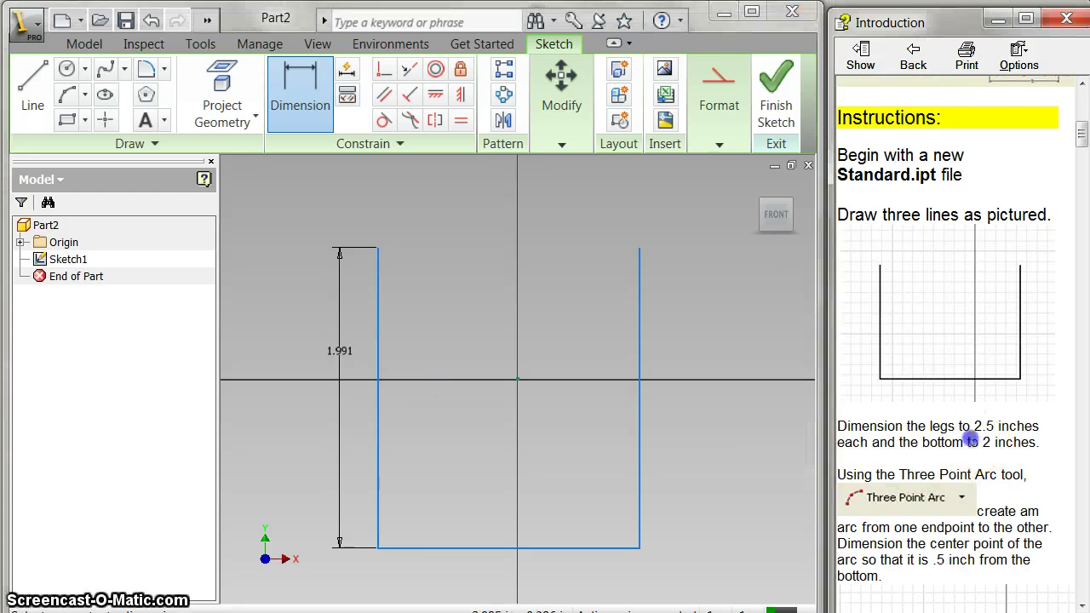
pyautogui.scroll(-3, 969, 441)
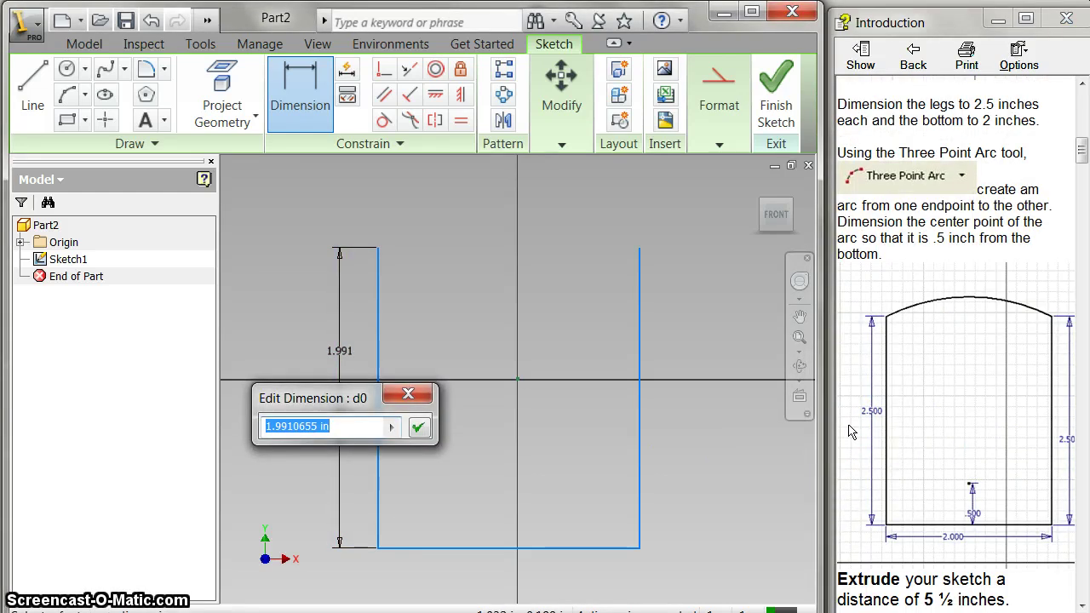
pyautogui.write('2.5')
pyautogui.press('Return')
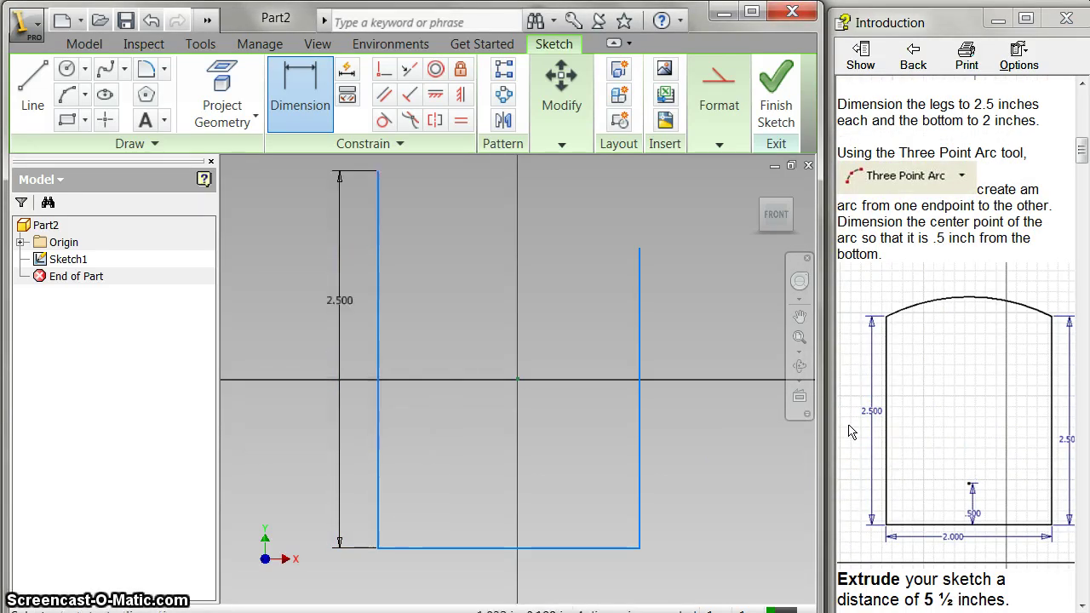
pyautogui.click(640, 446)
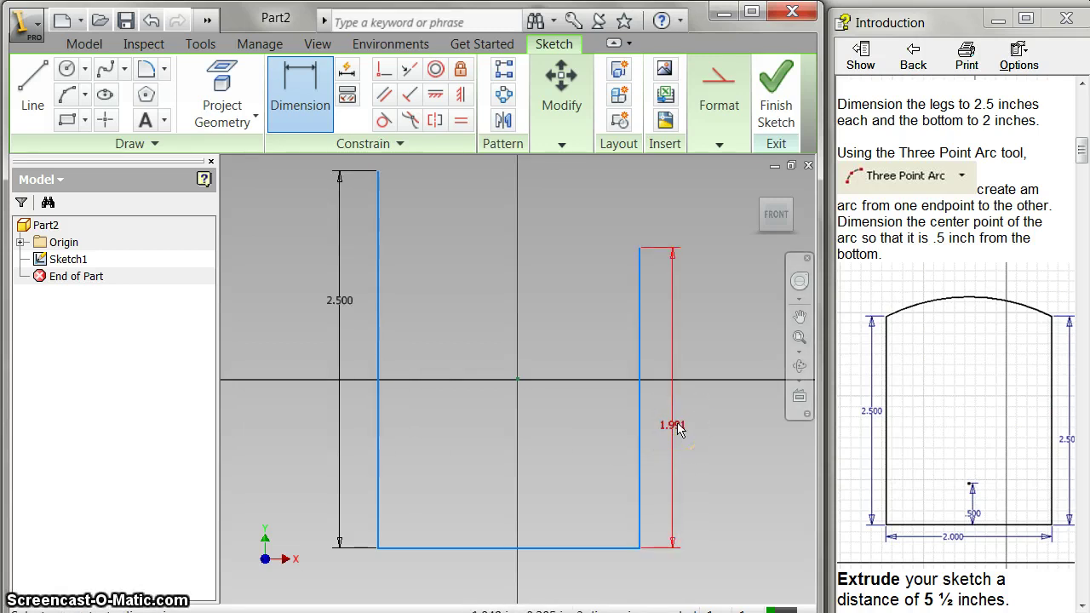
pyautogui.click(679, 430)
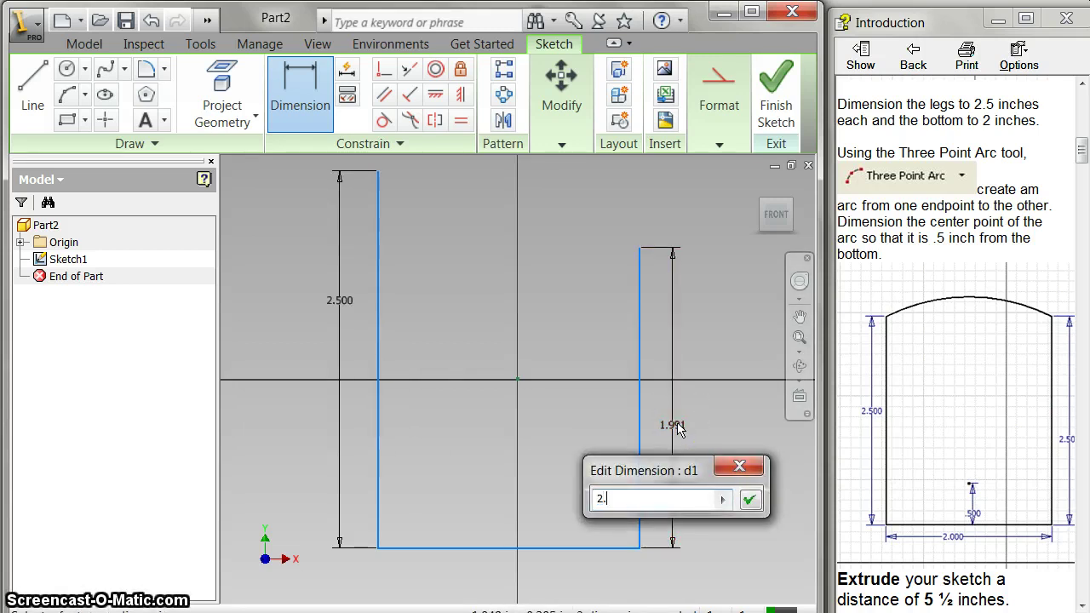
pyautogui.click(749, 500)
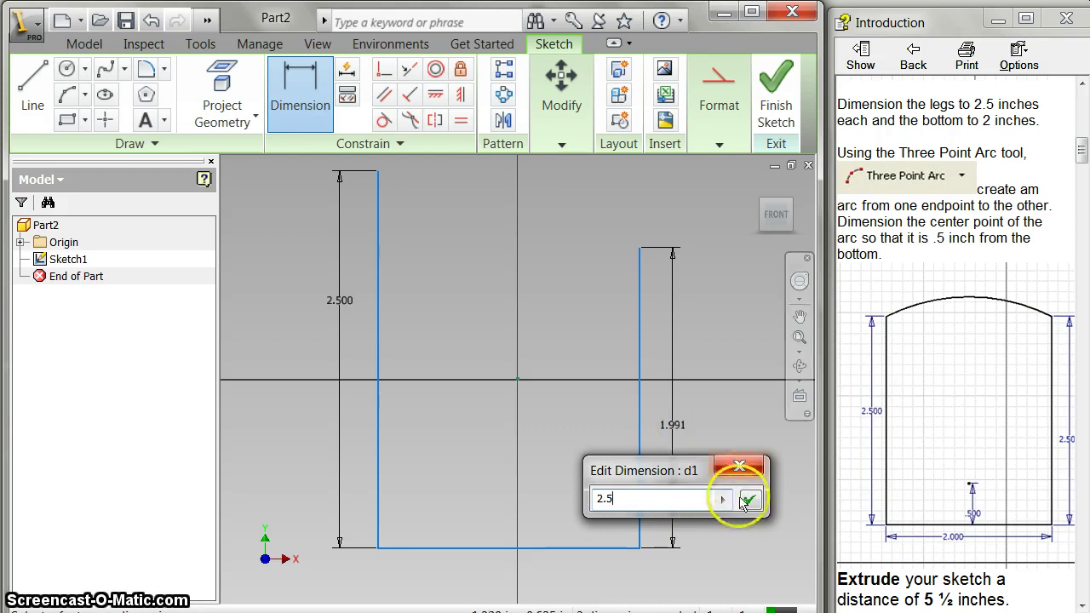
# - Dimension the bottom line of the U to 2 inches
pyautogui.click(536, 549)
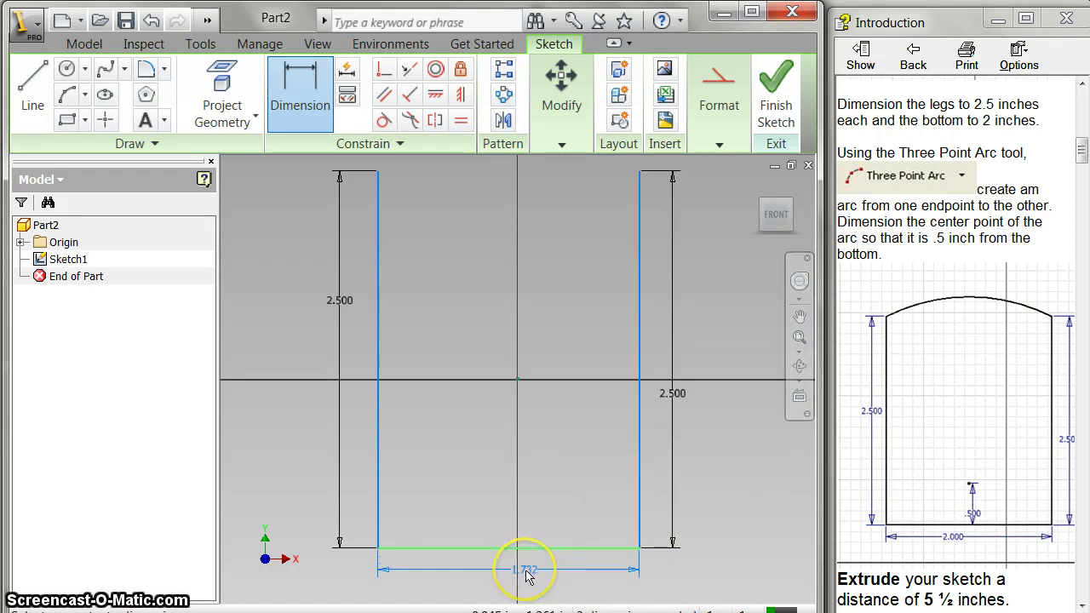
pyautogui.click(527, 576)
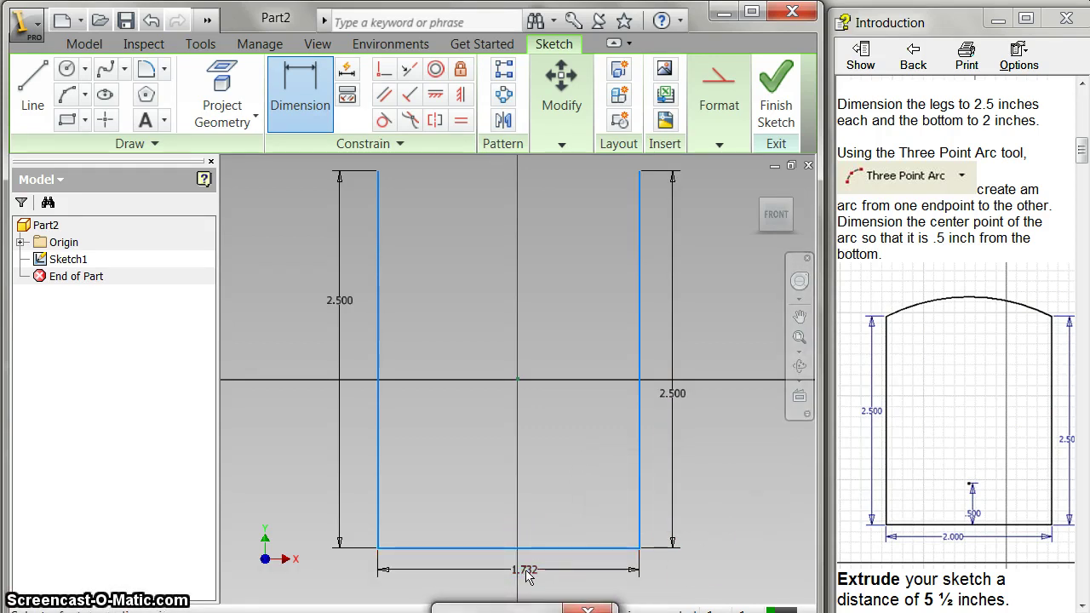
pyautogui.write('2')
pyautogui.press('Return')
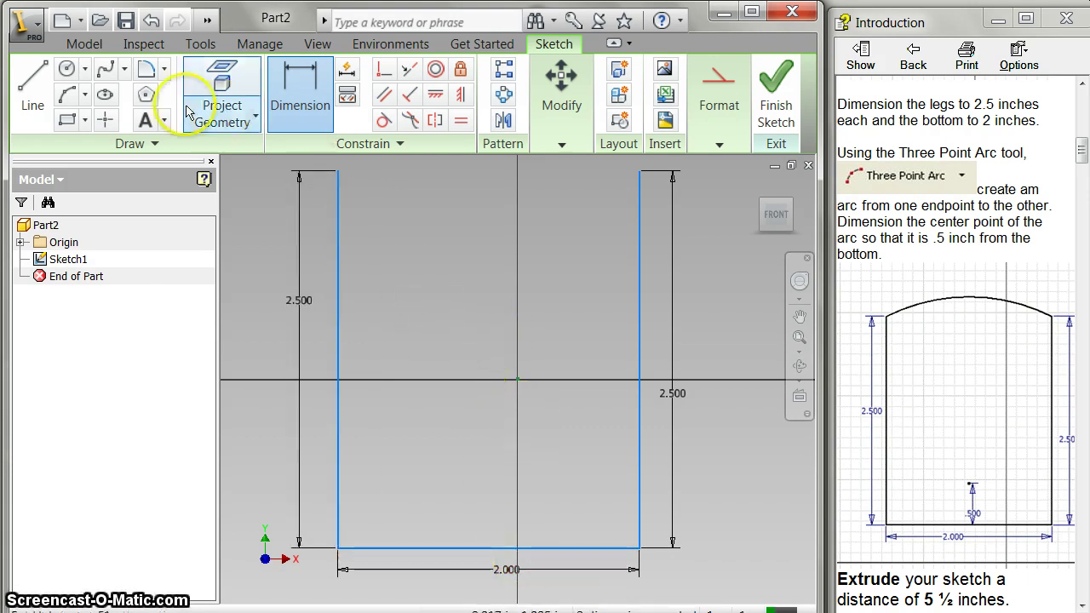
# - Draw a three-point arc joining the tops of the two legs
pyautogui.click(73, 101)
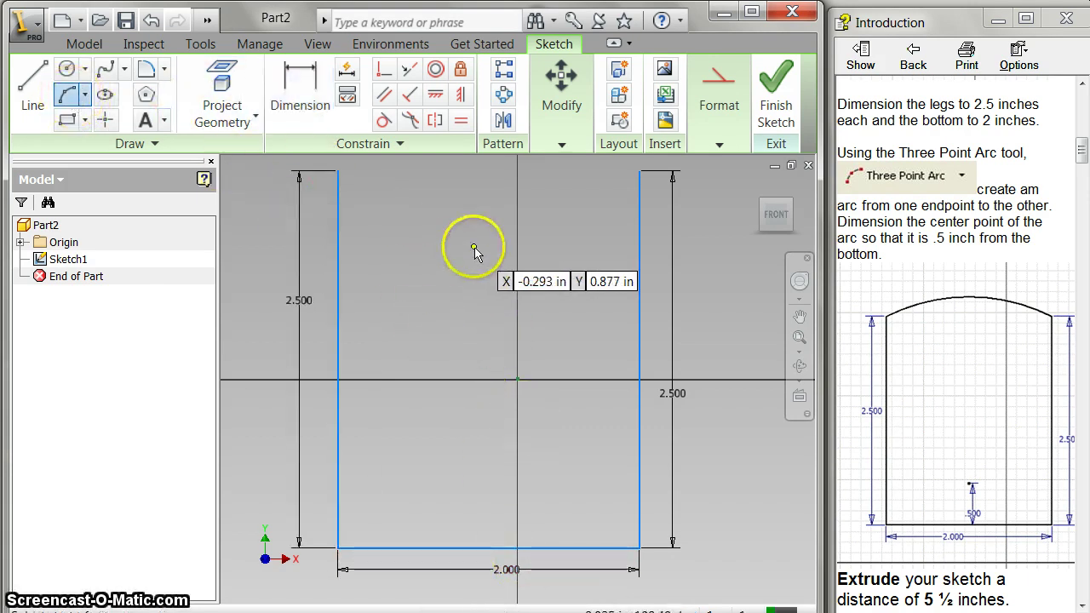
pyautogui.scroll(5, 474, 244)
pyautogui.moveTo(450, 224)
pyautogui.mouseDown(button='middle')
pyautogui.moveTo(463, 251)
pyautogui.moveTo(452, 300)
pyautogui.mouseUp(button='middle')
pyautogui.click(430, 298)
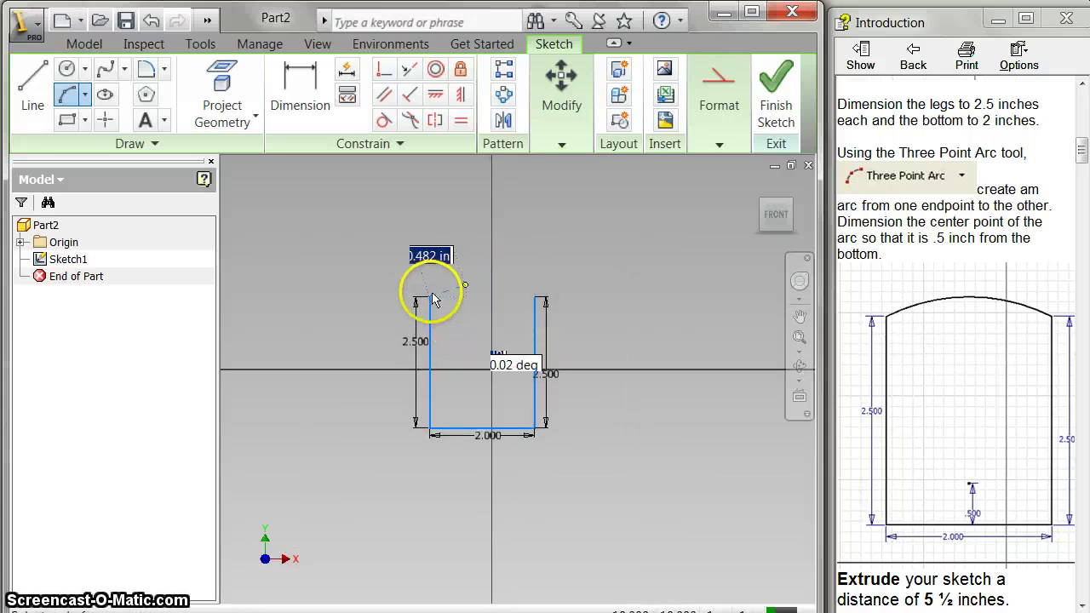
pyautogui.click(534, 298)
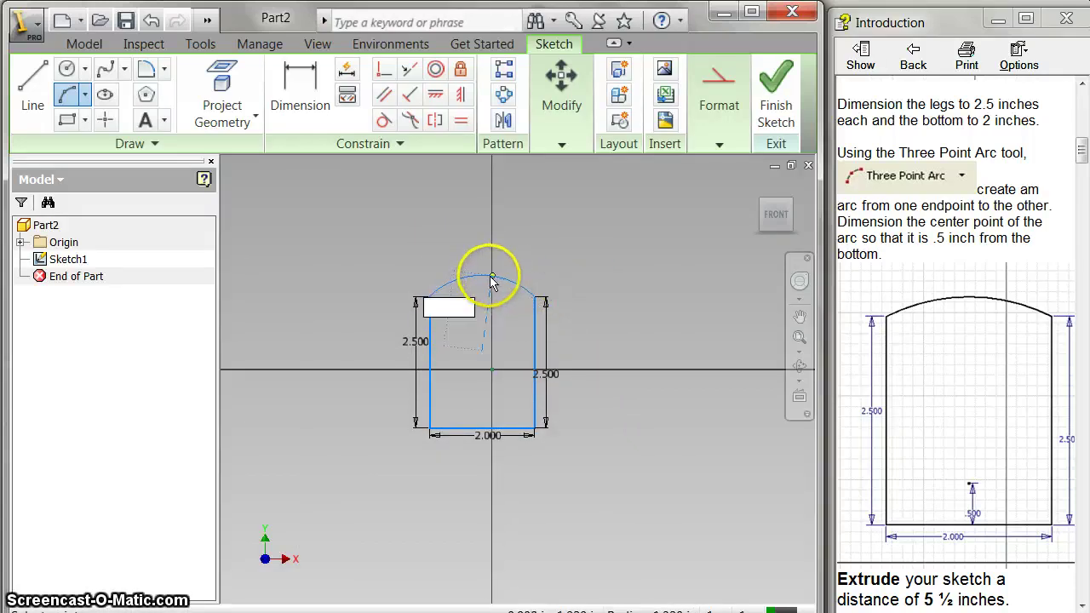
pyautogui.click(484, 282)
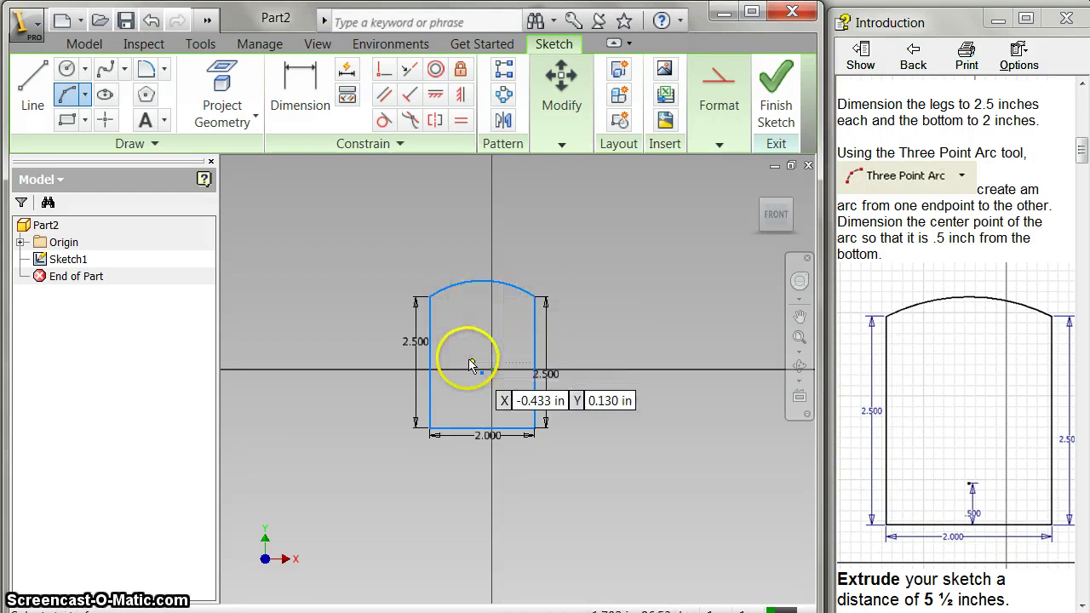
# - Dimension the arc's centre 0.5 inches above the bottom line
pyautogui.click(290, 119)
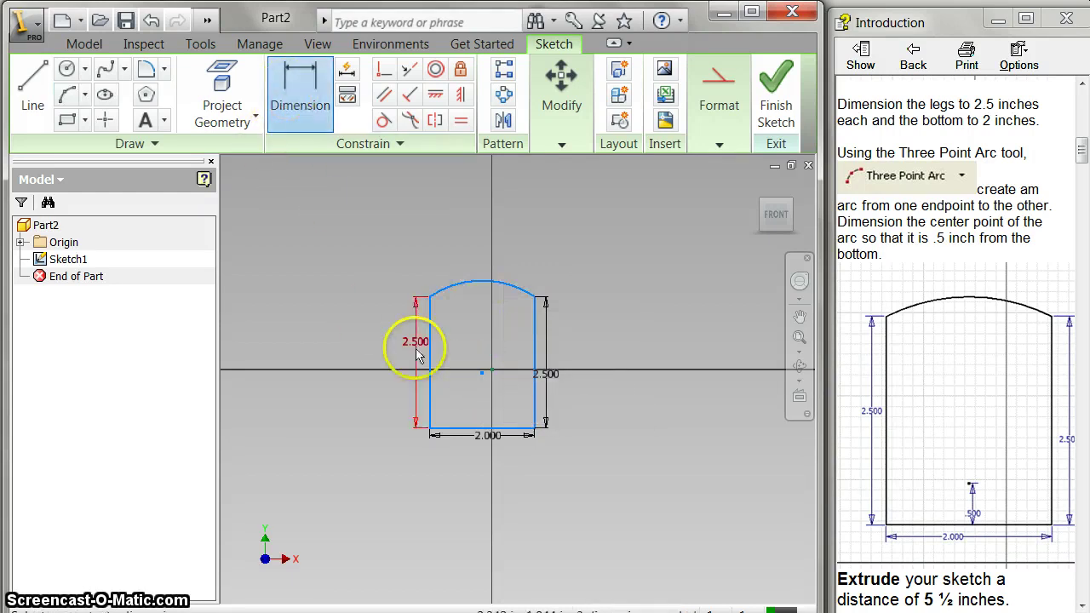
pyautogui.click(482, 375)
pyautogui.click(485, 428)
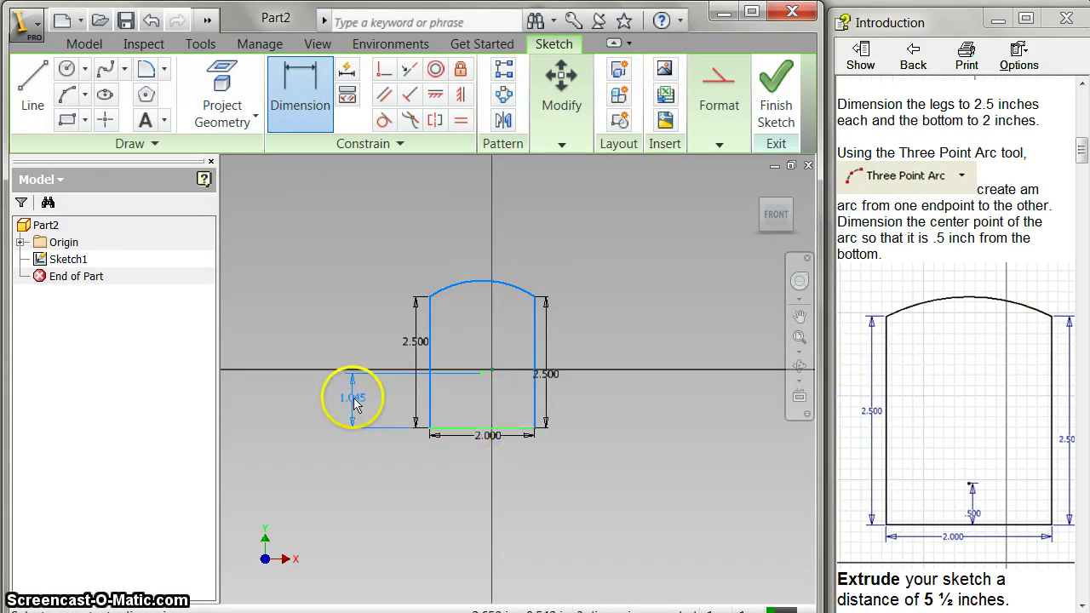
pyautogui.click(356, 406)
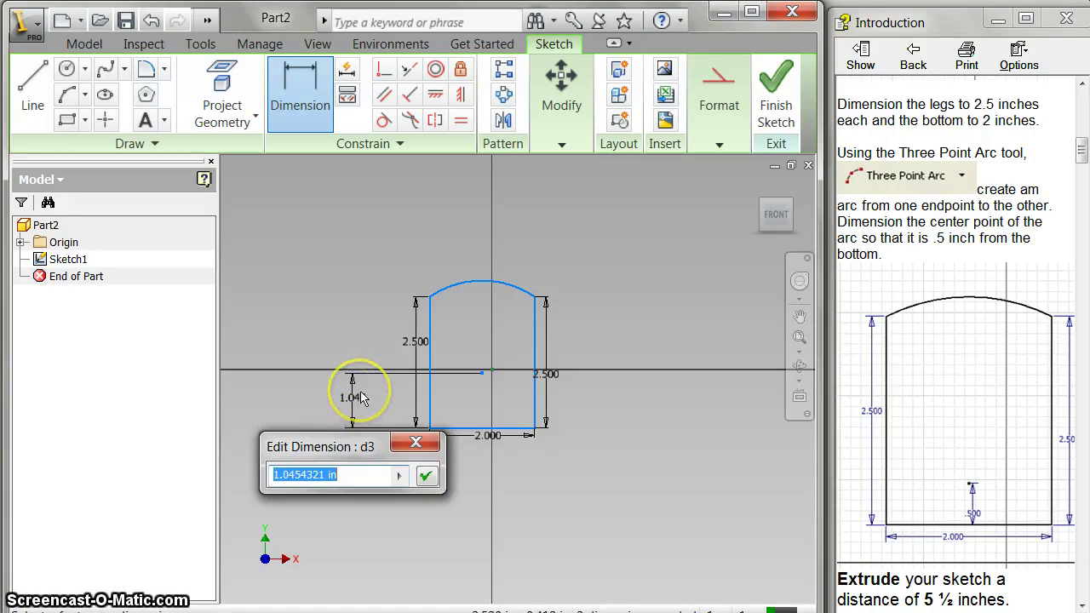
pyautogui.press('Return')
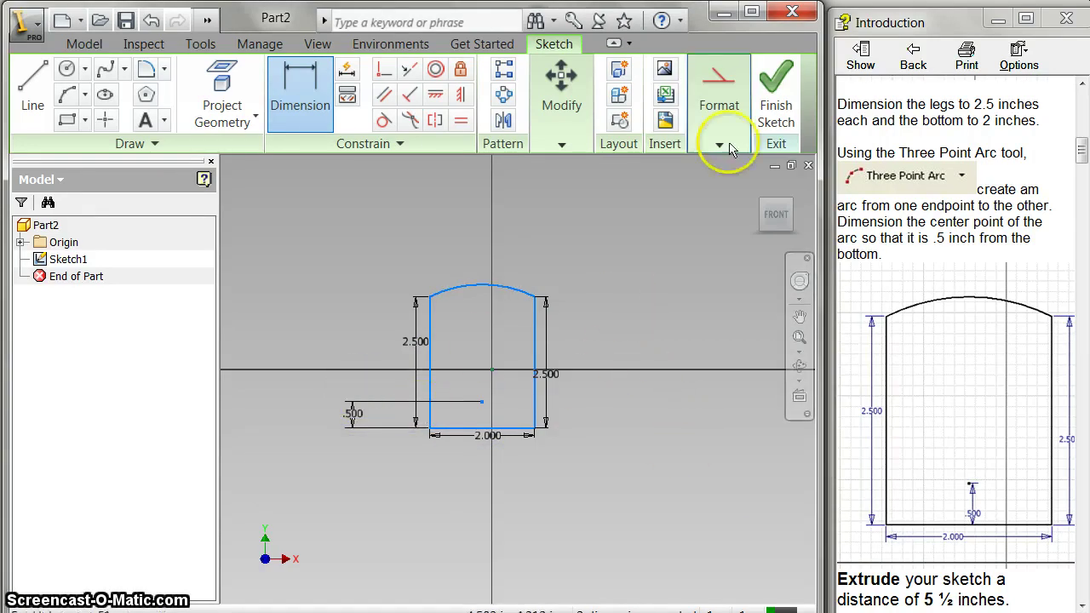
# - Finish the sketch, extrude the arched profile 5.5 inches and fit the part in view
pyautogui.click(775, 103)
pyautogui.click(925, 401)
pyautogui.scroll(-7, 943, 392)
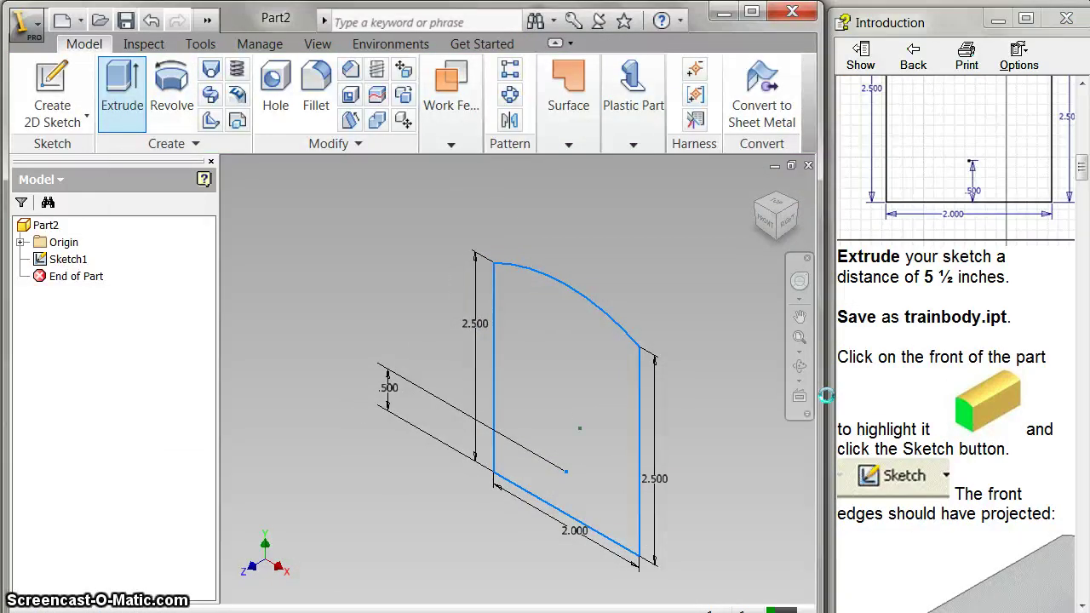
pyautogui.click(318, 276)
pyautogui.write('5.5')
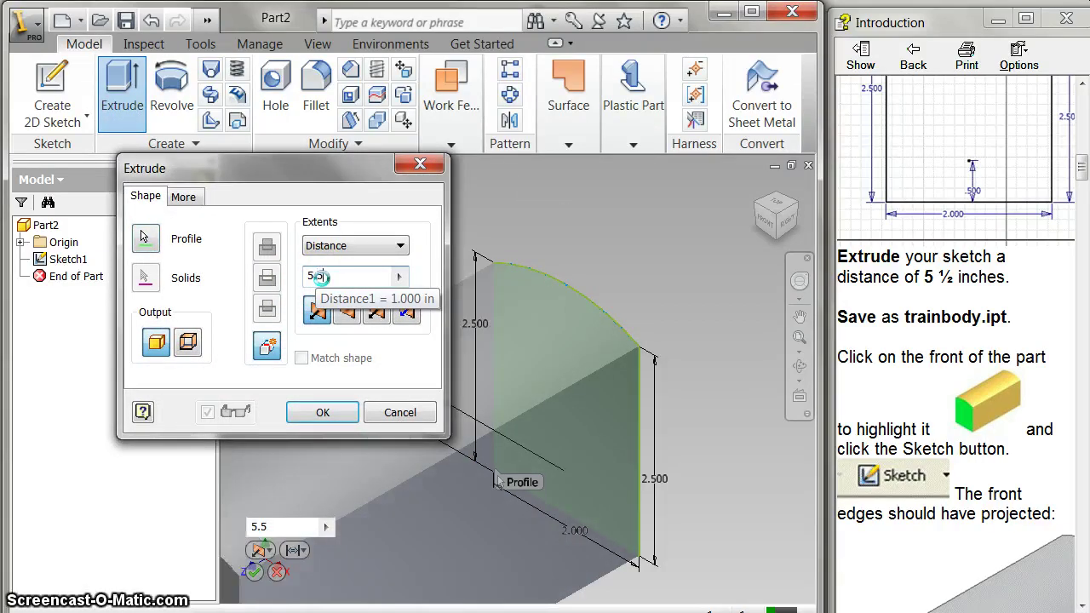
pyautogui.press('Return')
pyautogui.click(799, 366)
pyautogui.press('Escape')
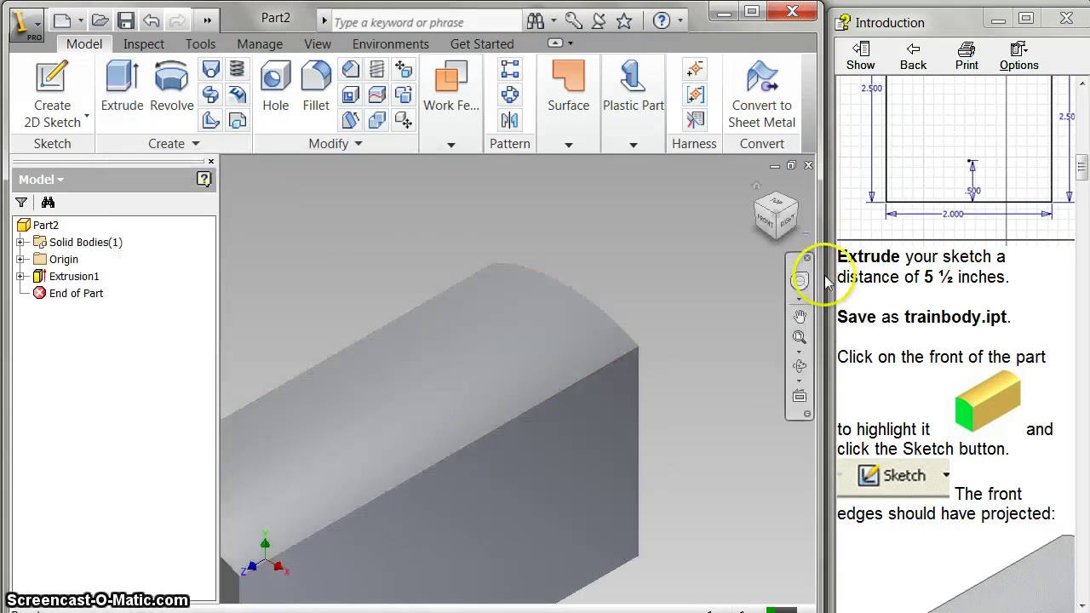
pyautogui.press('F6')
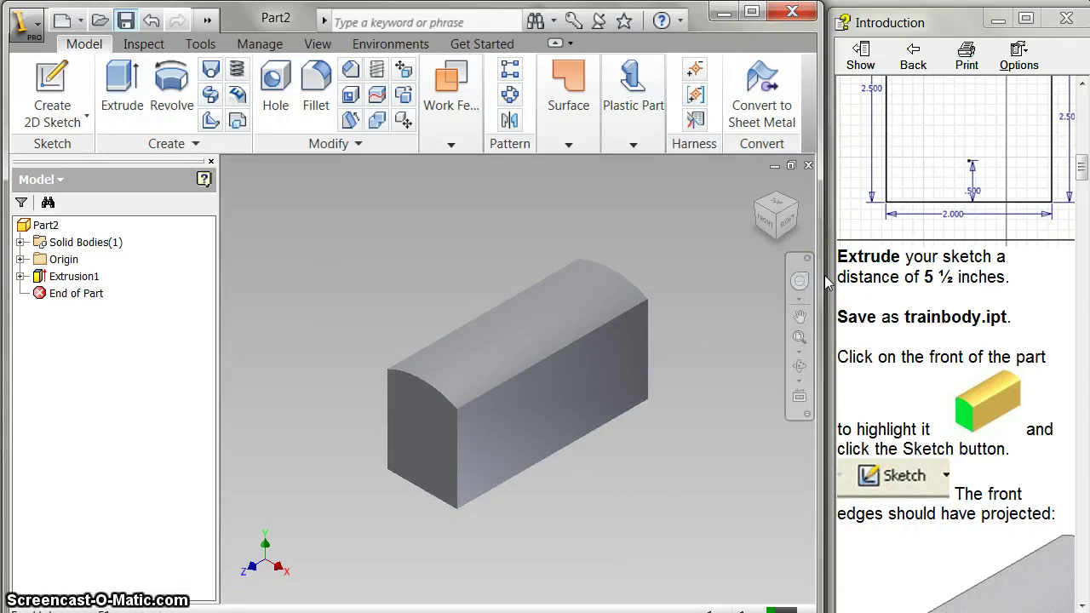
# - Save the part as train12 in the Train Project folder
pyautogui.hotkey('ctrl', 's')
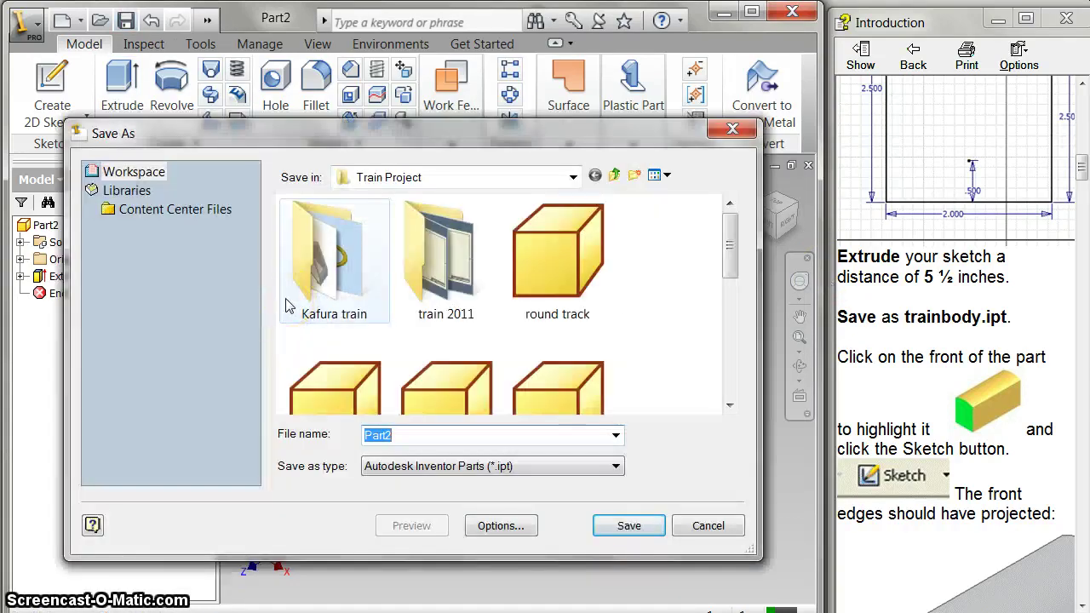
pyautogui.write('train')
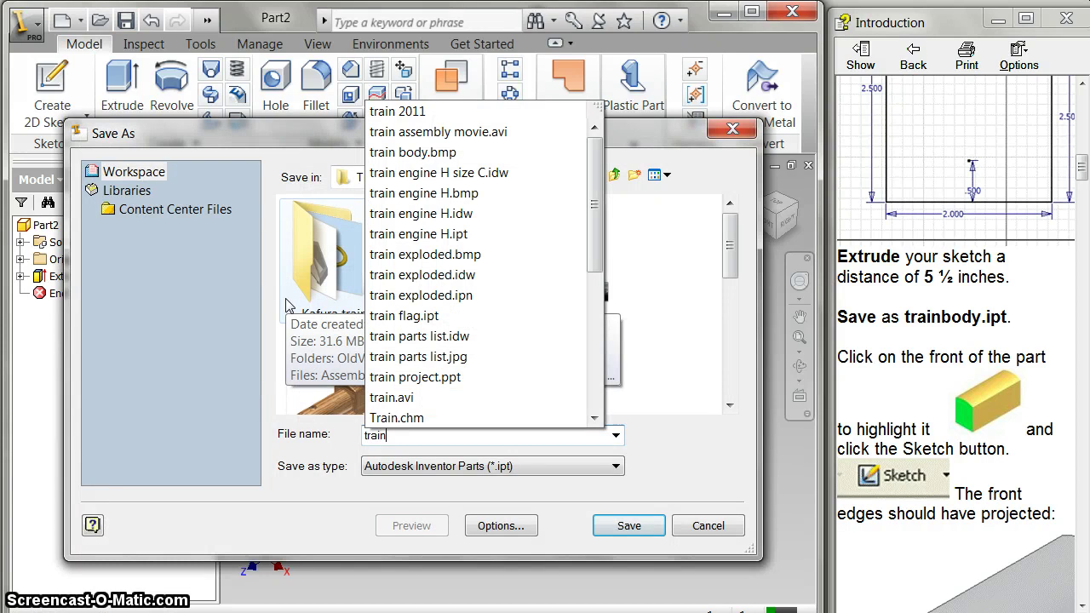
pyautogui.write('12')
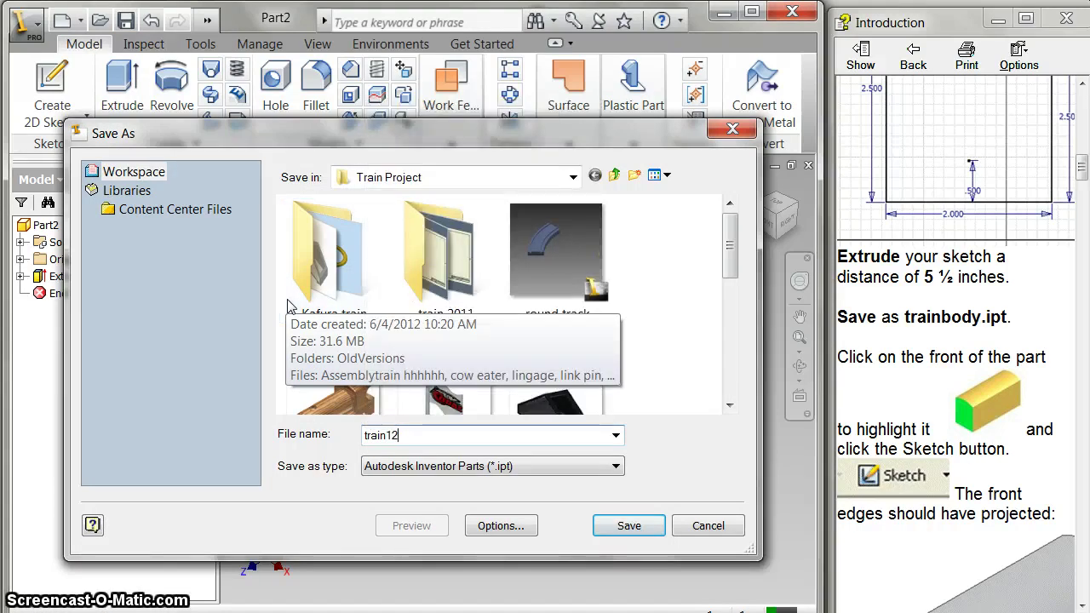
pyautogui.click(631, 525)
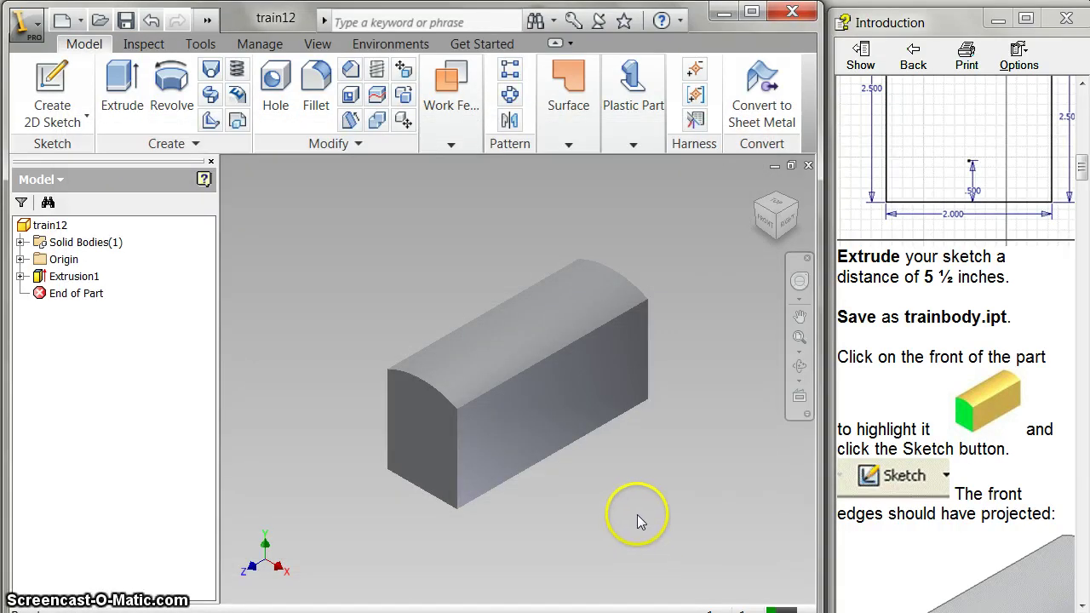
# - Start a sketch on the front face and draw a horizontal line across it
pyautogui.click(902, 477)
pyautogui.scroll(-4, 902, 480)
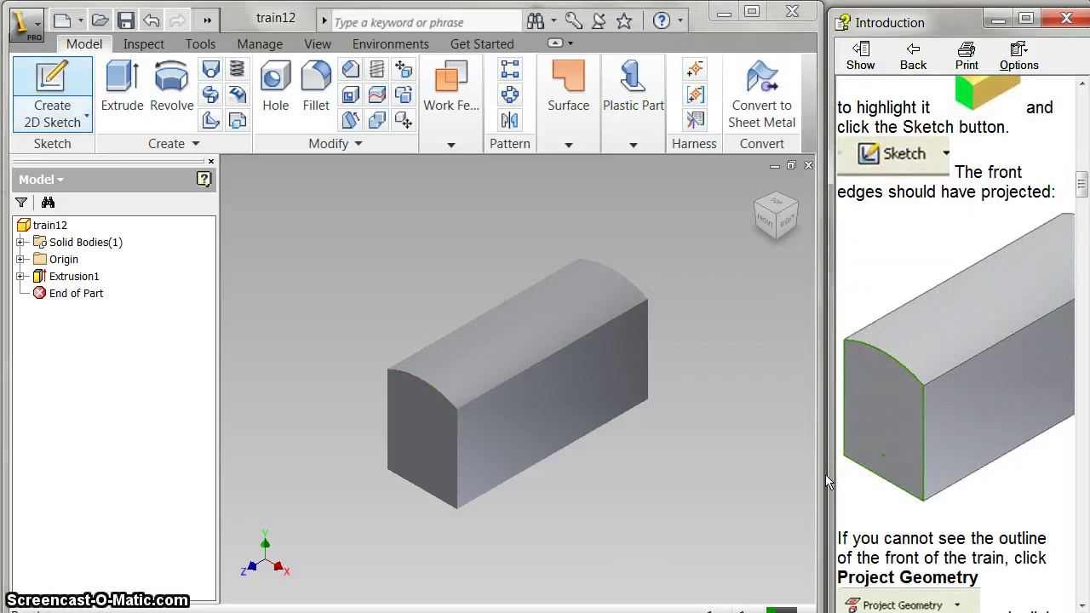
pyautogui.click(826, 474)
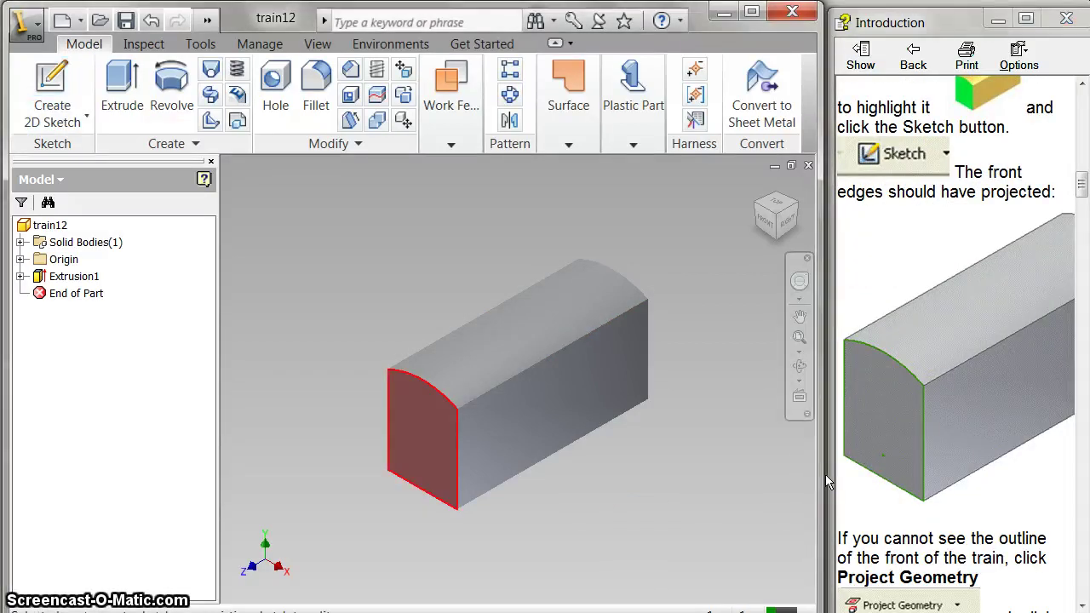
pyautogui.press('s')
pyautogui.click(894, 404)
pyautogui.scroll(-3, 894, 404)
pyautogui.scroll(-1, 894, 398)
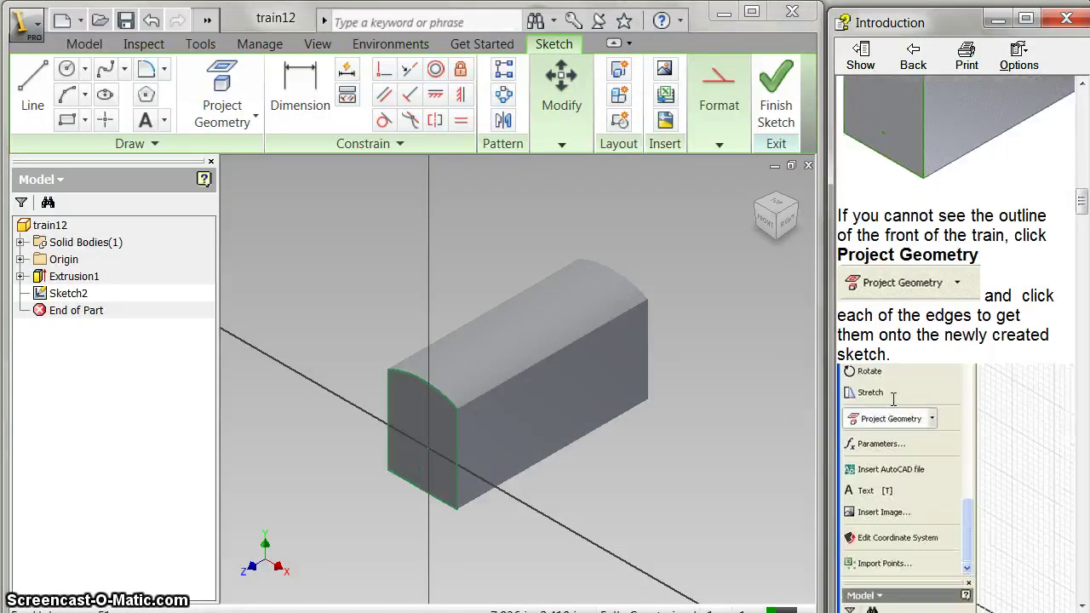
pyautogui.scroll(-6, 894, 407)
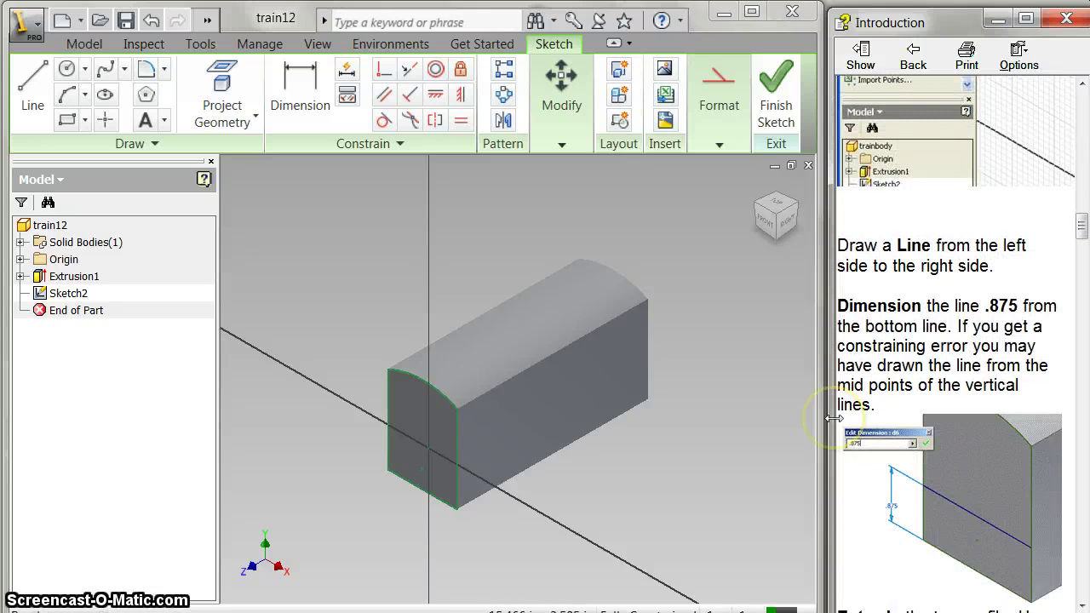
pyautogui.click(33, 85)
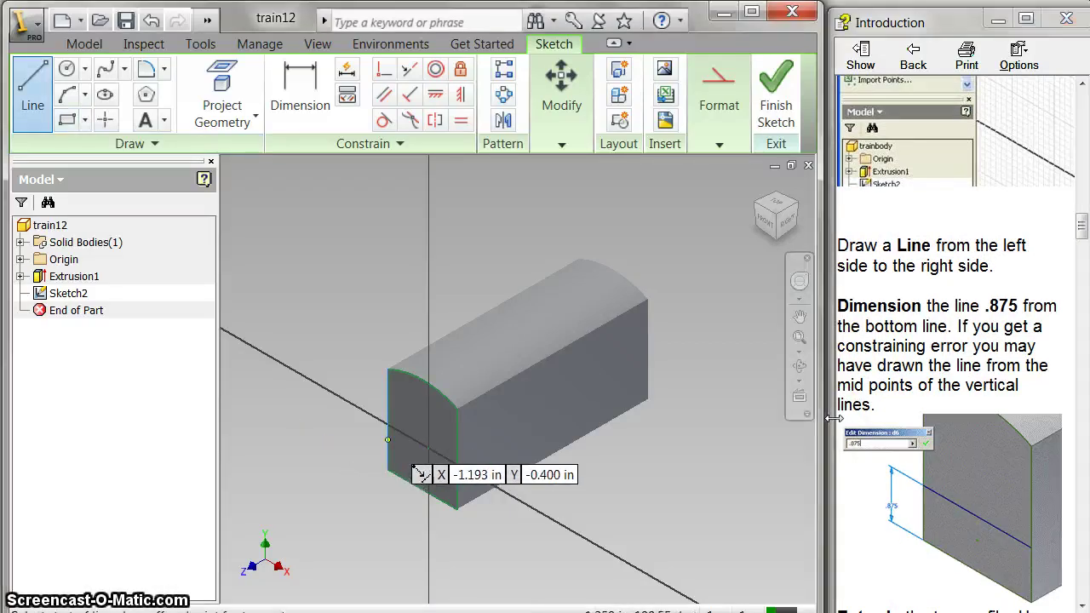
pyautogui.click(387, 440)
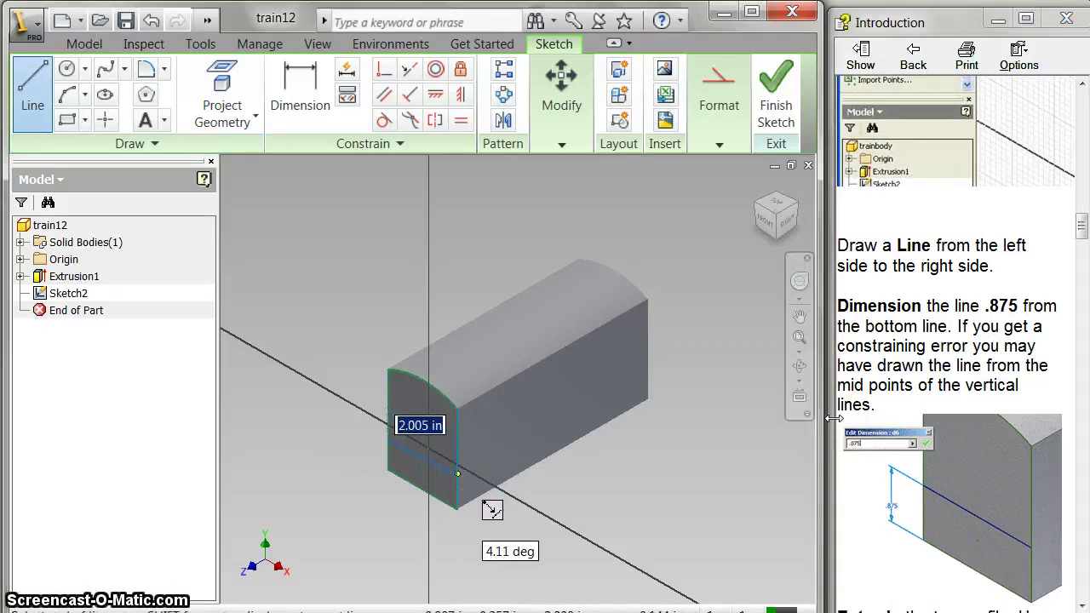
pyautogui.doubleClick(457, 478)
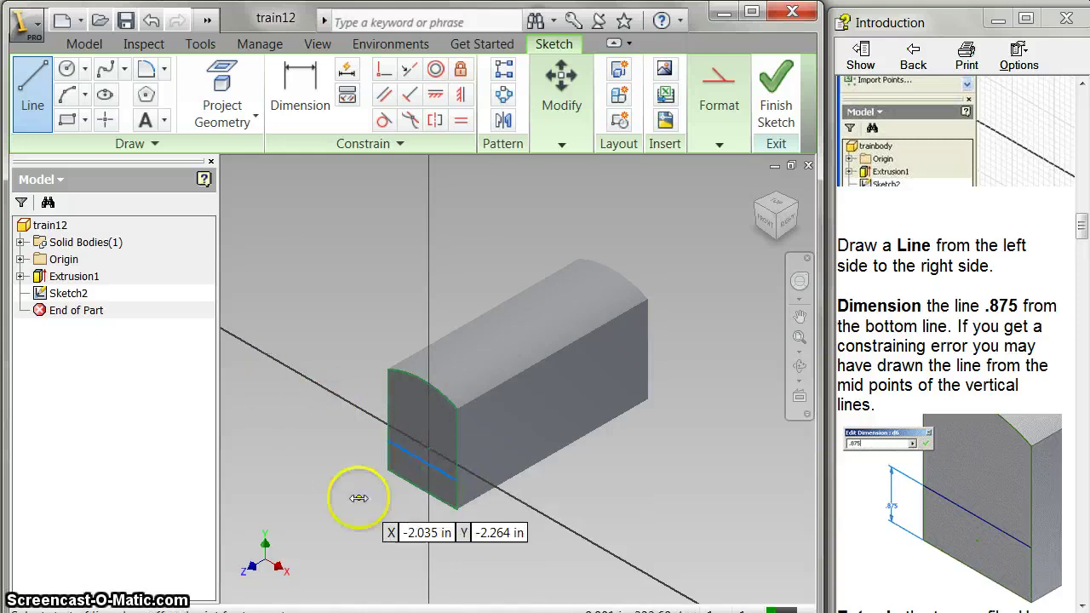
pyautogui.scroll(5, 379, 492)
pyautogui.scroll(-3, 394, 483)
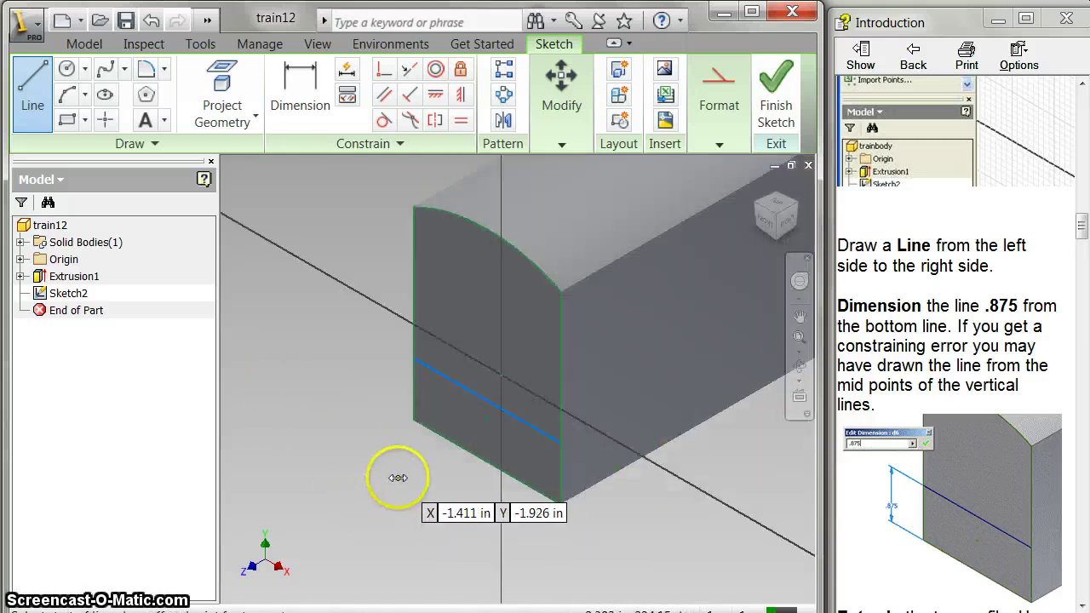
# - Dimension the line .875 above the face's bottom edge
pyautogui.click(284, 85)
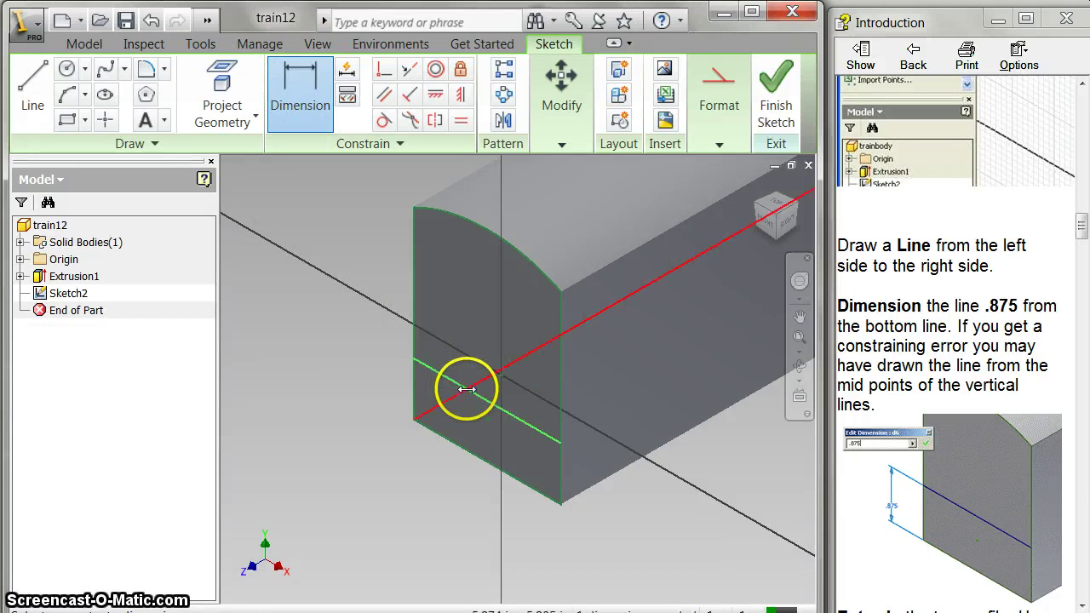
pyautogui.click(466, 389)
pyautogui.click(453, 445)
pyautogui.click(361, 355)
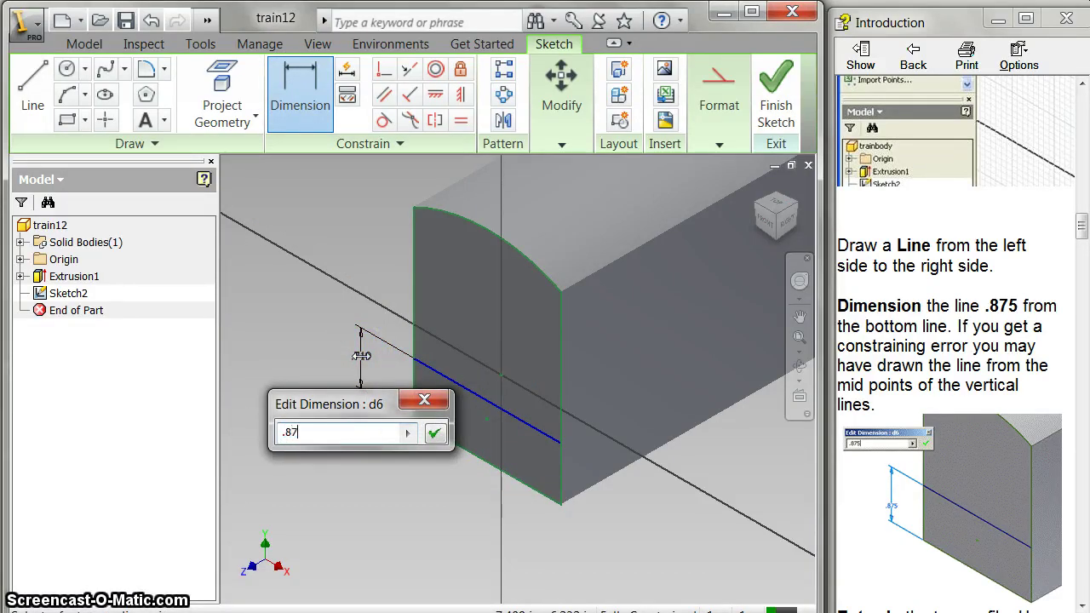
pyautogui.write('.875')
pyautogui.press('Return')
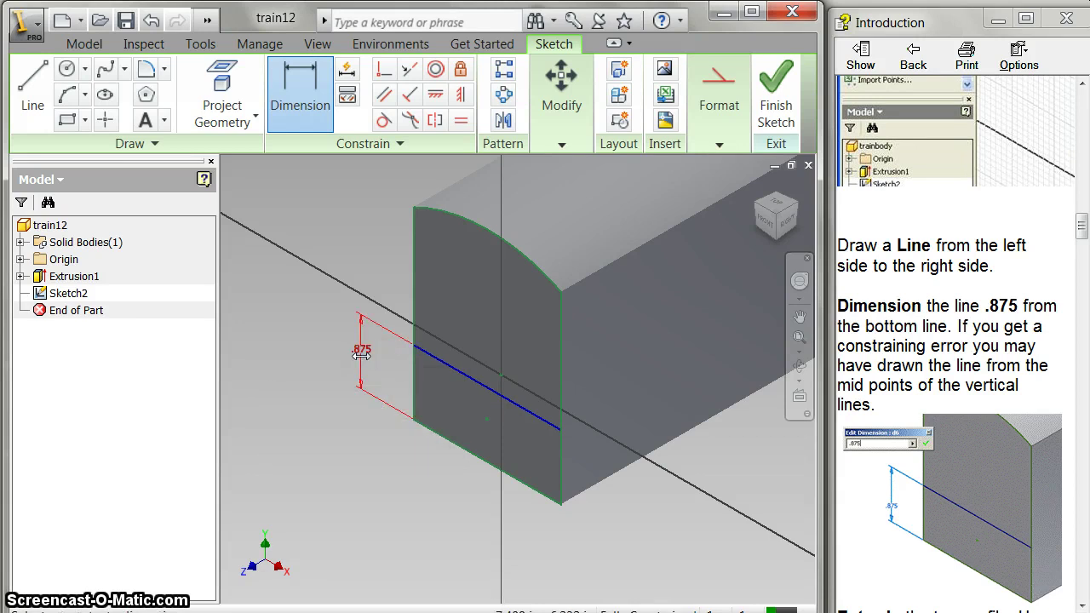
# - Cut the region above the line 3.75 deep, leaving a raised arched block
pyautogui.click(777, 103)
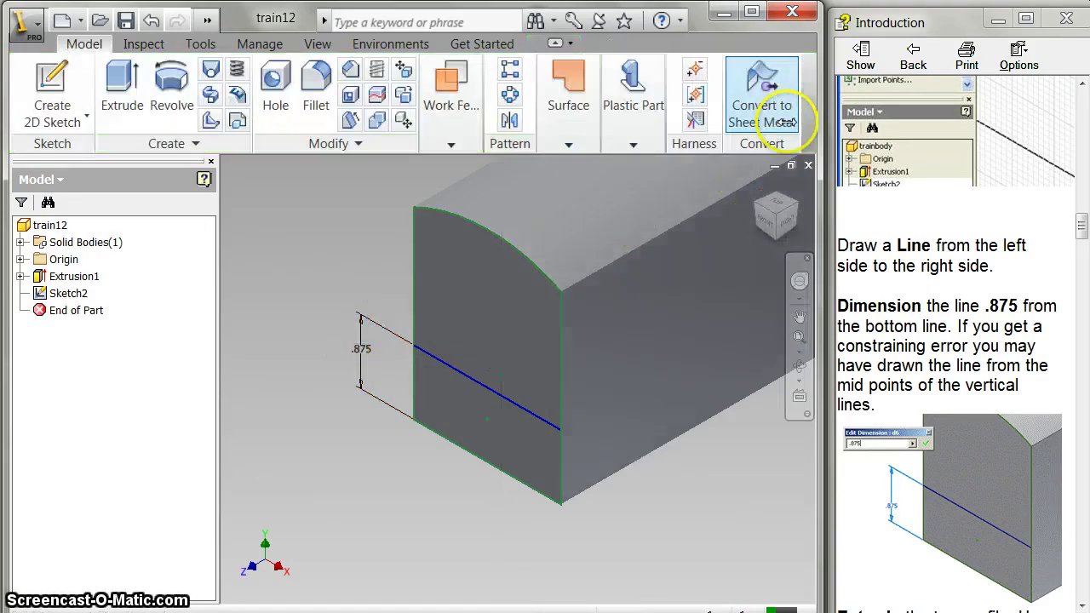
pyautogui.click(121, 96)
pyautogui.click(478, 294)
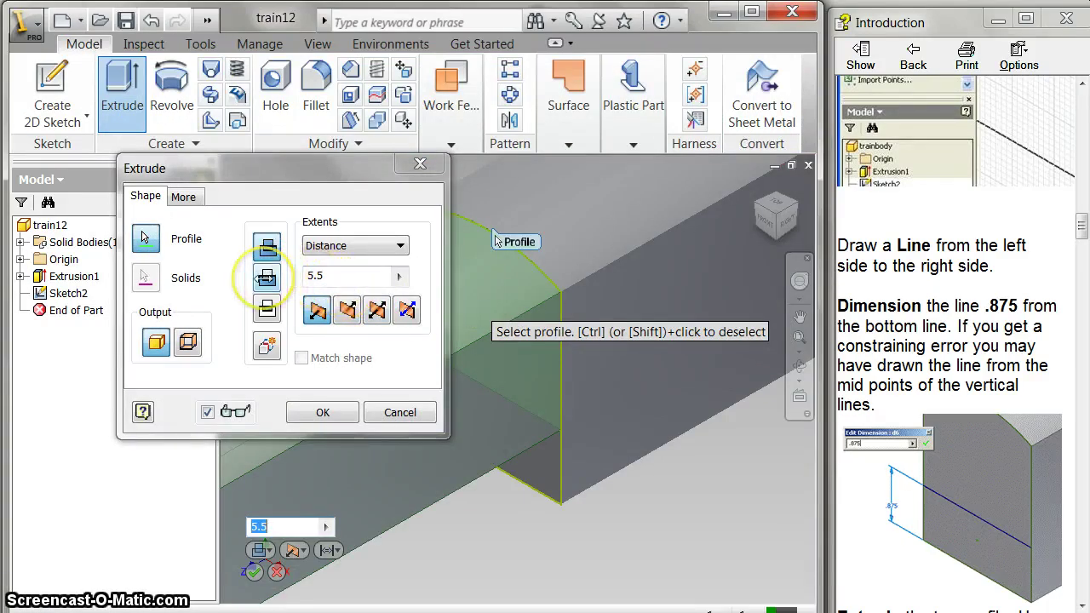
pyautogui.click(267, 278)
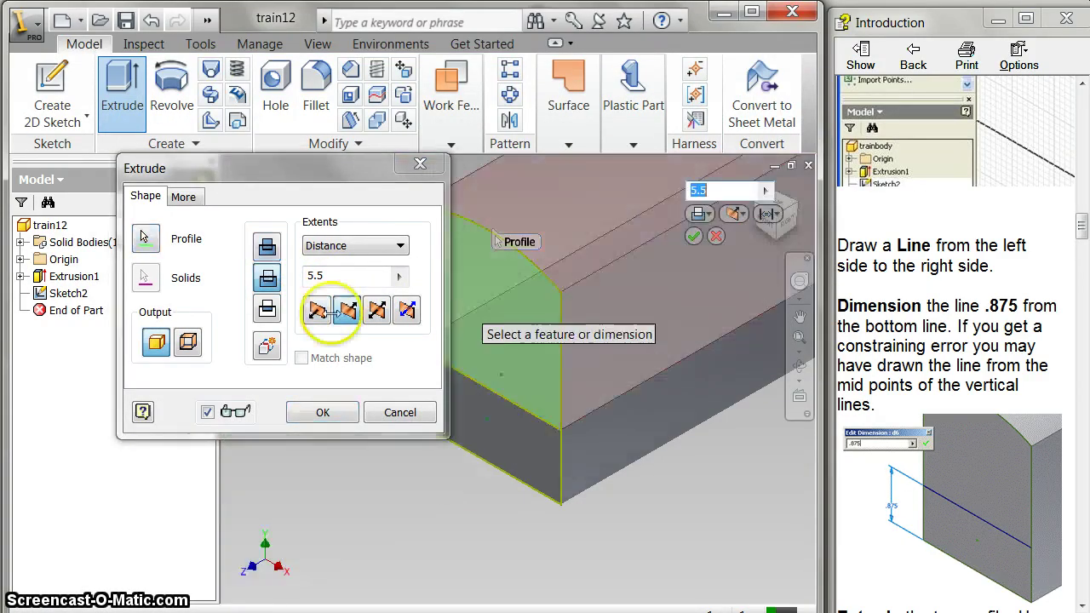
pyautogui.click(934, 446)
pyautogui.scroll(-1, 956, 467)
pyautogui.scroll(-3, 956, 467)
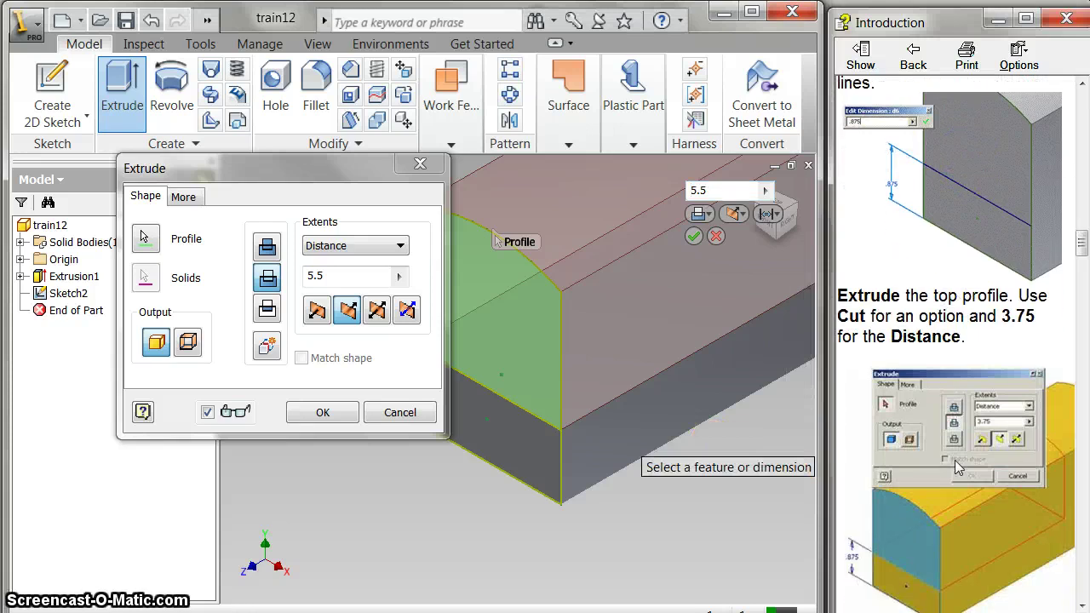
pyautogui.hotkey('alt', 'Tab')
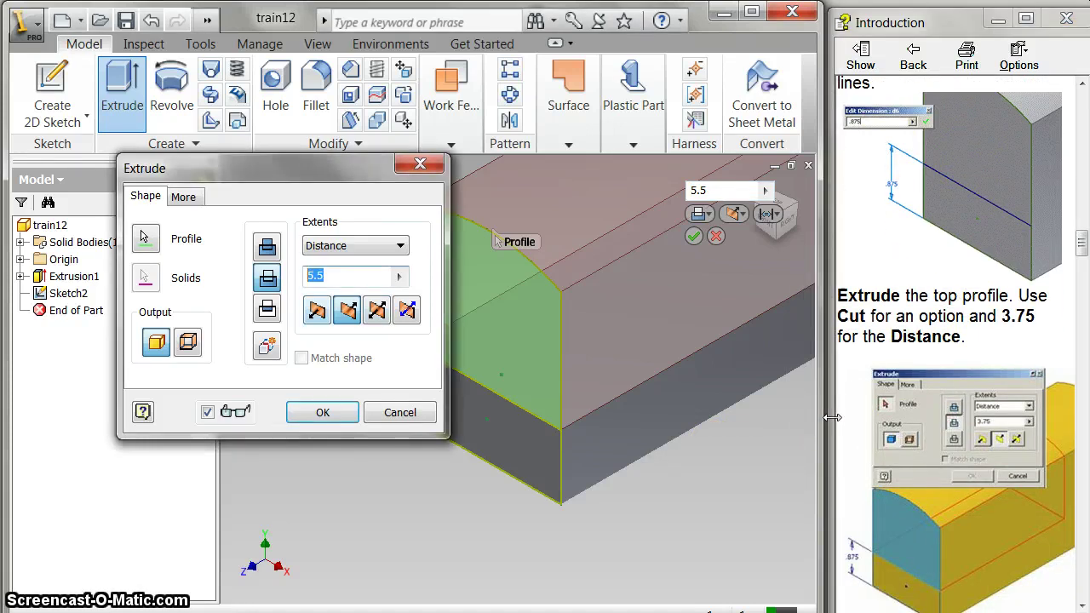
pyautogui.write('3.75')
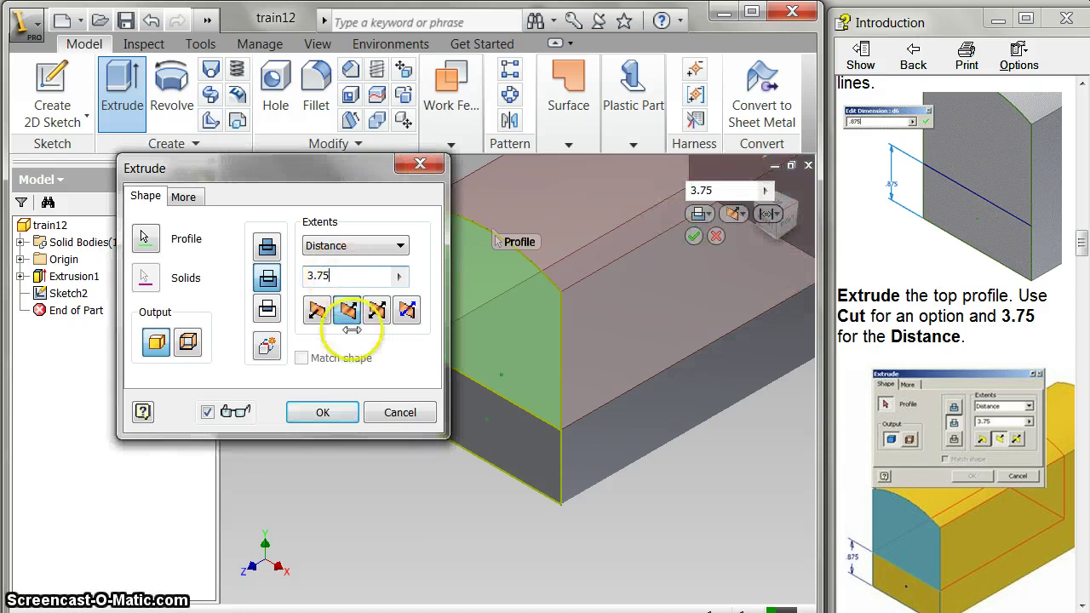
pyautogui.click(297, 412)
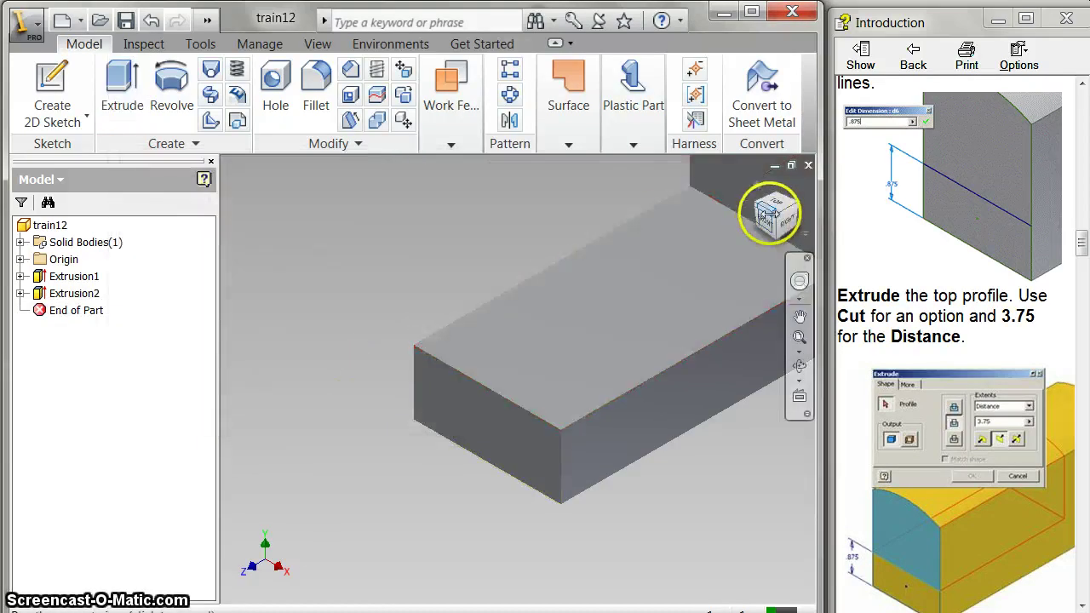
pyautogui.click(775, 214)
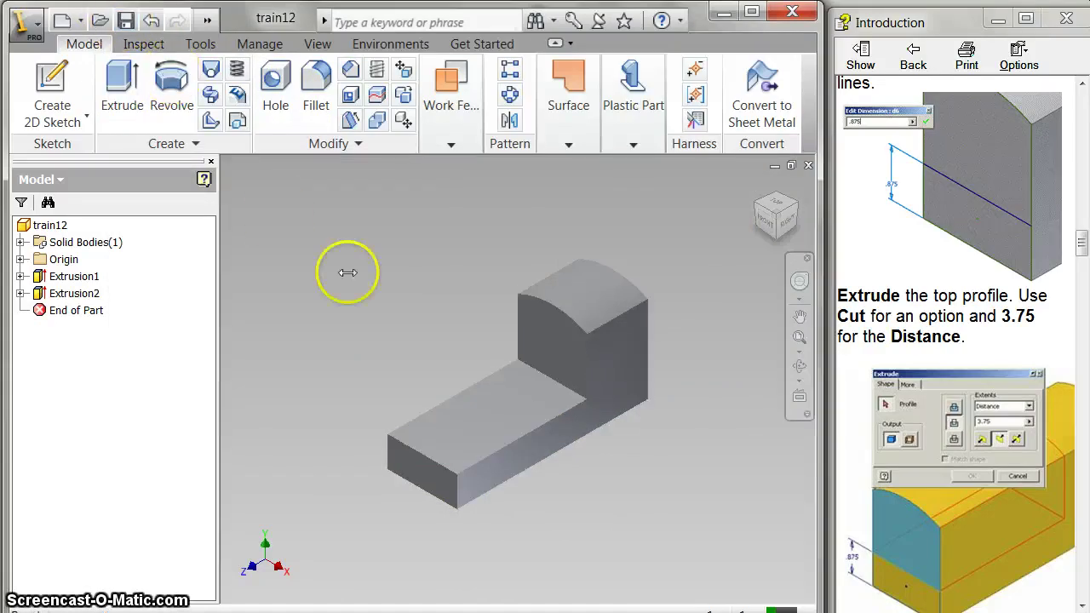
# - Start a new sketch on the low front end face, viewed straight on from the front
pyautogui.scroll(-3, 919, 485)
pyautogui.scroll(-5, 919, 485)
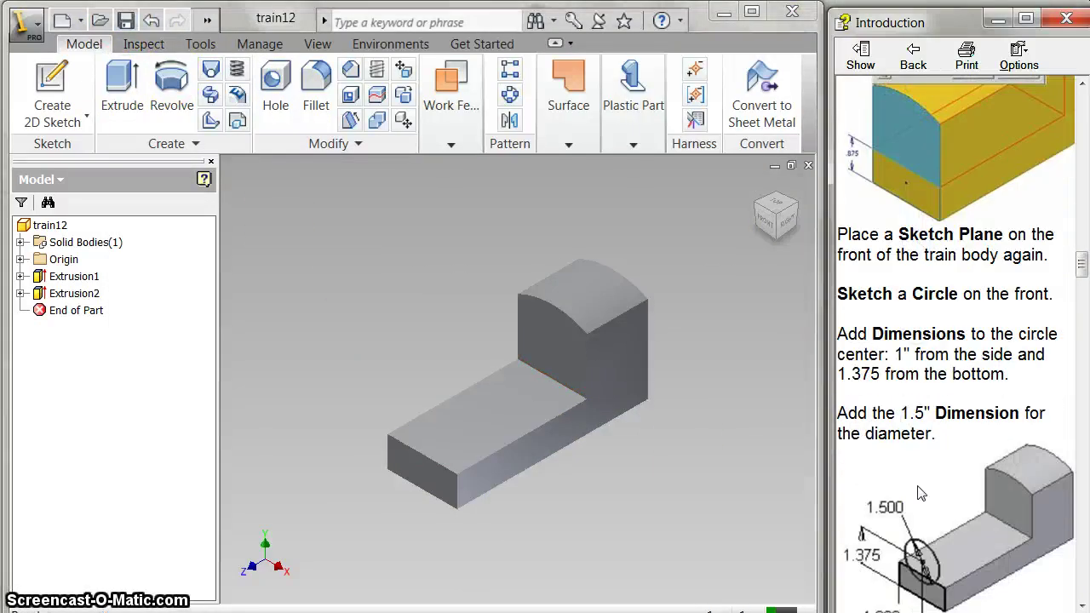
pyautogui.press('s')
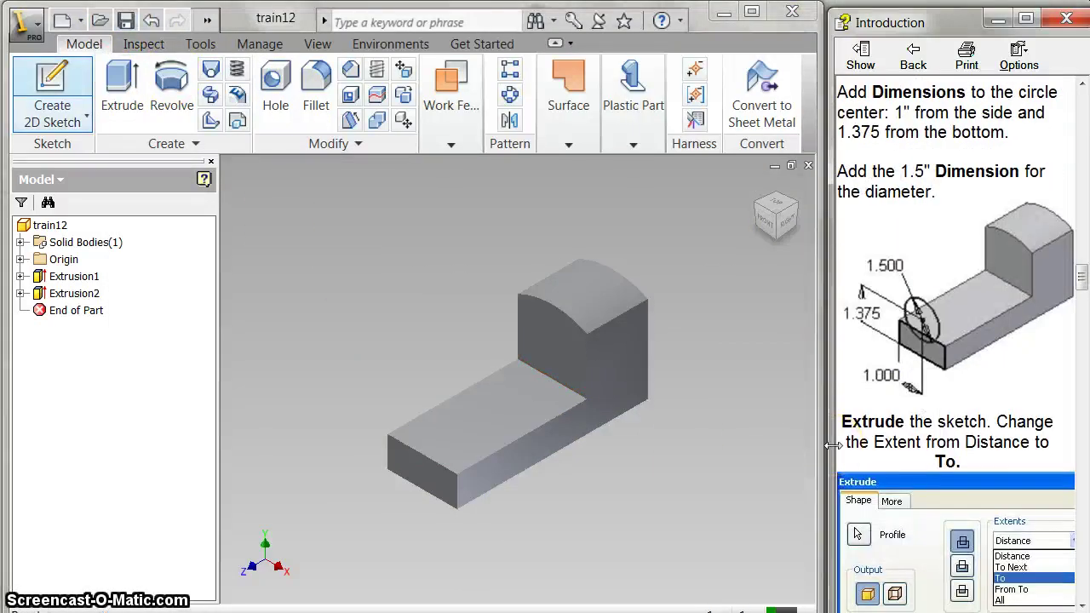
pyautogui.click(833, 444)
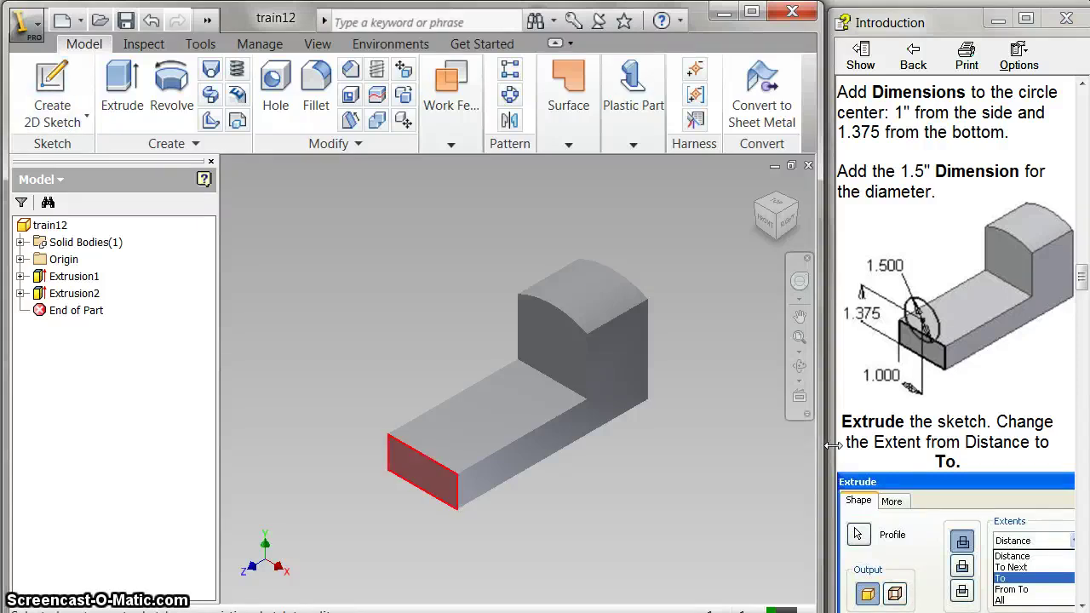
pyautogui.press('s')
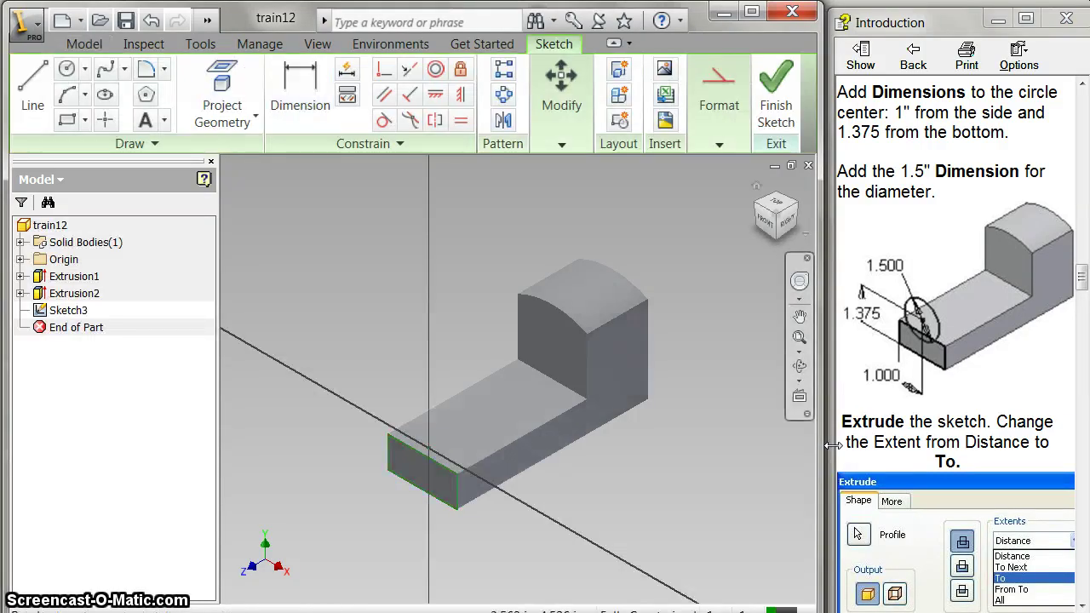
pyautogui.click(763, 221)
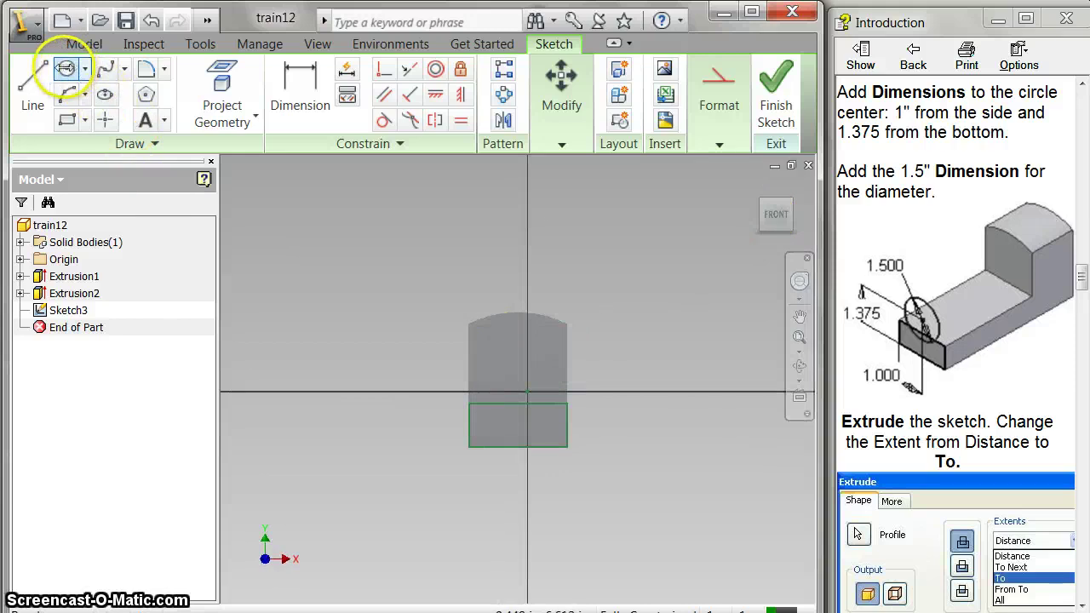
# - Draw a 1.500-diameter circle on the front end face
pyautogui.click(66, 68)
pyautogui.scroll(2, 513, 385)
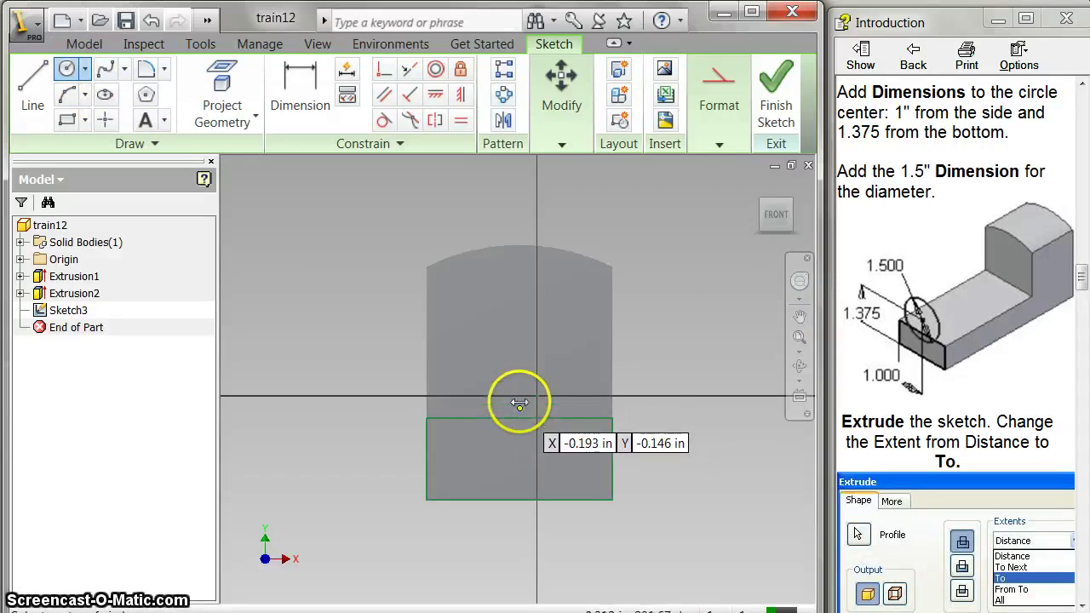
pyautogui.click(519, 386)
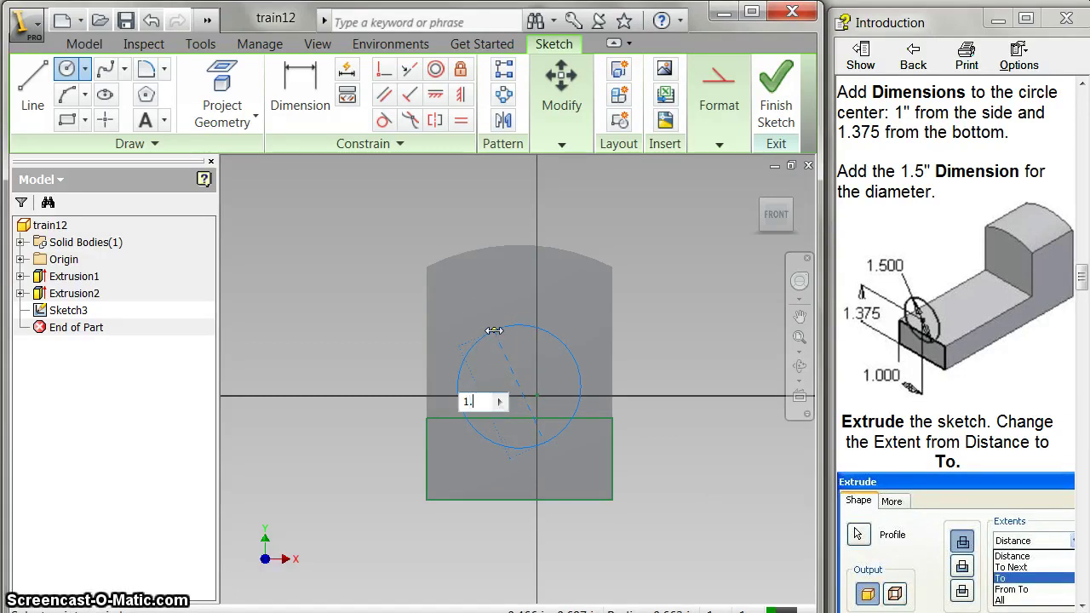
pyautogui.press('Return')
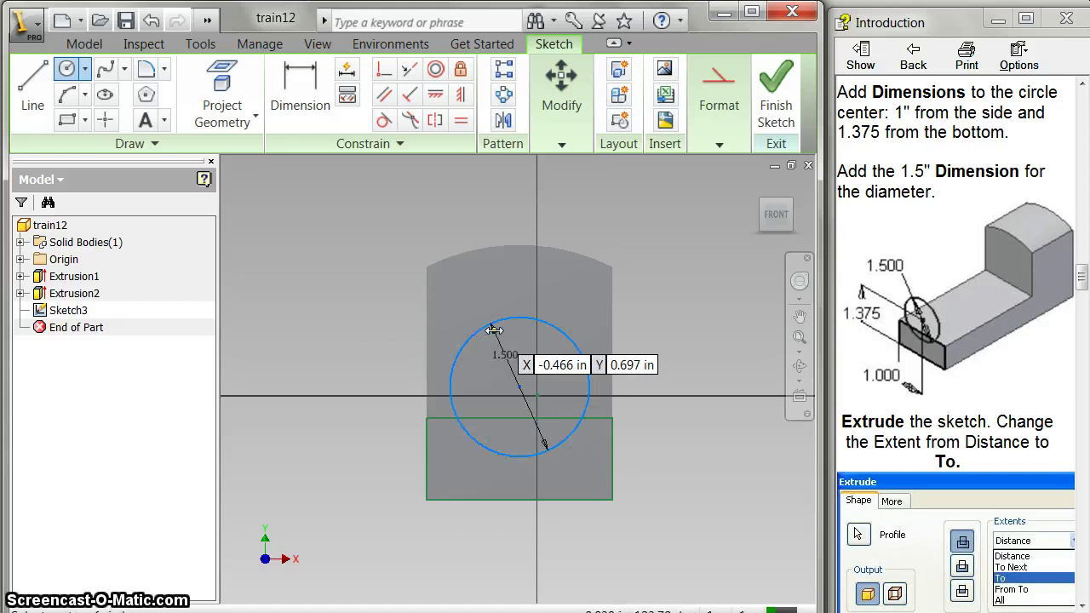
# - Dimension the circle centre 1.000 from the left edge and 1.375 above the bottom, then finish the sketch
pyautogui.click(278, 106)
pyautogui.click(518, 386)
pyautogui.click(426, 444)
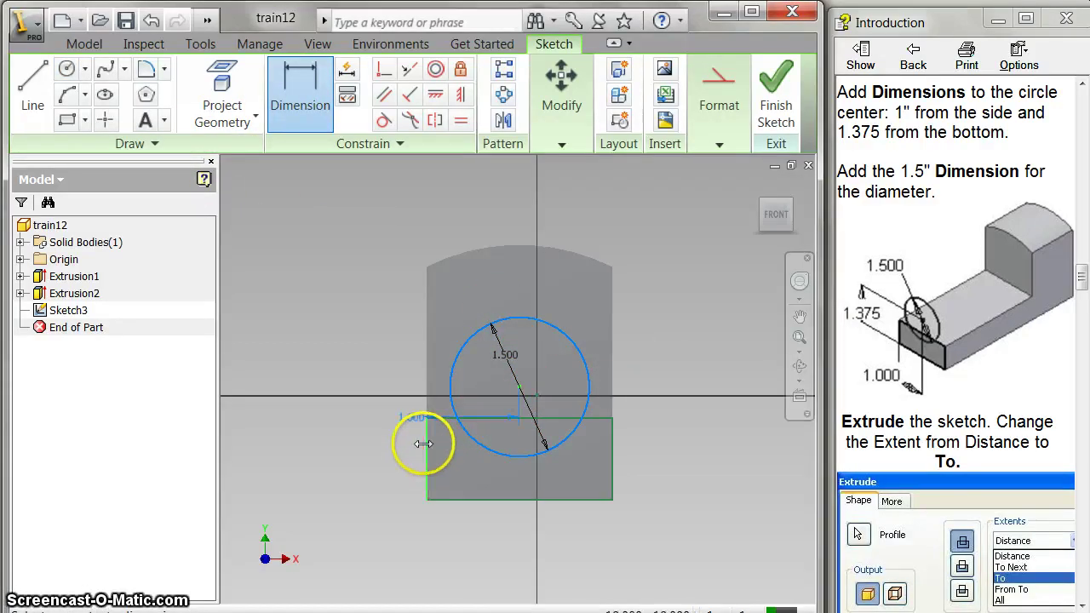
pyautogui.click(395, 372)
pyautogui.click(517, 388)
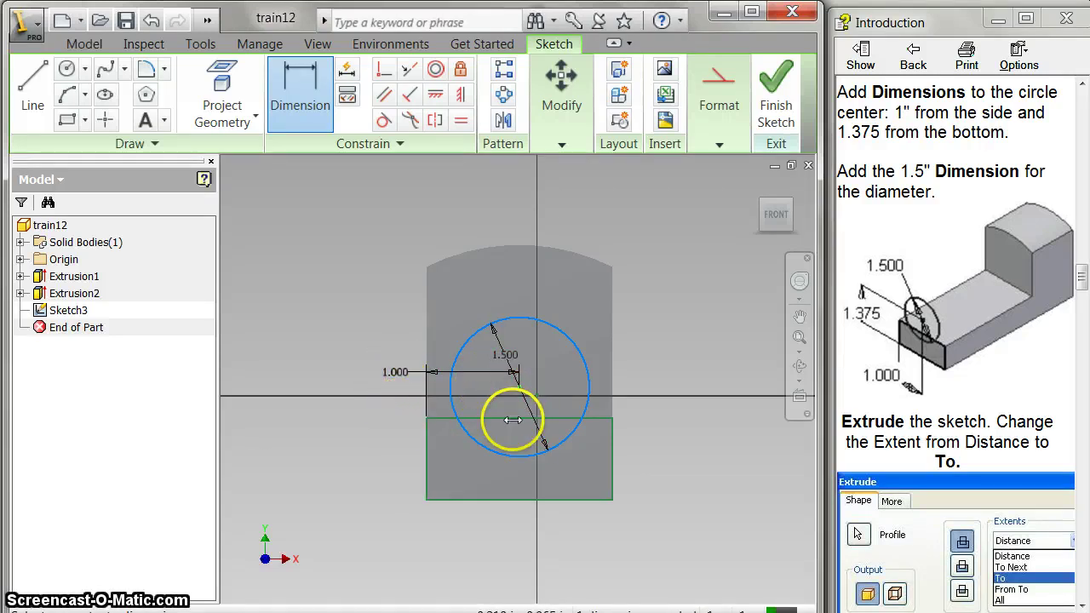
pyautogui.click(516, 499)
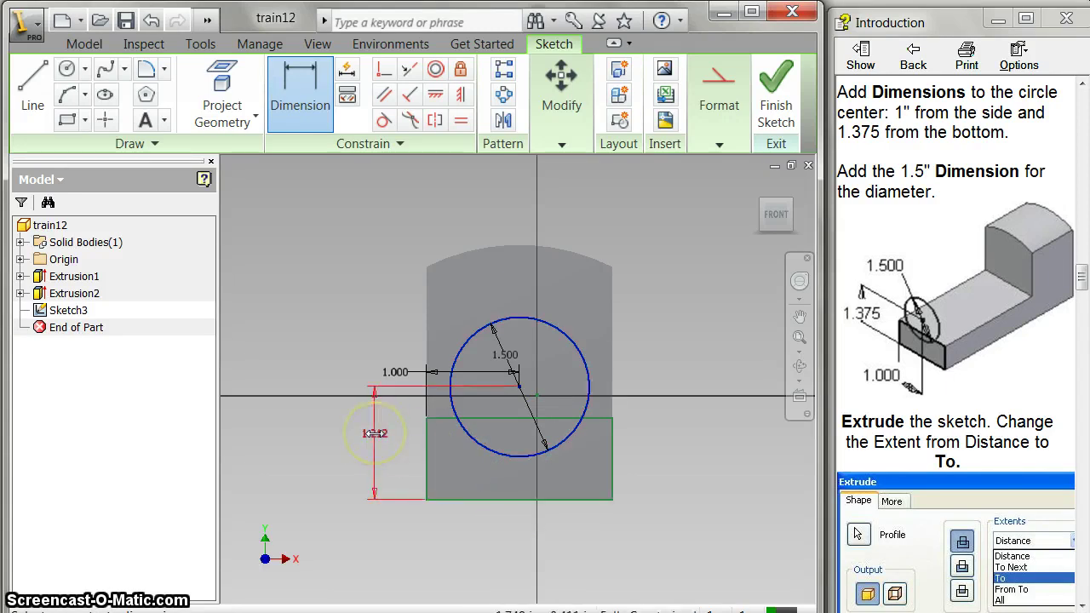
pyautogui.click(374, 433)
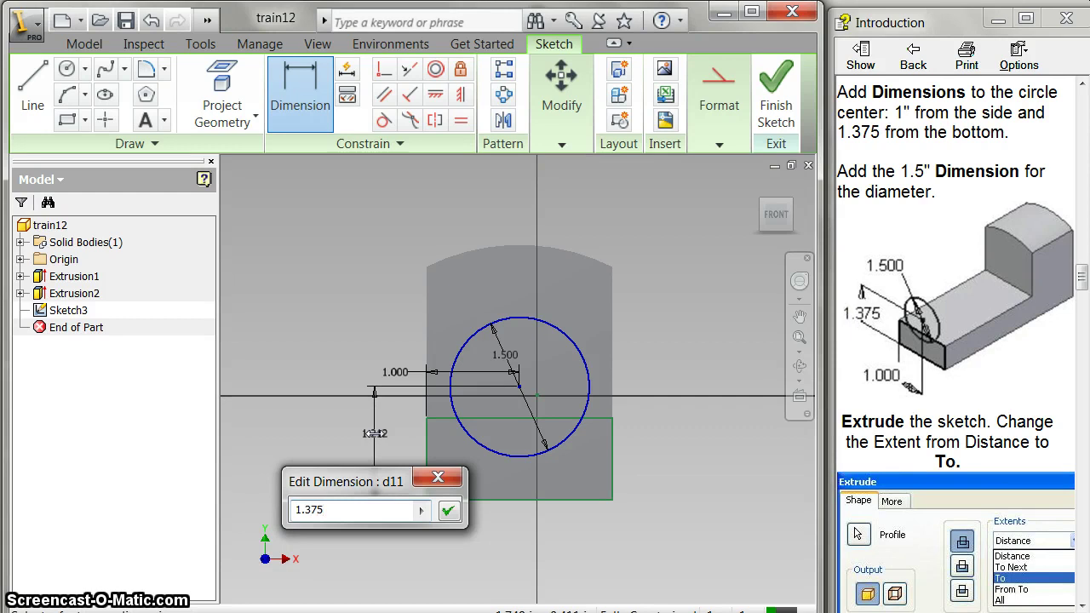
pyautogui.click(448, 509)
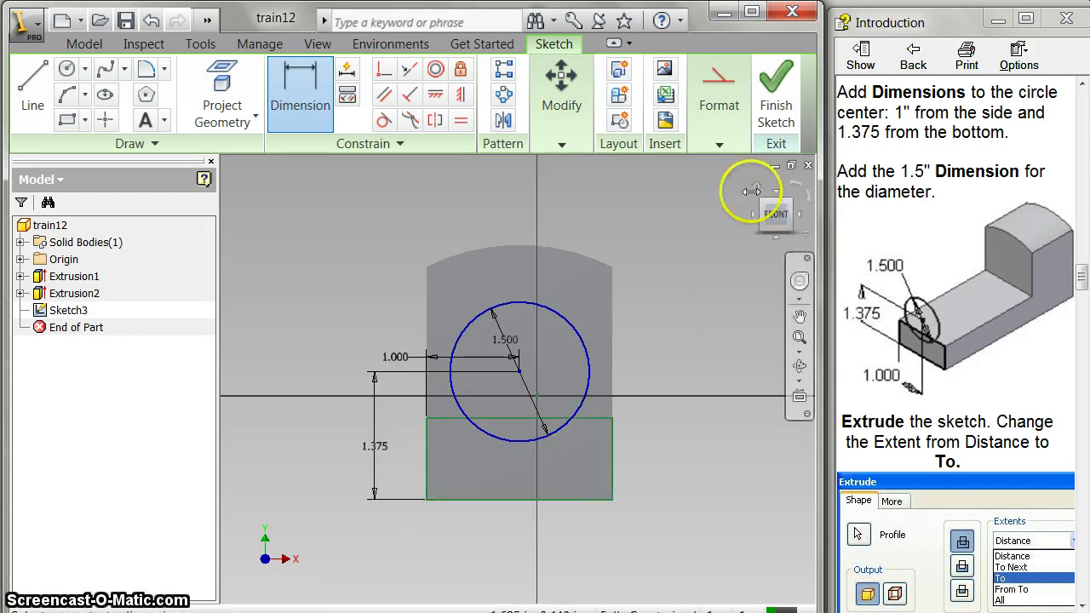
pyautogui.click(773, 89)
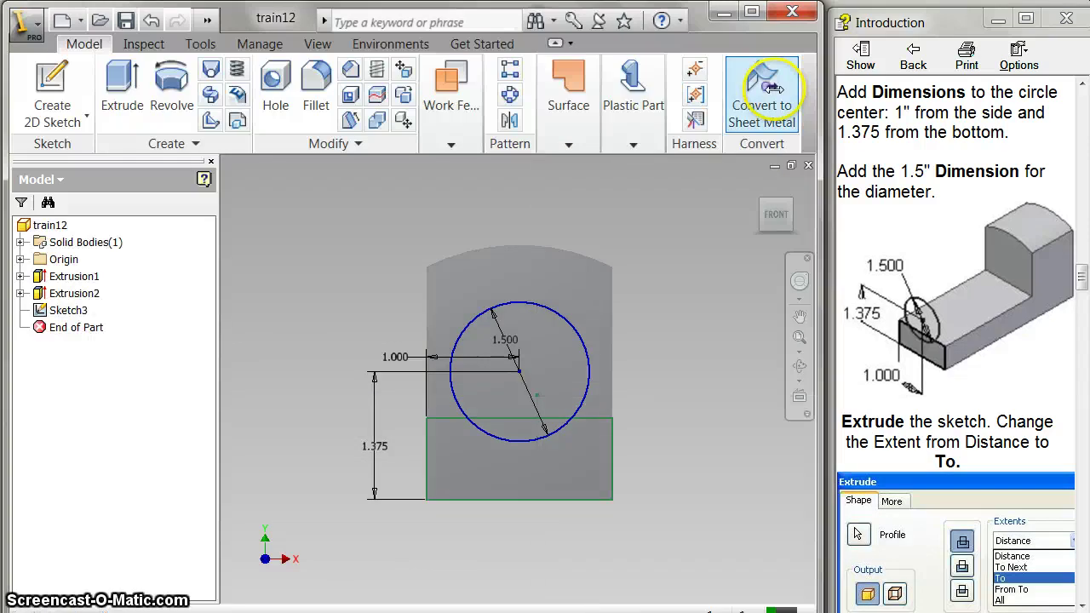
# - Extrude the circle with a To extent up to the raised block's face, joined to the body
pyautogui.click(788, 203)
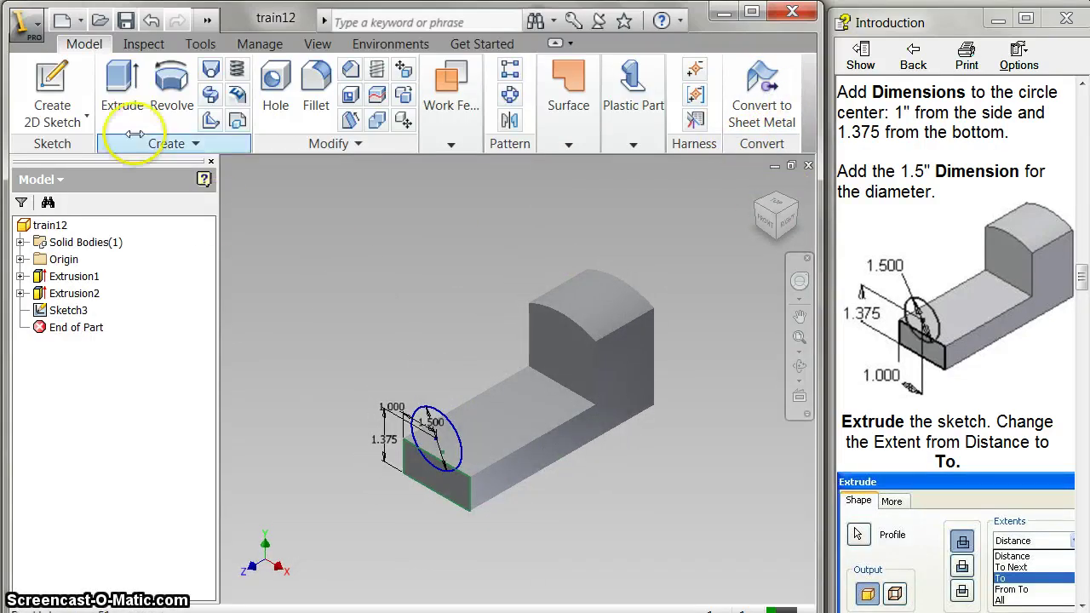
pyautogui.click(120, 81)
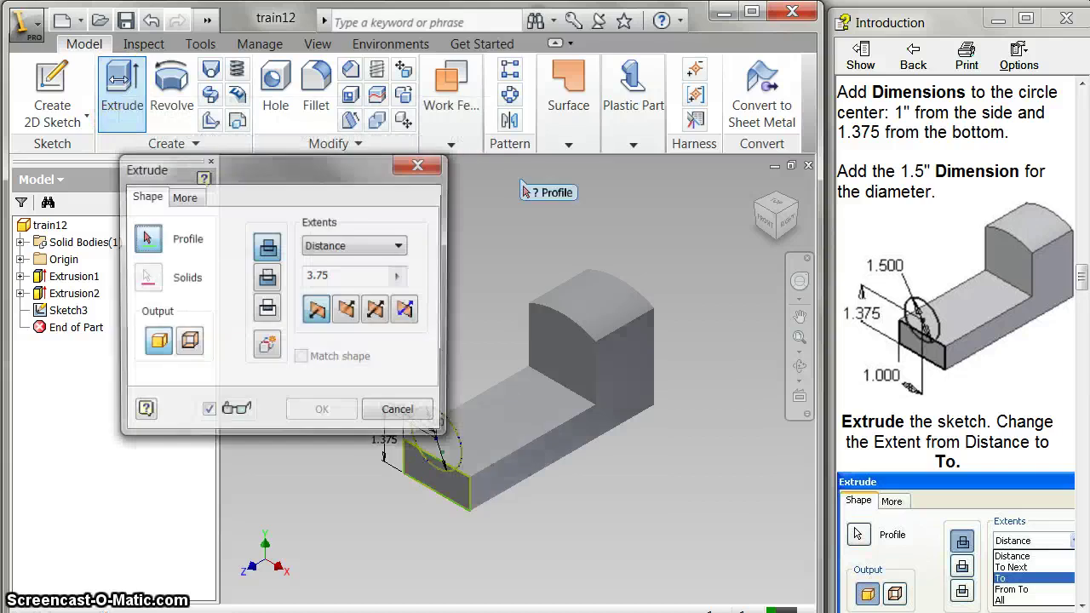
pyautogui.moveTo(295, 168); pyautogui.dragTo(226, 98)
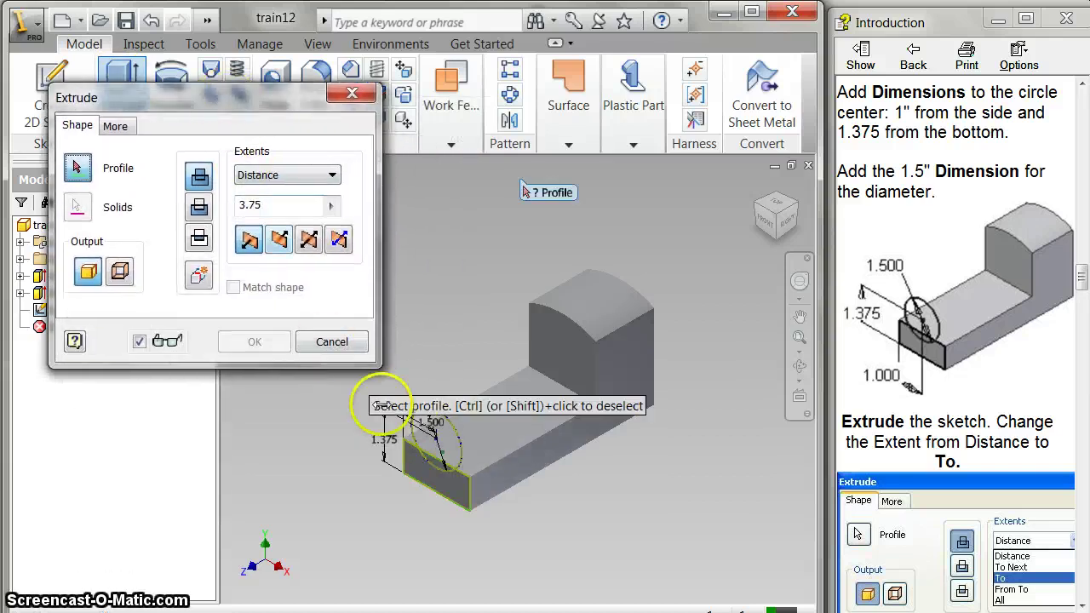
pyautogui.click(428, 442)
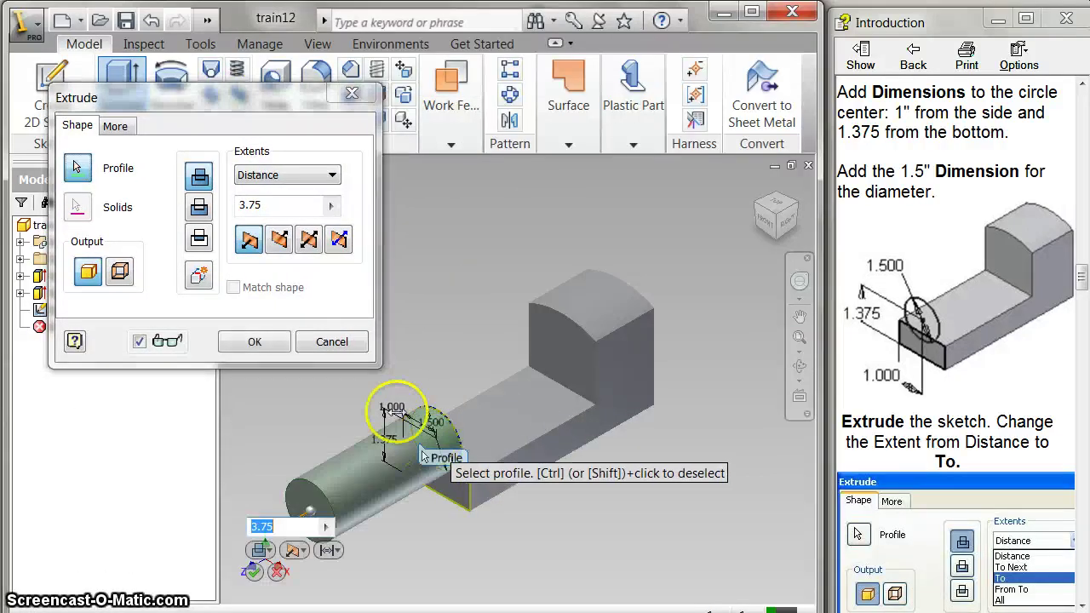
pyautogui.click(329, 174)
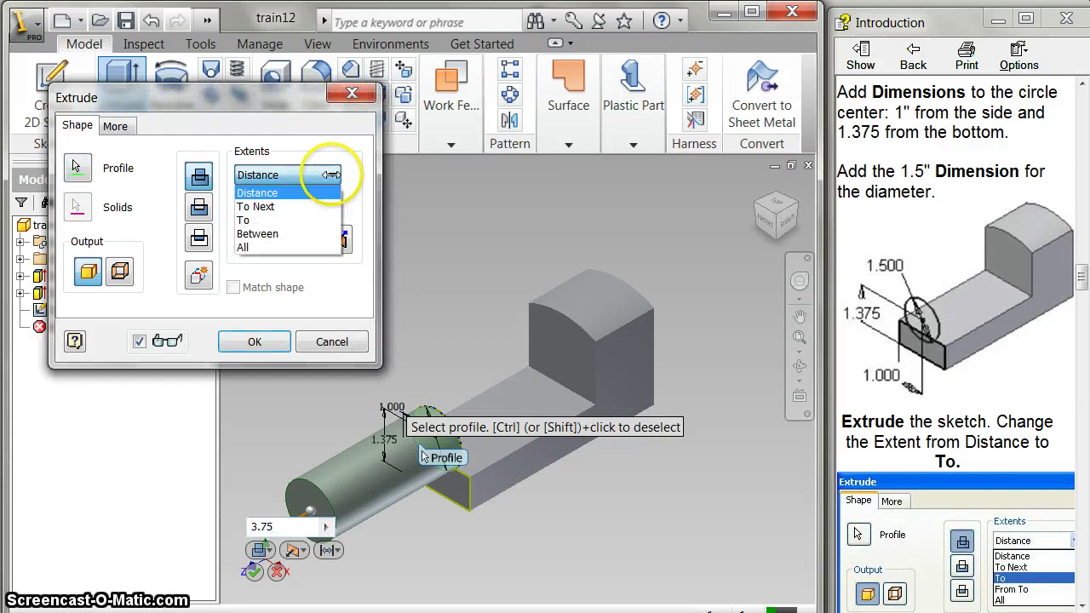
pyautogui.click(286, 220)
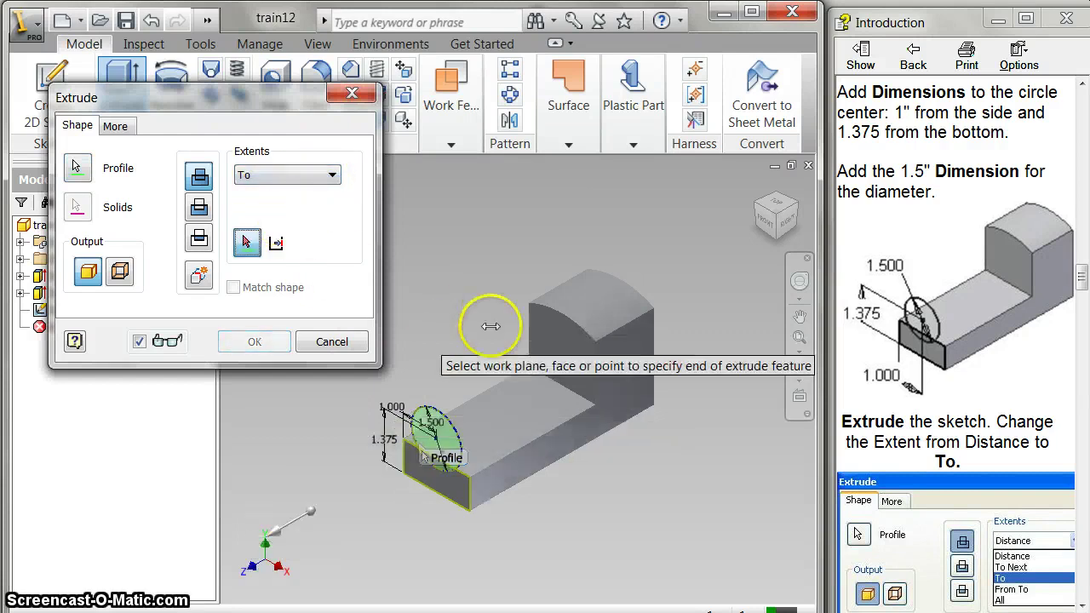
pyautogui.click(556, 343)
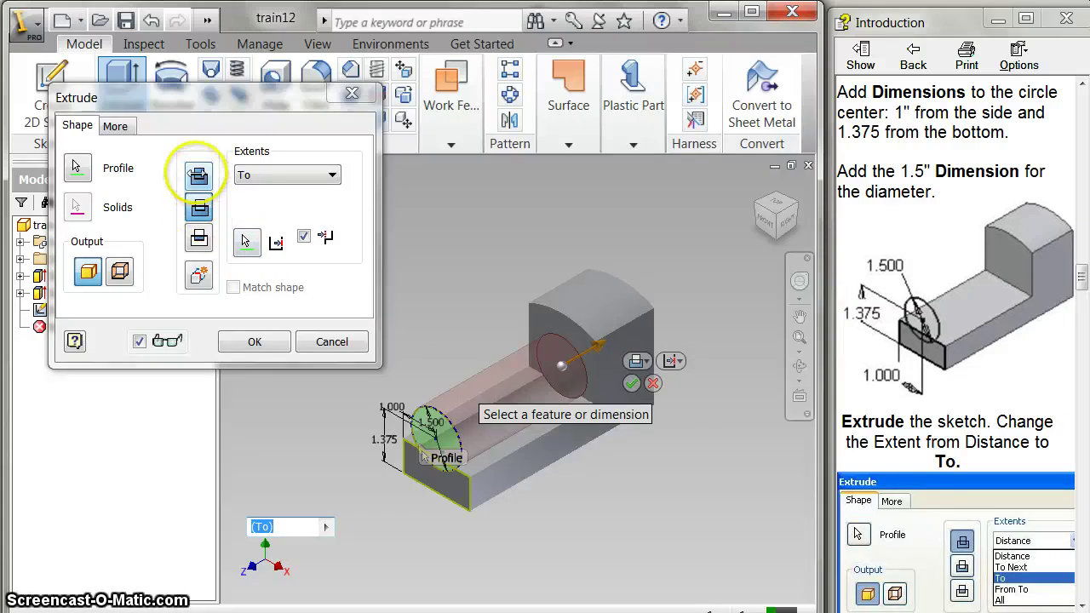
pyautogui.click(198, 176)
pyautogui.click(247, 340)
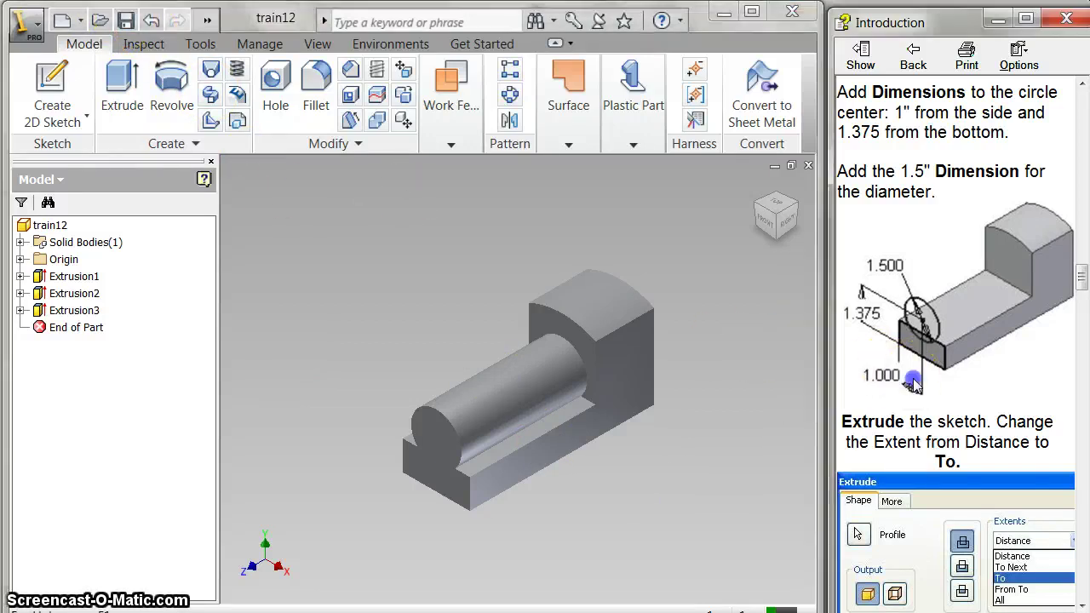
# - Expand Origin and try selecting the XZ Plane and the cylinder's curved face
pyautogui.scroll(-5, 911, 374)
pyautogui.scroll(-12, 916, 381)
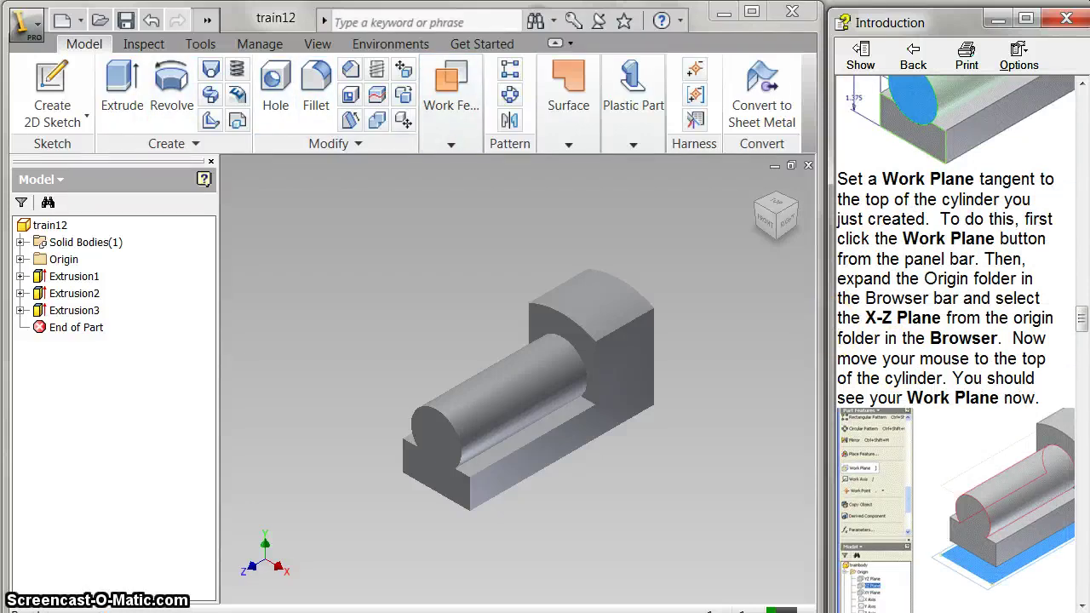
pyautogui.click(21, 259)
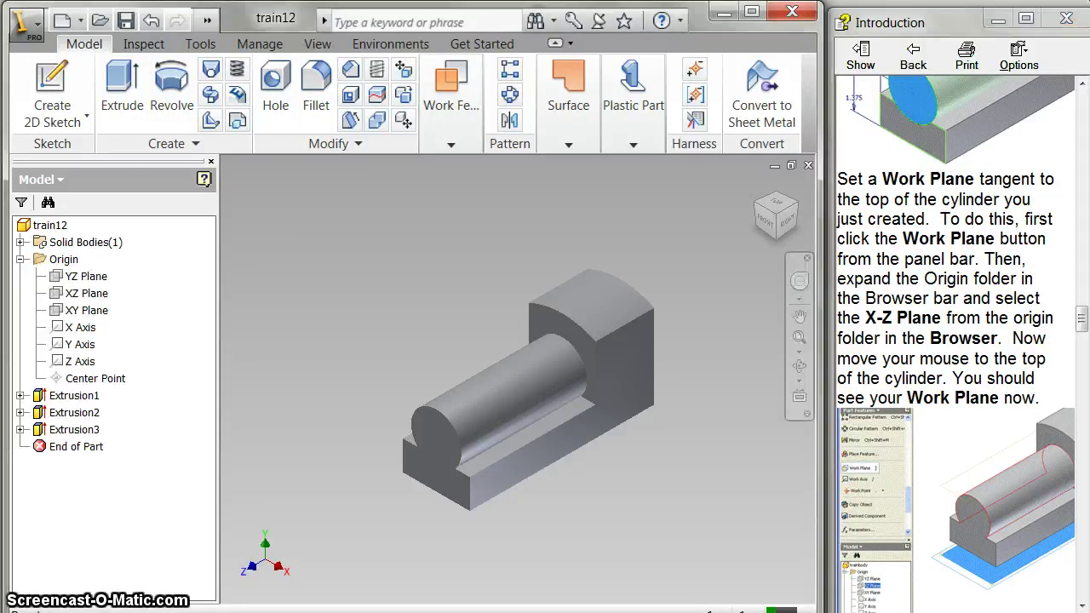
pyautogui.click(451, 144)
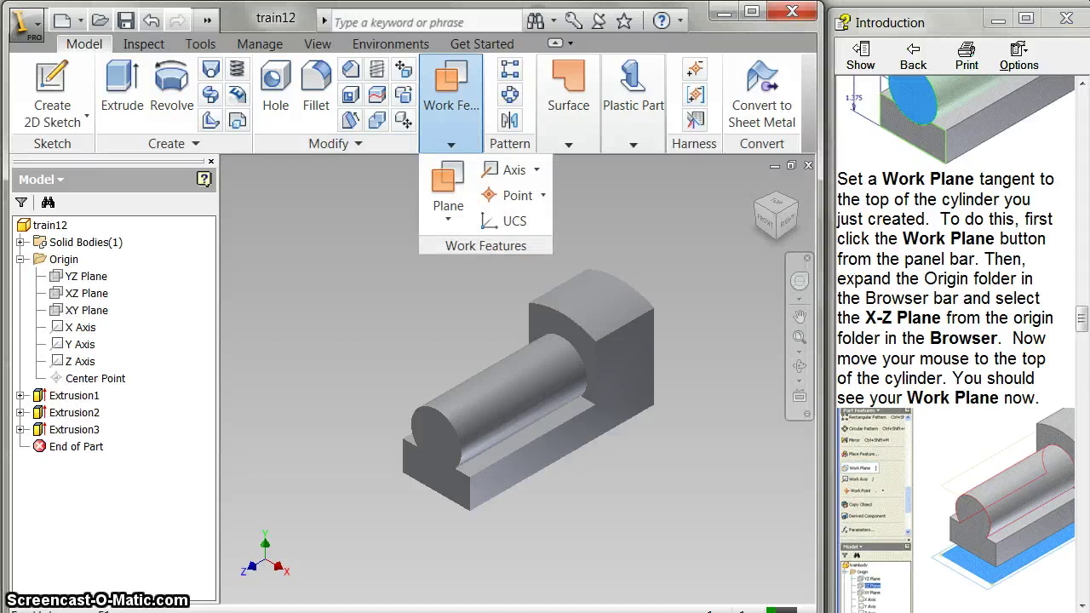
pyautogui.click(75, 293)
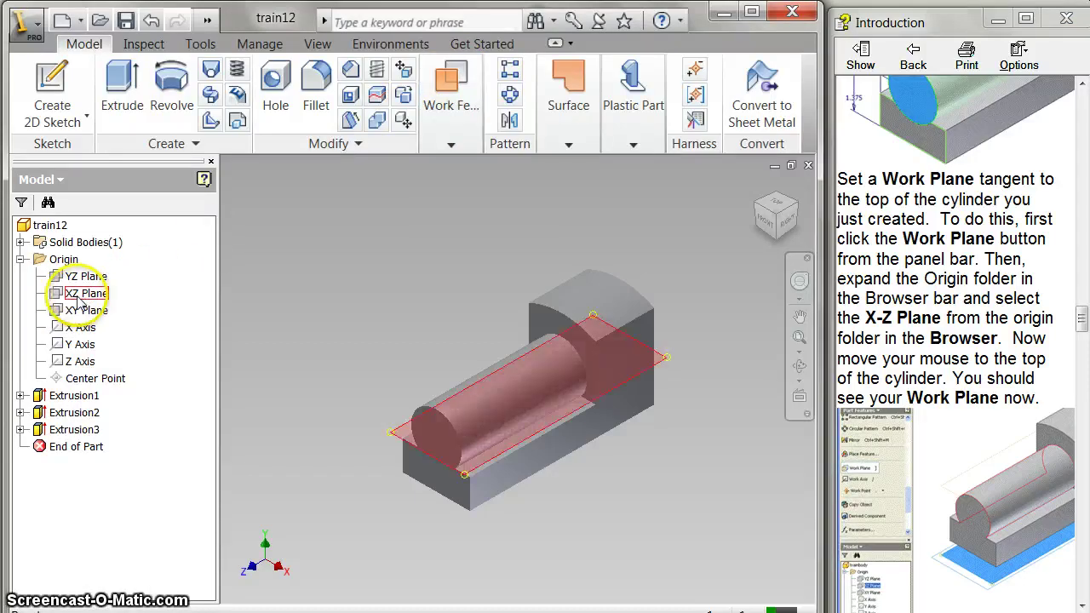
pyautogui.click(78, 295)
pyautogui.click(467, 392)
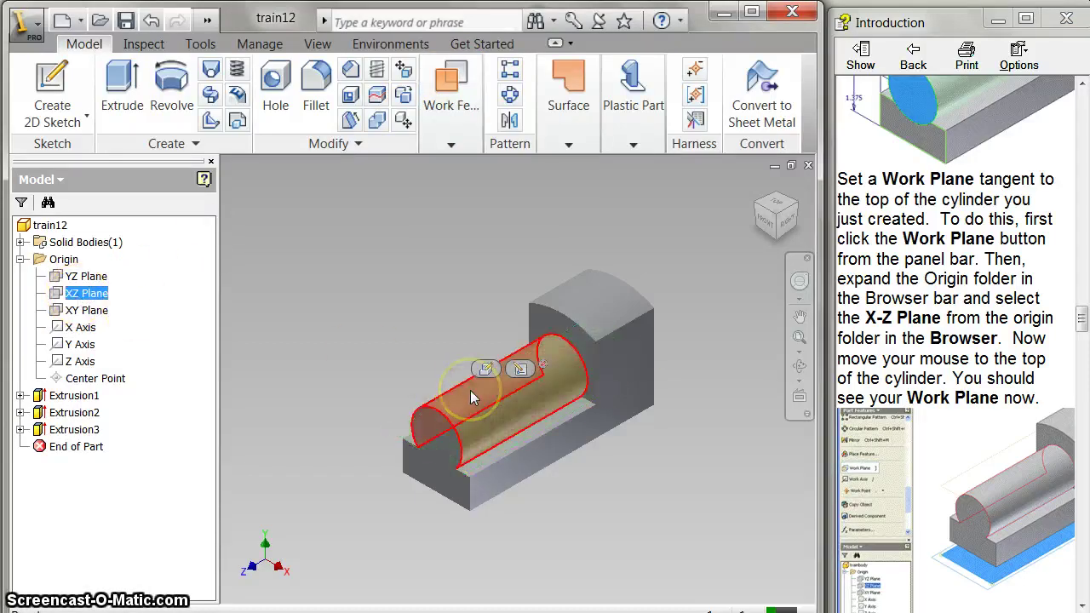
pyautogui.click(464, 388)
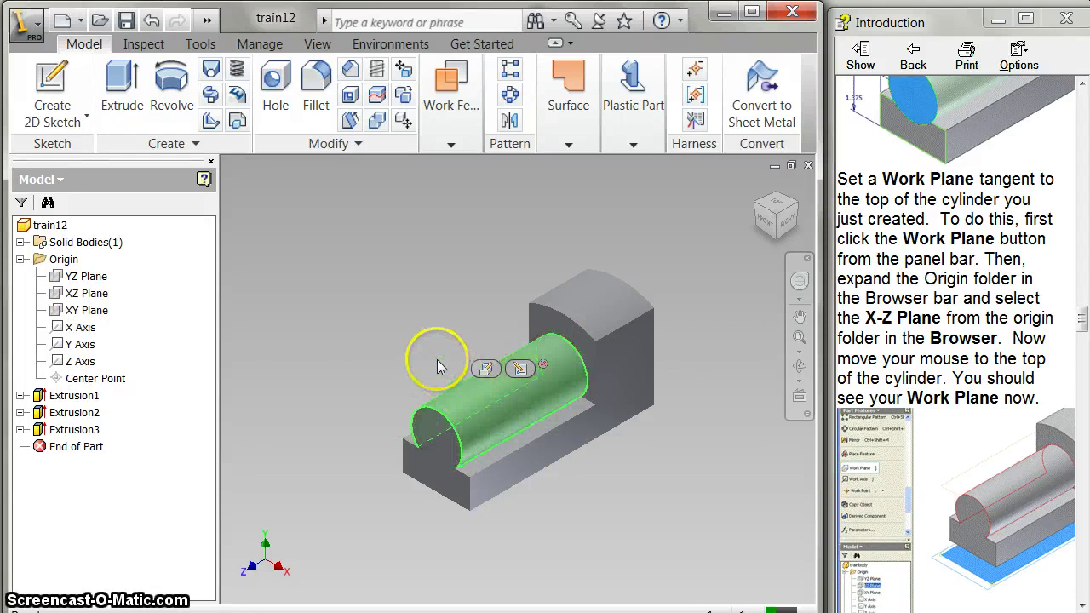
# - Create a work plane parallel to XZ, tangent to the cylinder top, and view from the top
pyautogui.click(446, 85)
pyautogui.click(447, 189)
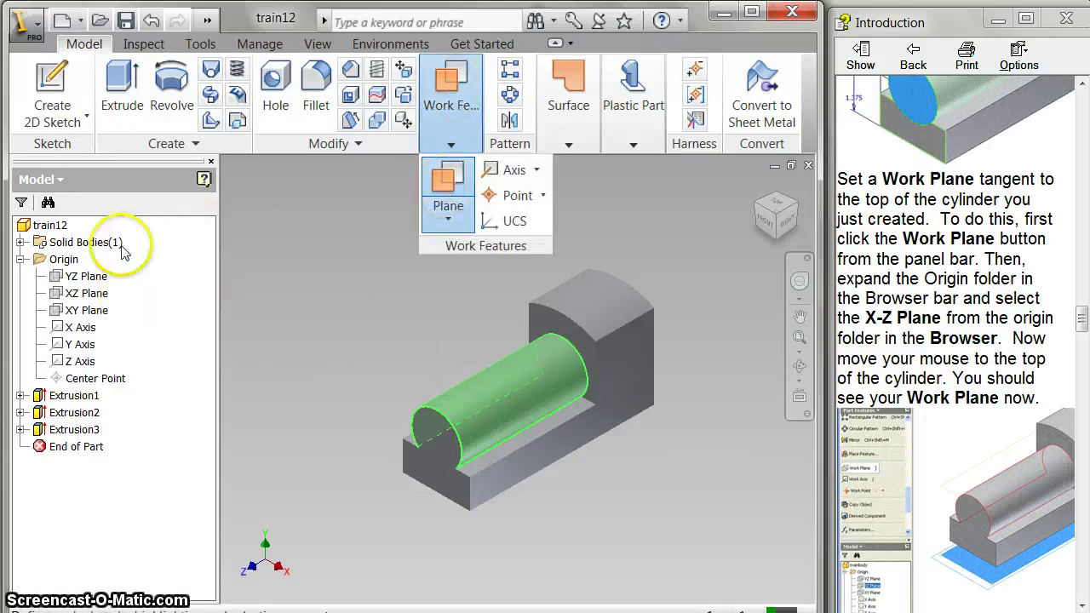
pyautogui.click(75, 294)
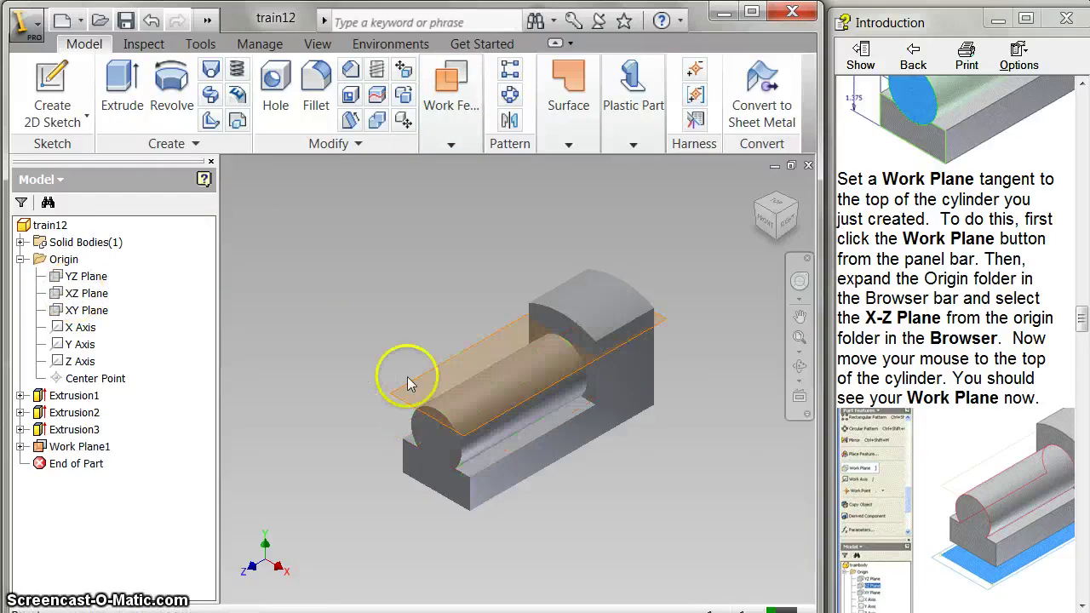
pyautogui.click(464, 393)
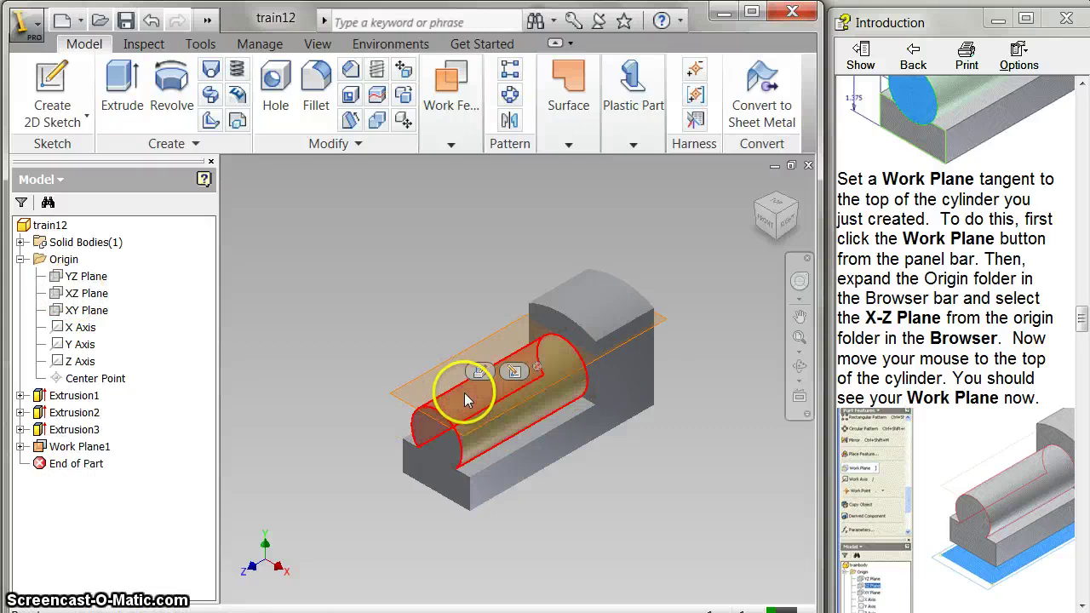
pyautogui.moveTo(769, 199); pyautogui.dragTo(777, 209)
pyautogui.click(777, 209)
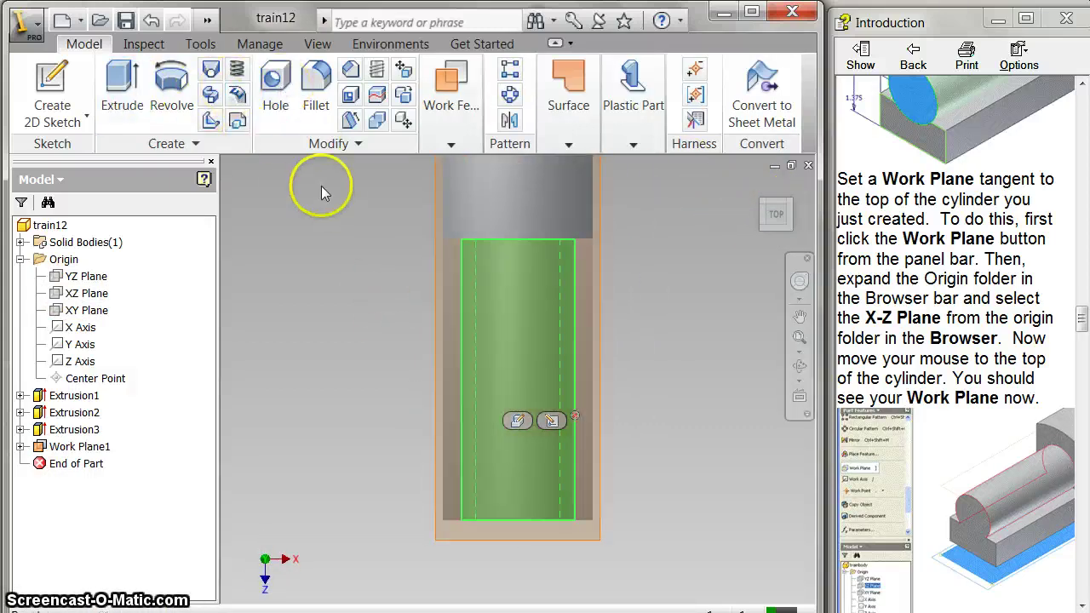
# - Sketch on Work Plane1, placing a hole centre point and projecting the cylinder's front edge
pyautogui.click(65, 87)
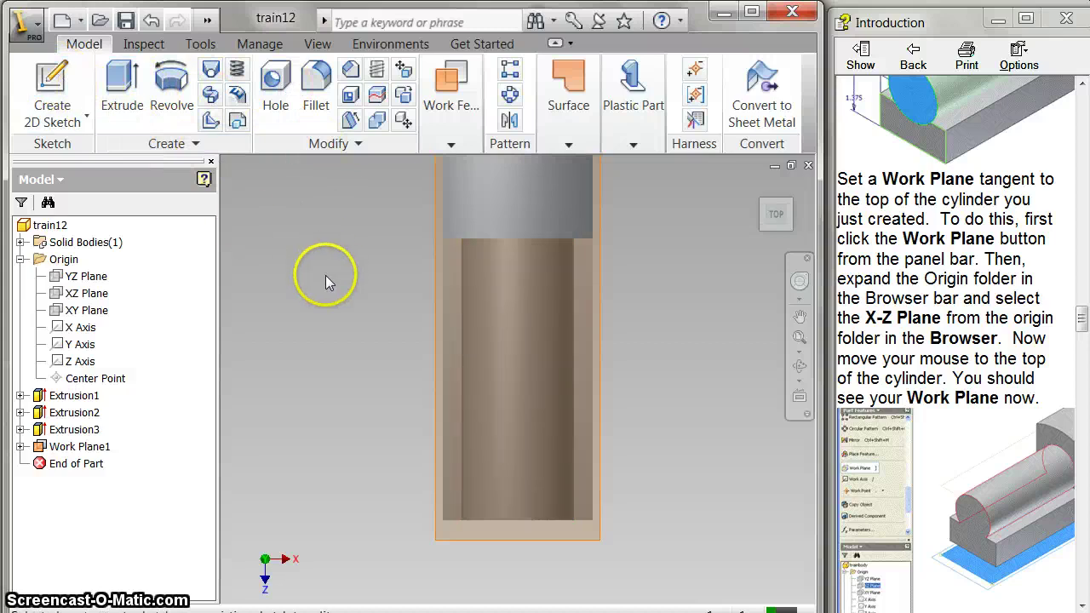
pyautogui.click(554, 542)
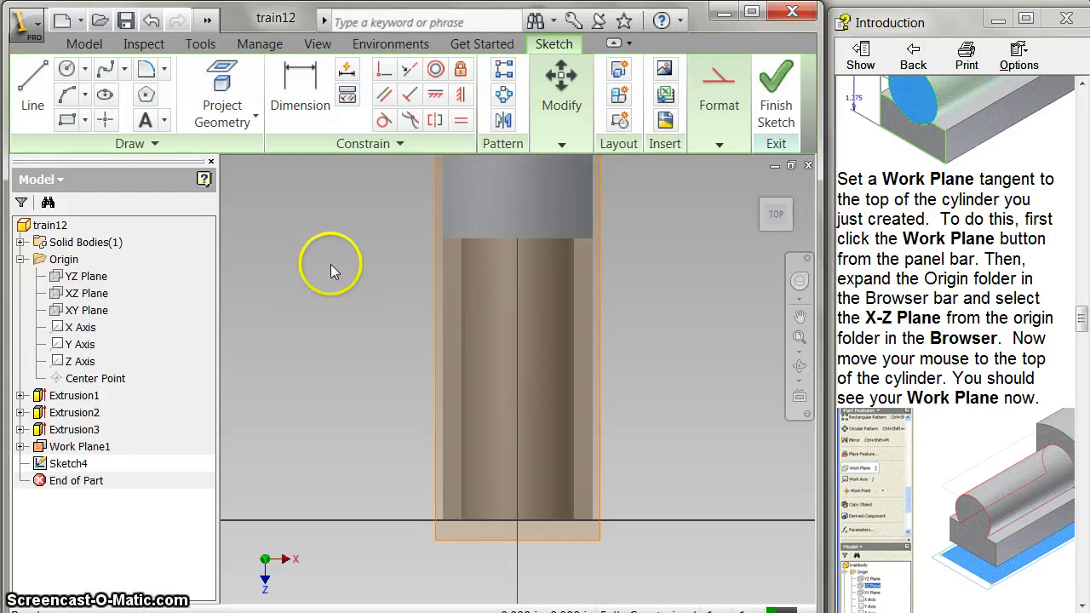
pyautogui.click(105, 119)
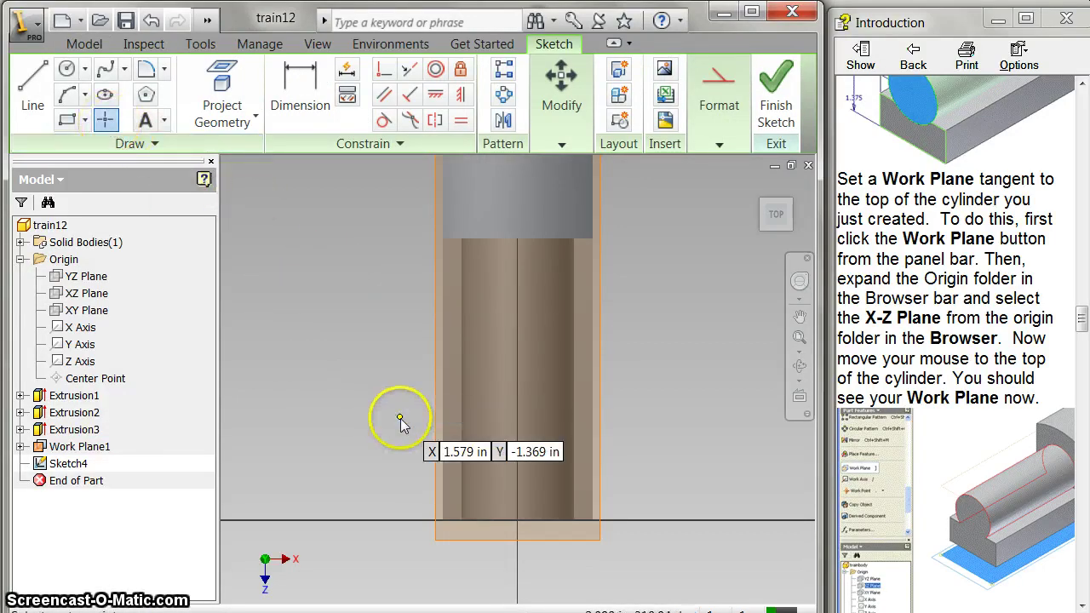
pyautogui.click(517, 467)
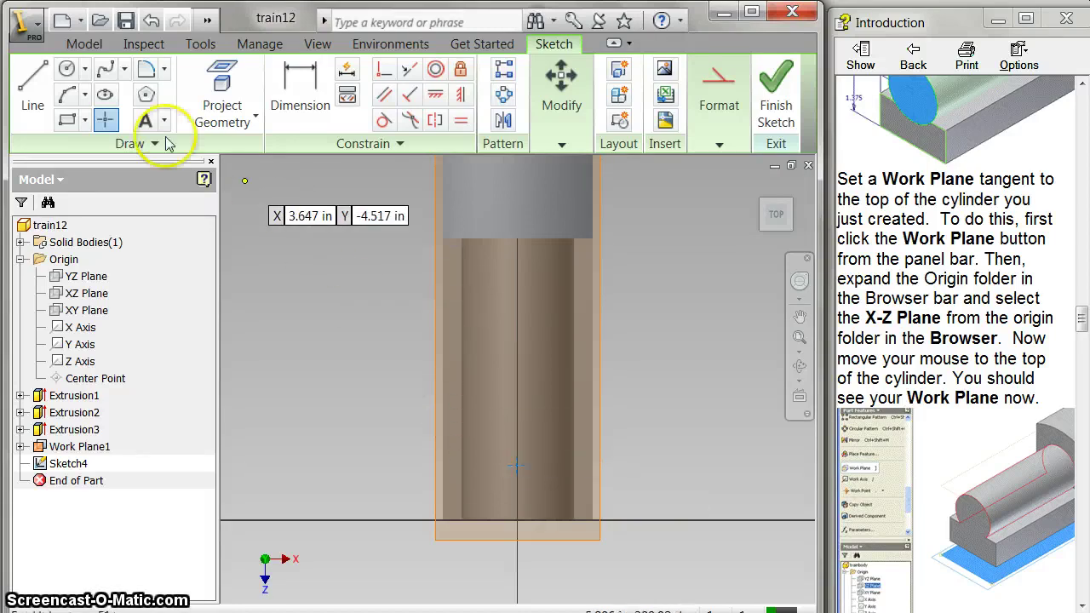
pyautogui.click(239, 100)
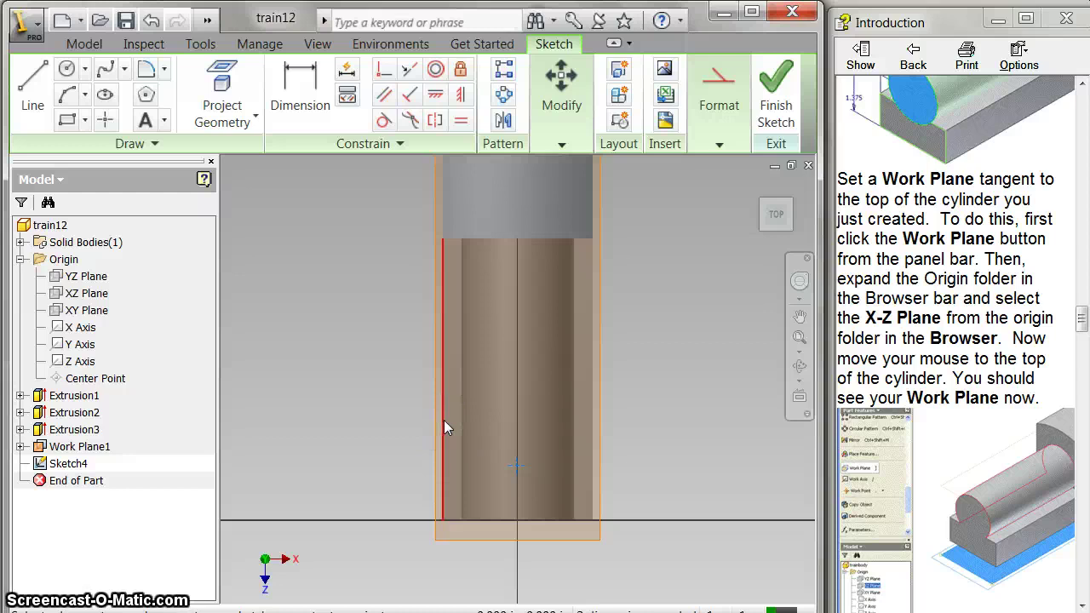
pyautogui.click(495, 519)
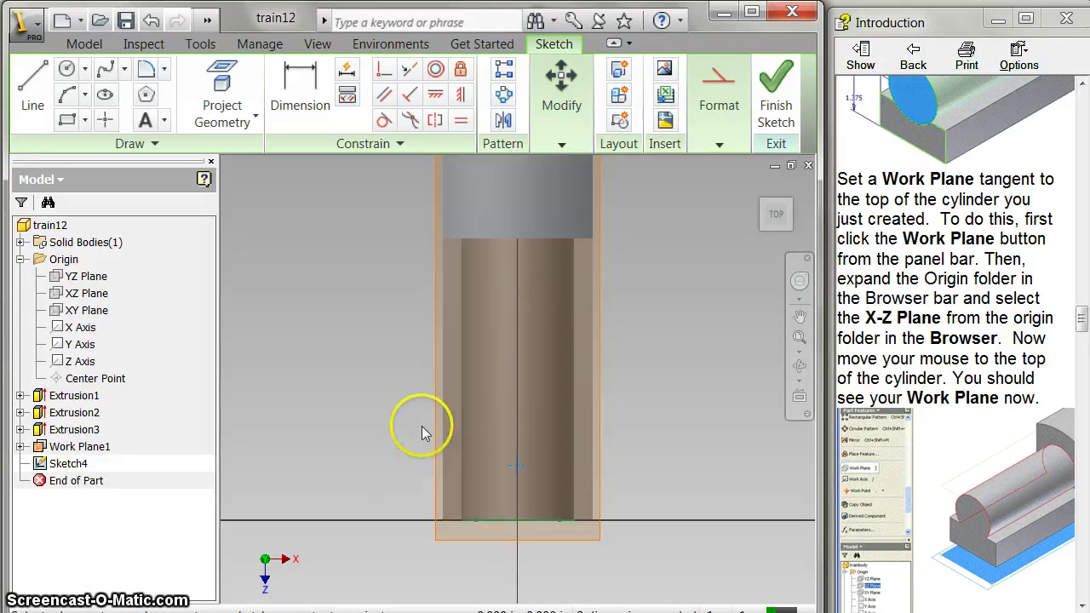
# - Dimension the hole centre point .875 from the cylinder's front edge
pyautogui.click(300, 98)
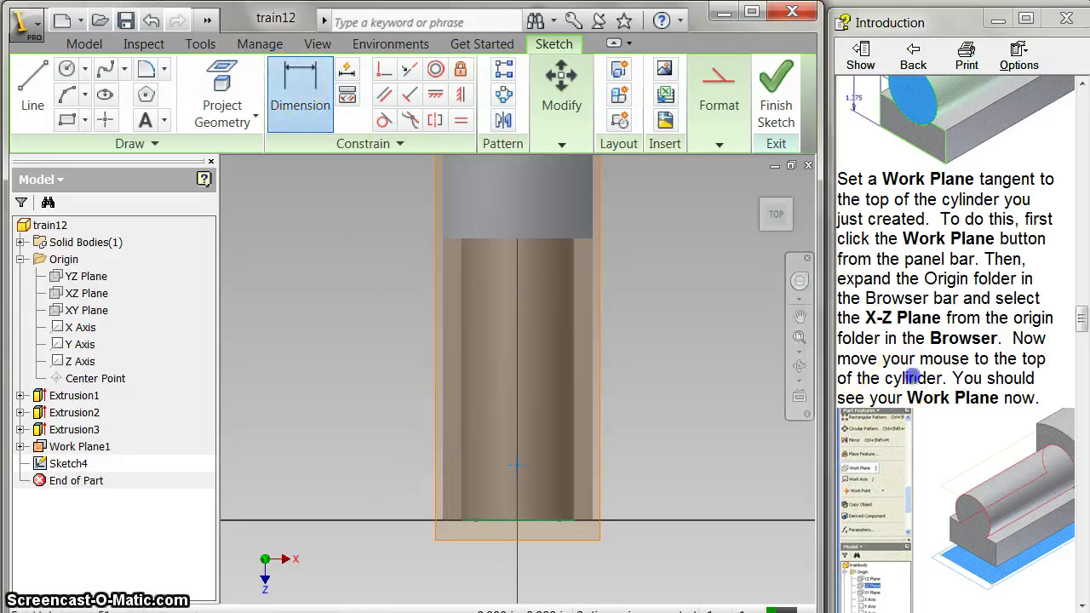
pyautogui.scroll(-10, 871, 402)
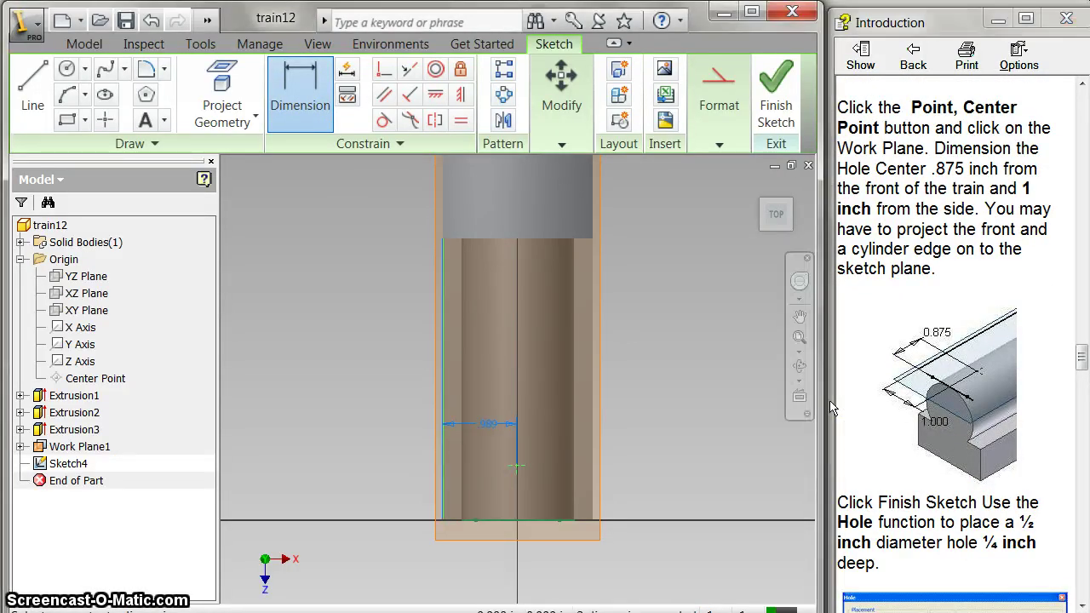
pyautogui.click(483, 427)
pyautogui.moveTo(480, 498); pyautogui.dragTo(371, 523)
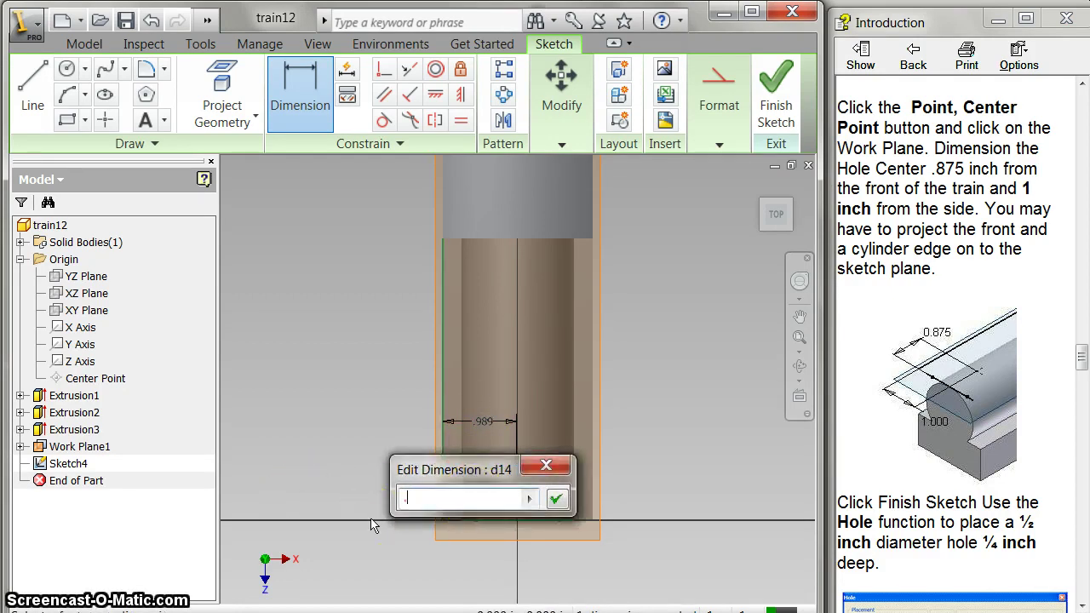
pyautogui.press('Return')
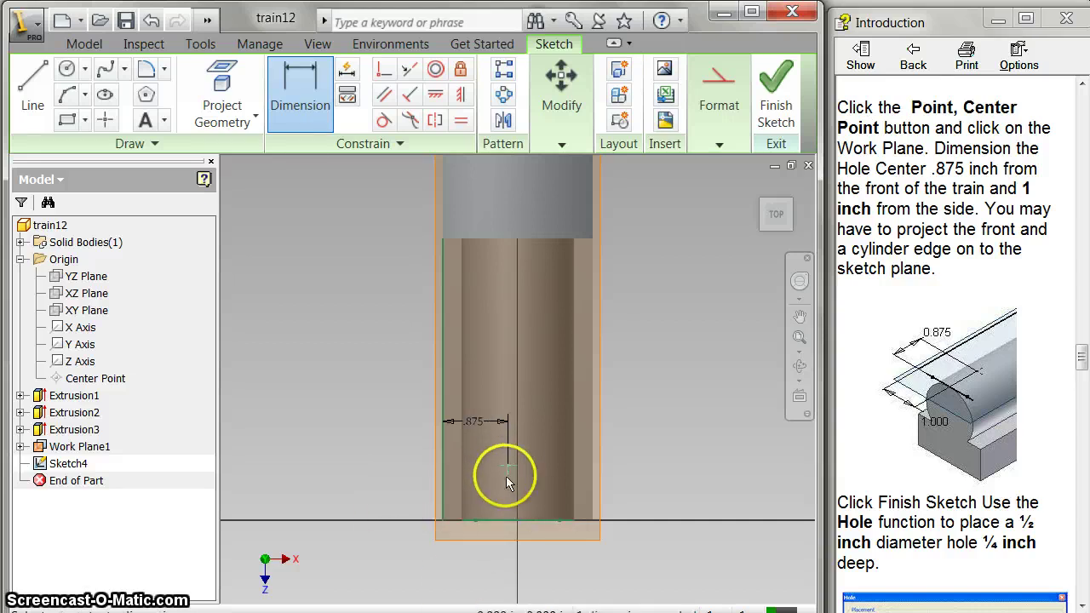
# - Dimension the point 1.000 from the bottom edge and finish the sketch
pyautogui.click(454, 496)
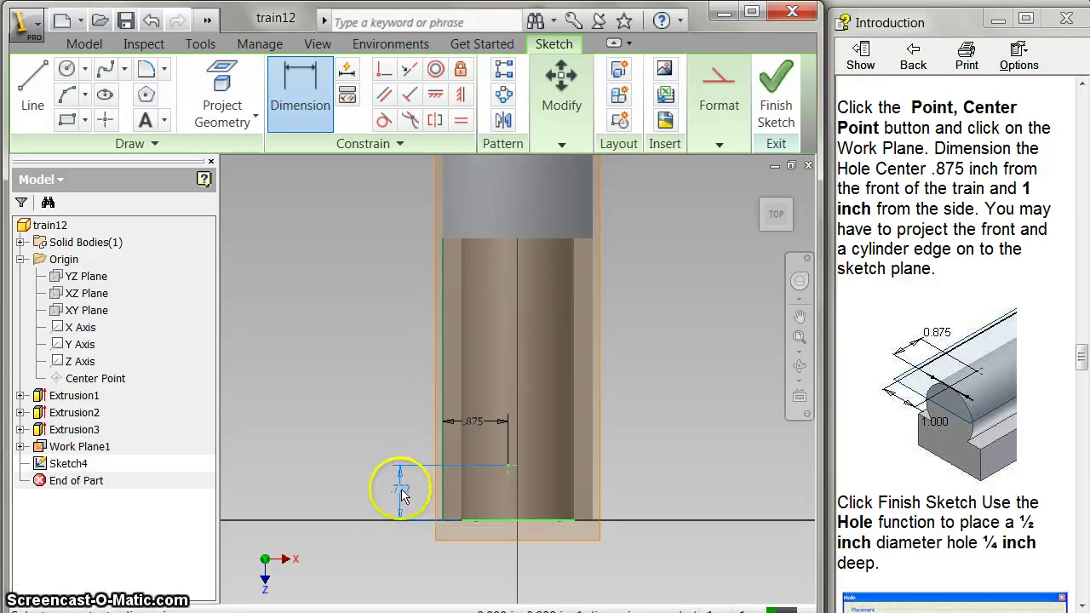
pyautogui.click(404, 496)
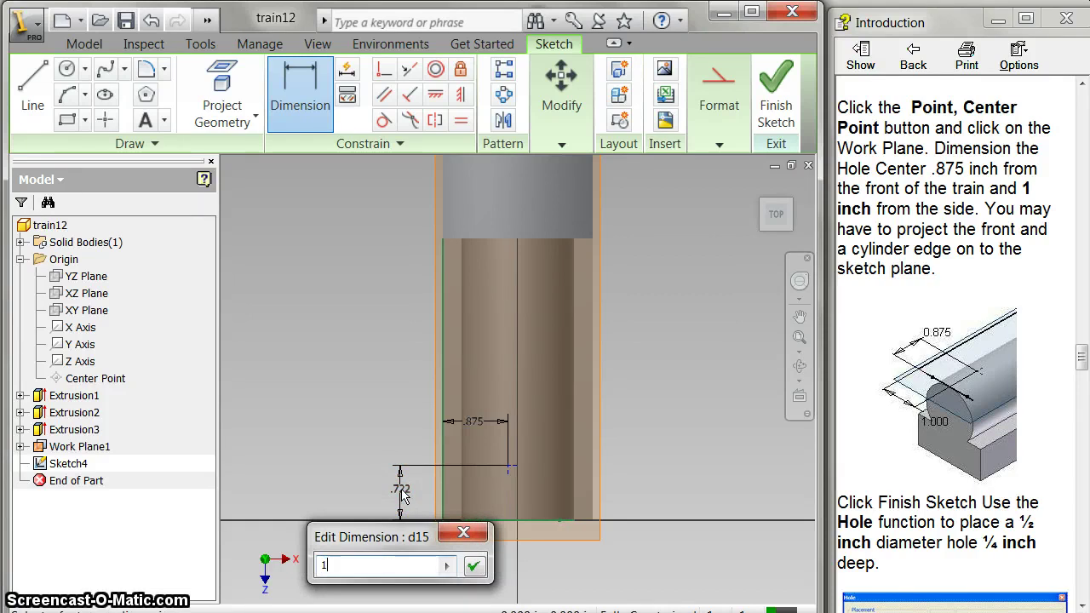
pyautogui.write('1')
pyautogui.press('Return')
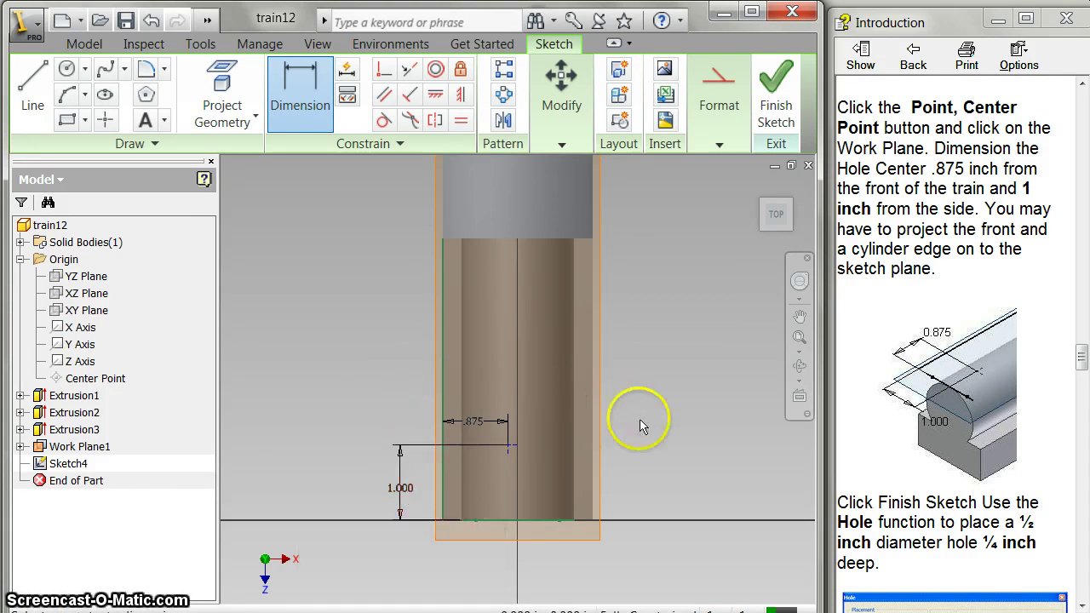
pyautogui.click(777, 92)
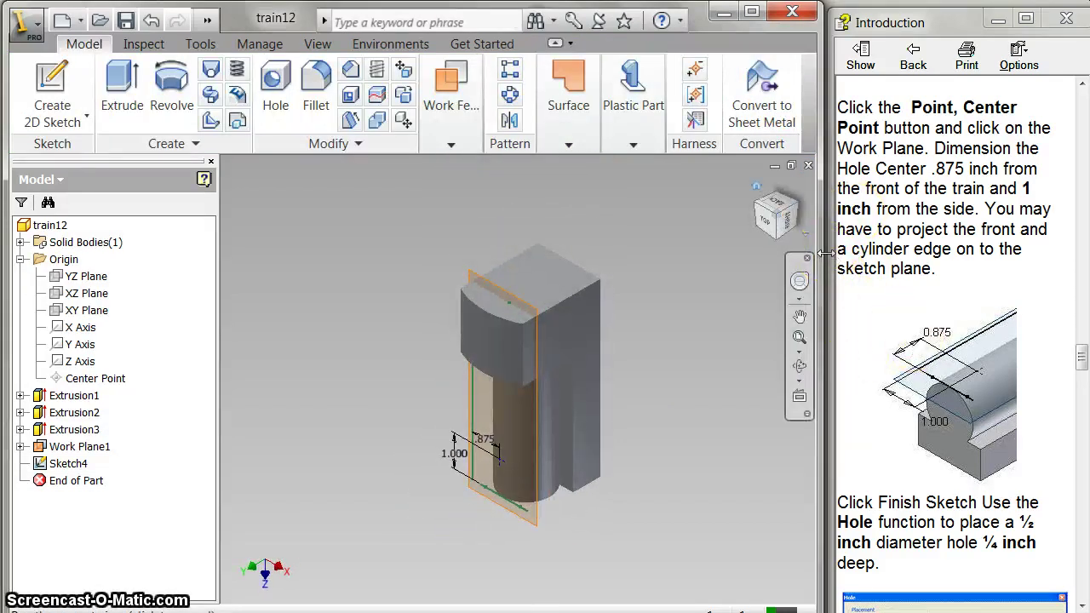
# - Switch to isometric view and start a hole at the sketched centre point
pyautogui.click(900, 366)
pyautogui.scroll(-5, 902, 362)
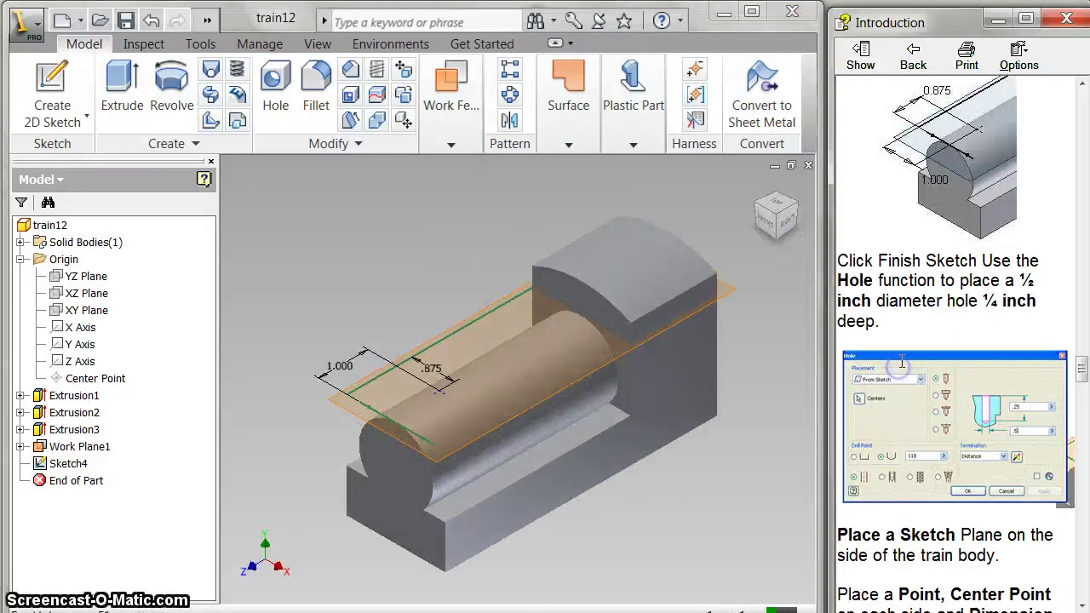
pyautogui.scroll(-3, 902, 362)
pyautogui.scroll(-2, 904, 366)
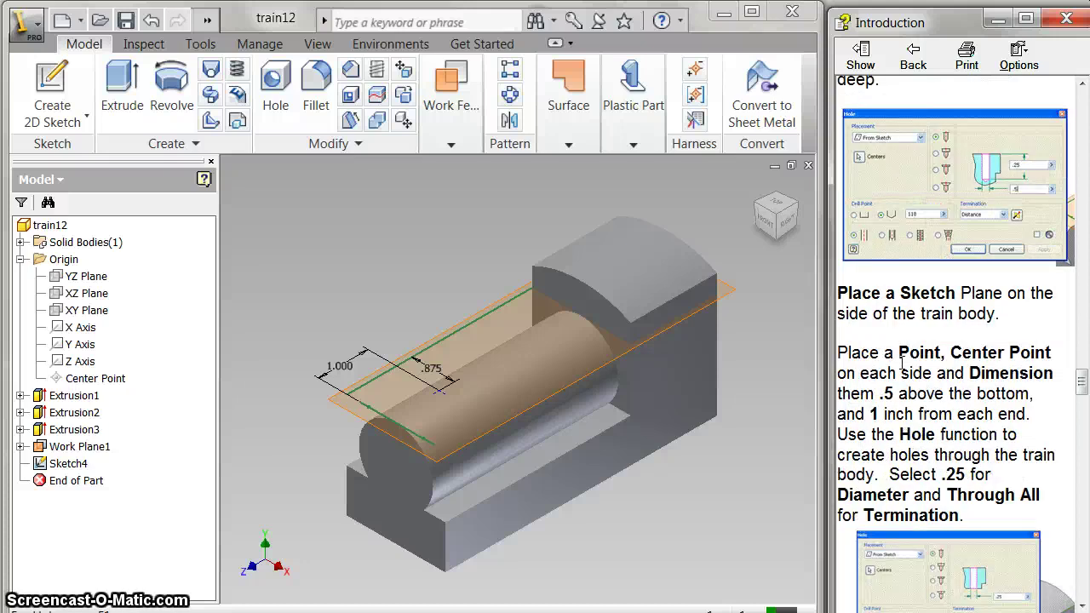
pyautogui.click(831, 383)
pyautogui.press('h')
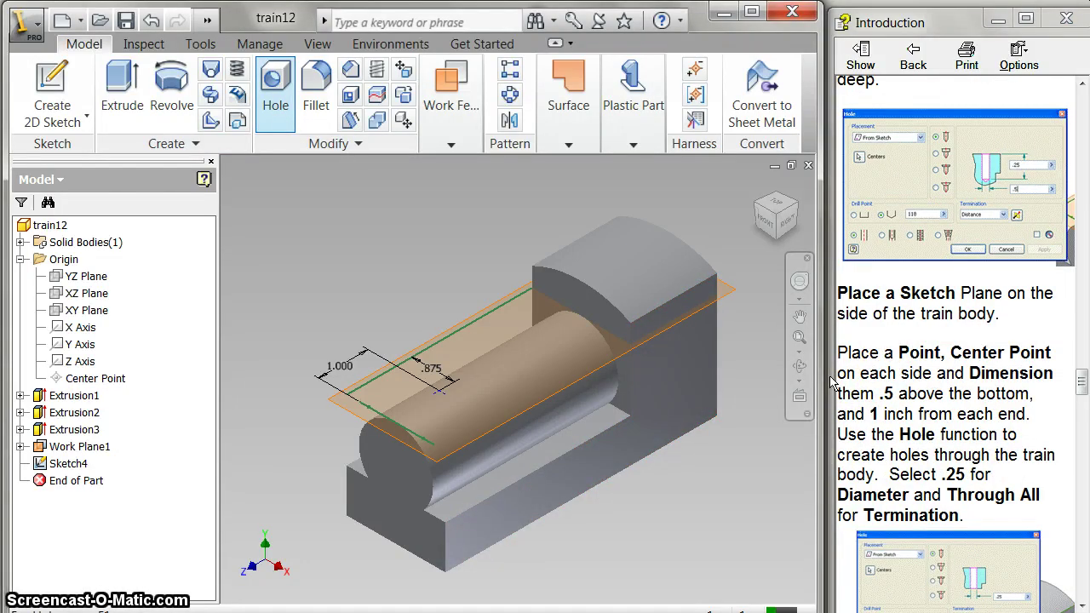
pyautogui.moveTo(213, 41)
pyautogui.mouseDown()
pyautogui.moveTo(153, 34)
pyautogui.moveTo(108, 11)
pyautogui.mouseUp()
pyautogui.click(436, 394)
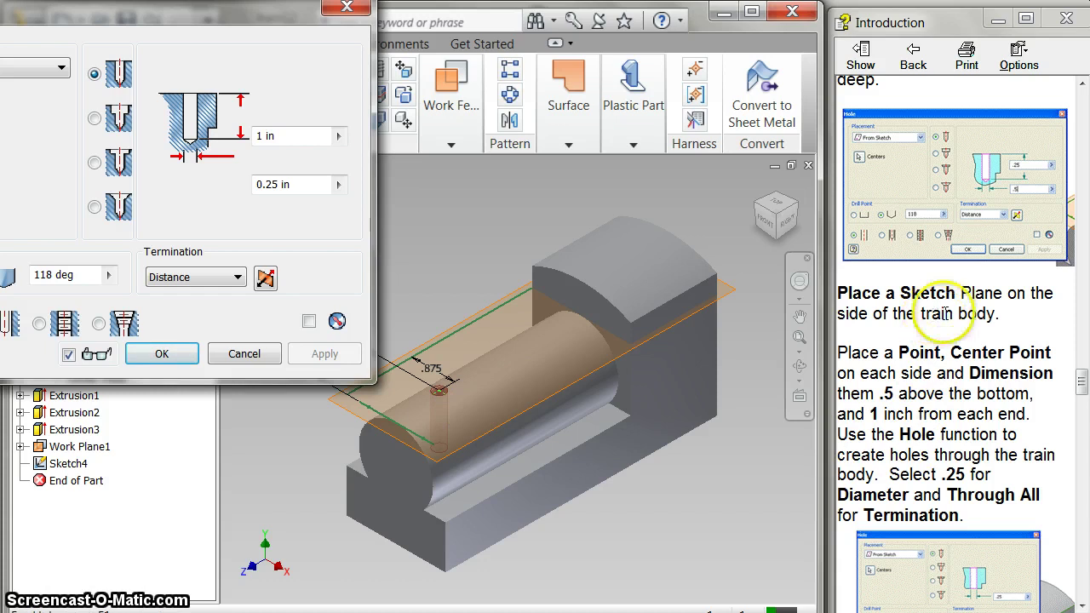
# - Set the hole diameter to .5 and depth to .25, then create it
pyautogui.scroll(3, 937, 314)
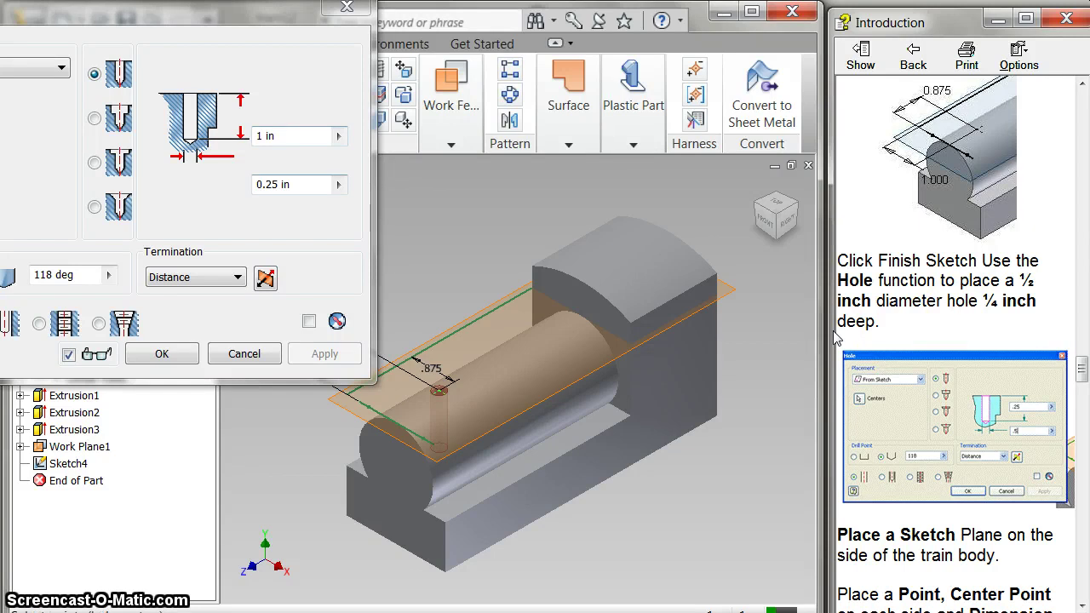
pyautogui.click(338, 184)
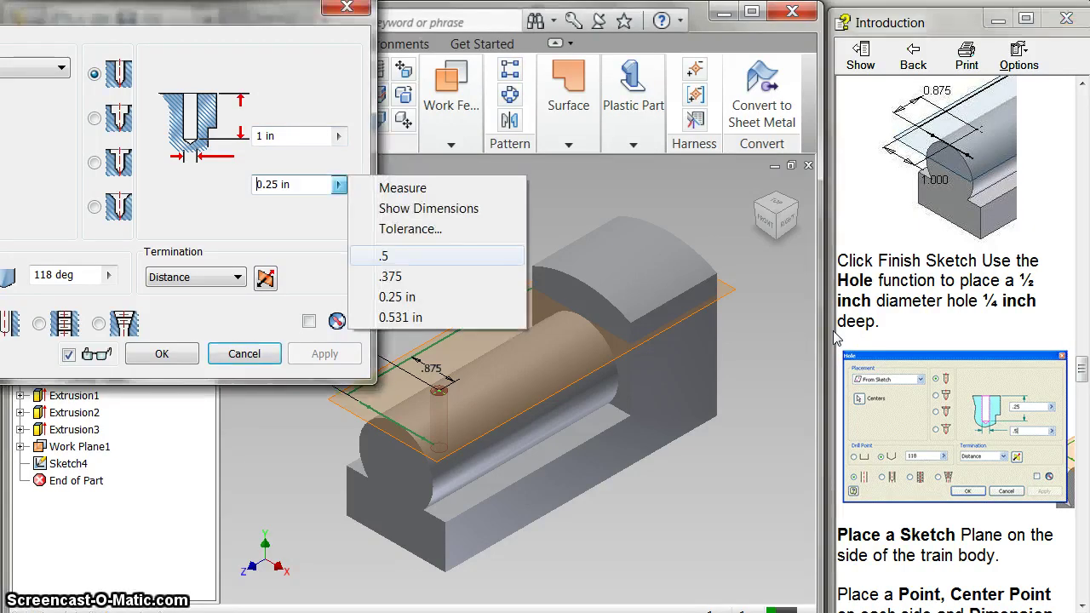
pyautogui.click(384, 255)
pyautogui.click(338, 135)
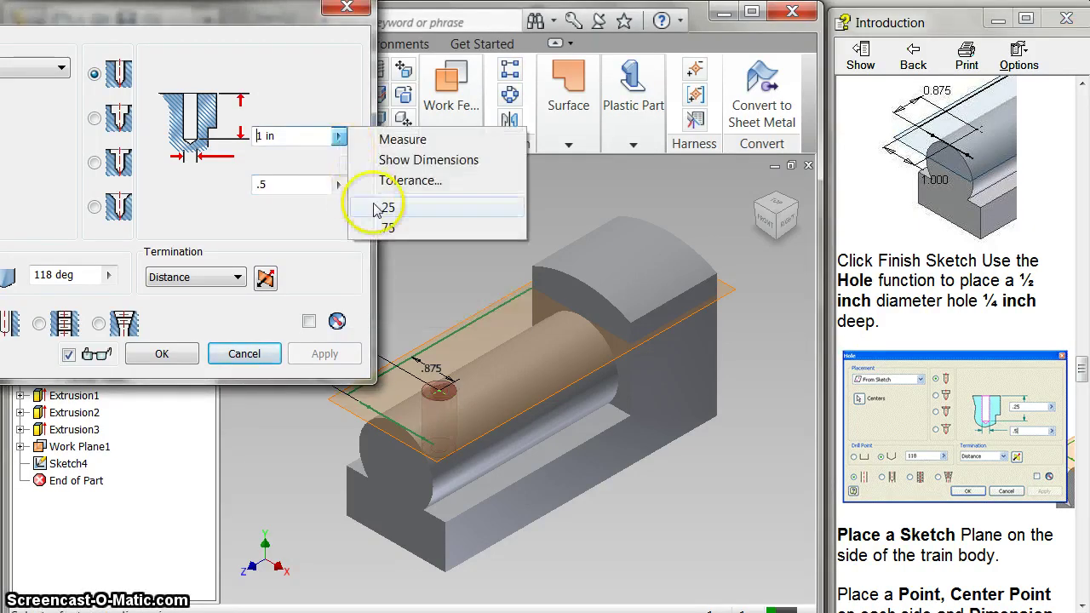
pyautogui.click(385, 208)
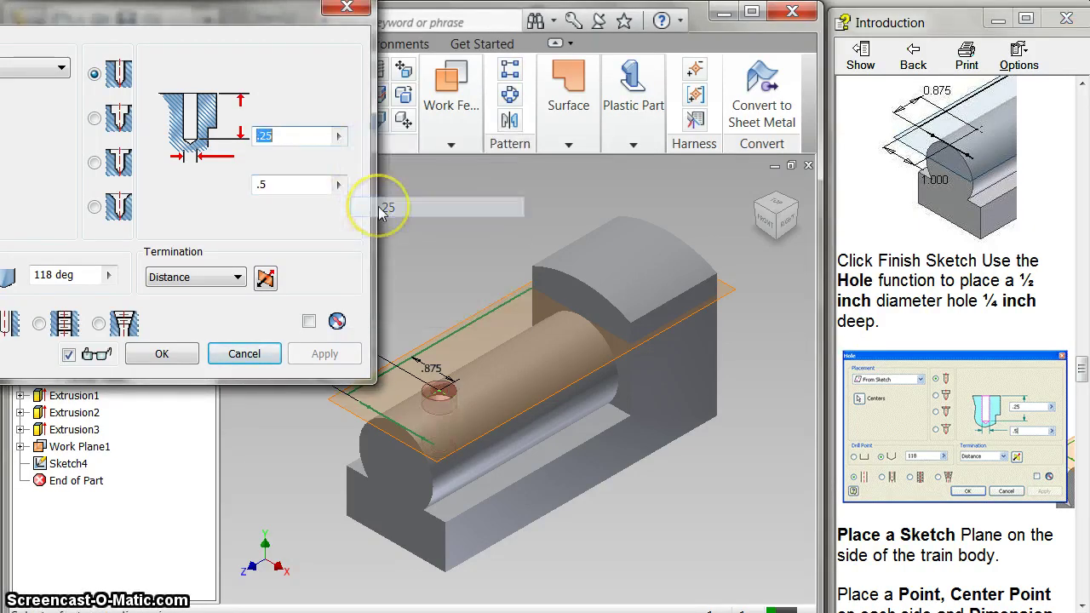
pyautogui.click(163, 354)
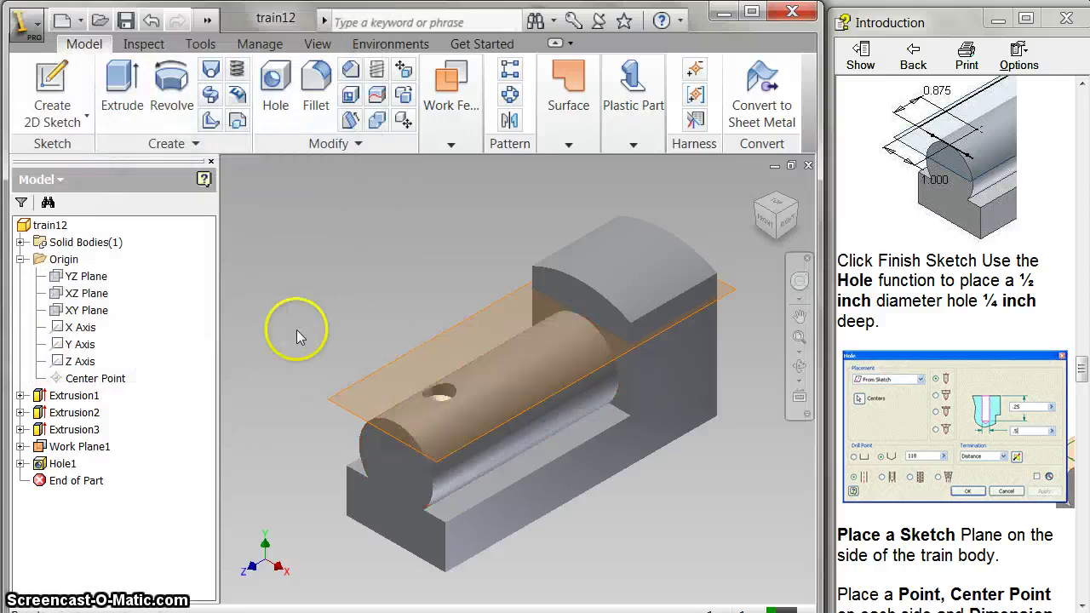
# - Turn off the visibility of Work Plane1
pyautogui.click(85, 451)
pyautogui.rightClick(85, 452)
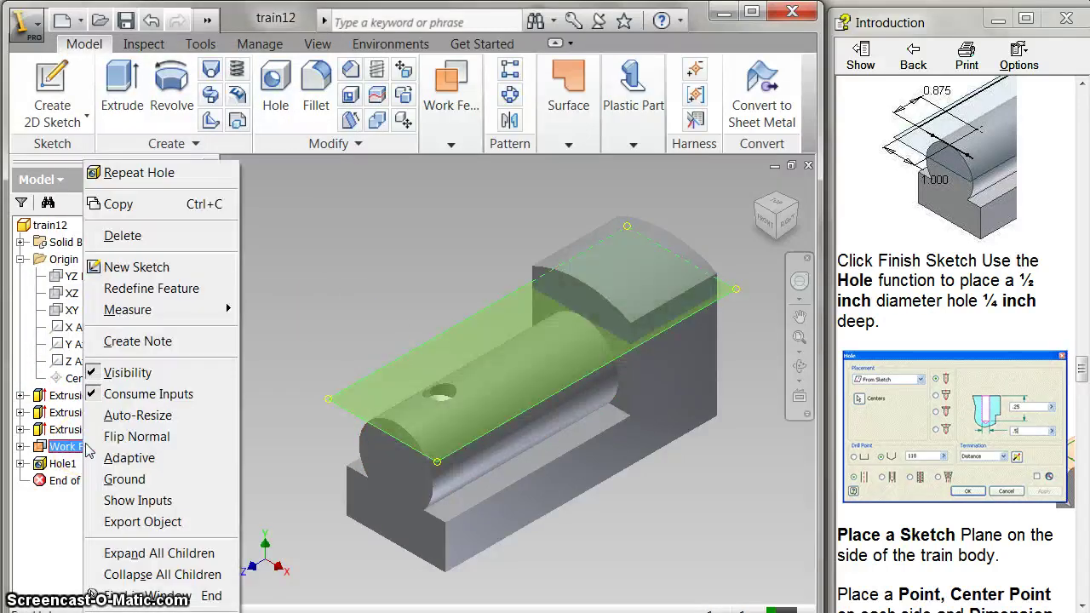
pyautogui.click(94, 375)
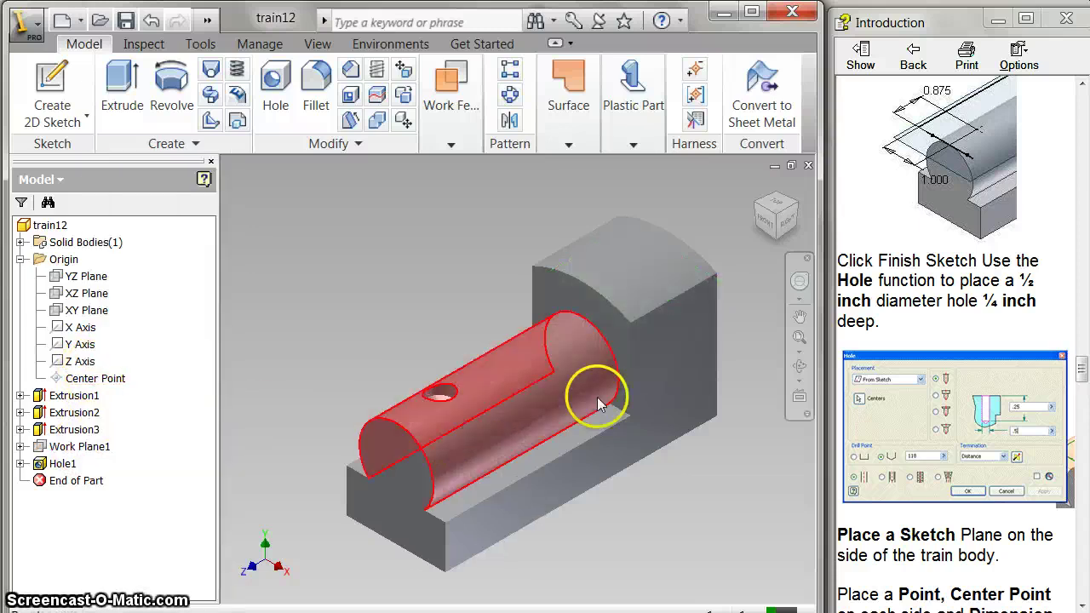
# - View the body from the right and start a sketch on its side face
pyautogui.click(790, 223)
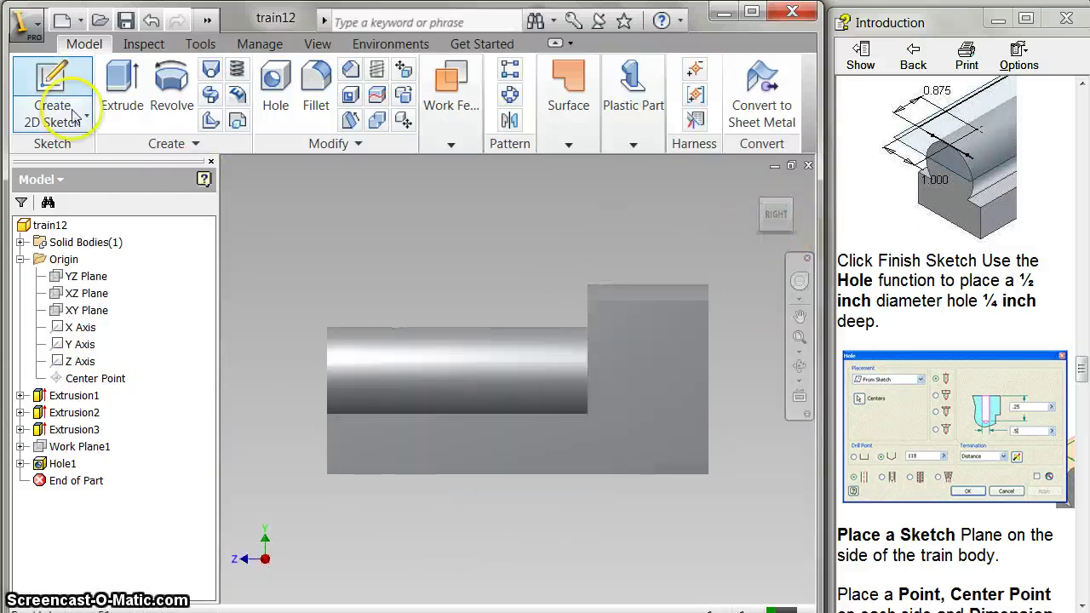
pyautogui.click(52, 85)
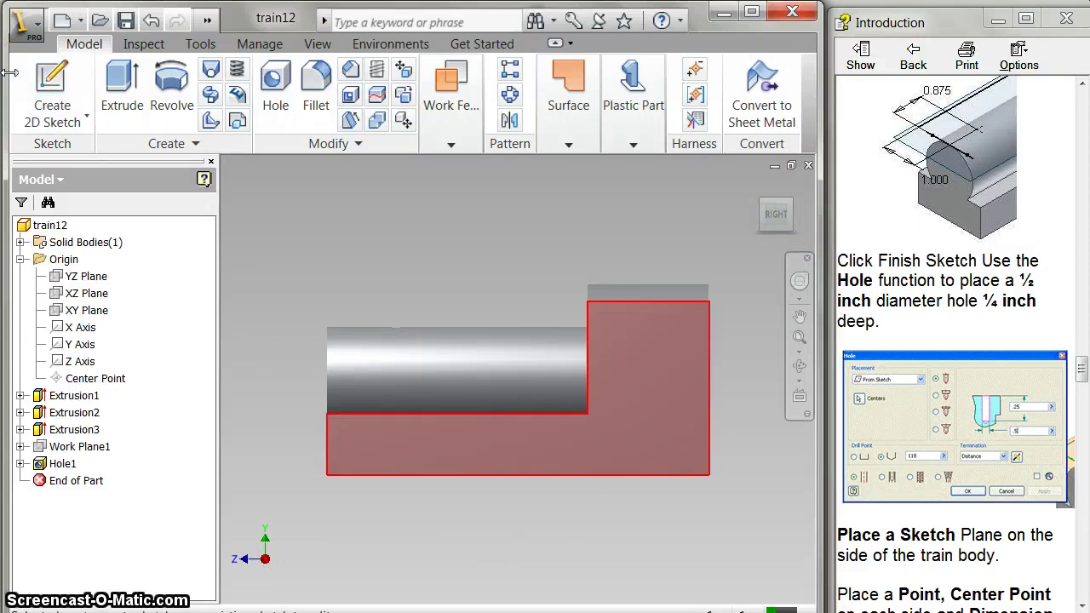
pyautogui.click(648, 383)
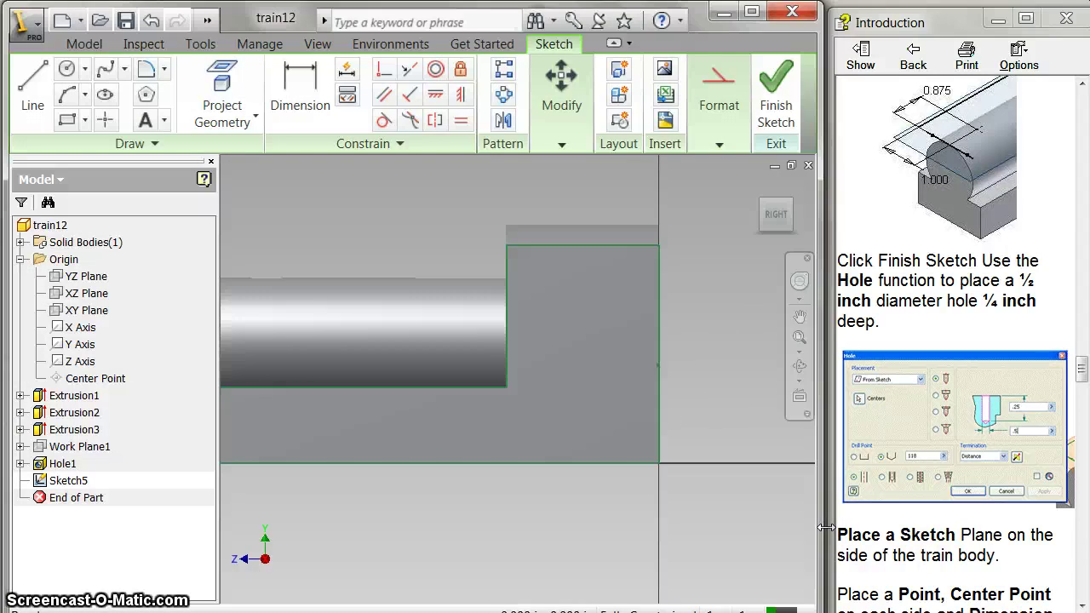
pyautogui.scroll(-5, 913, 534)
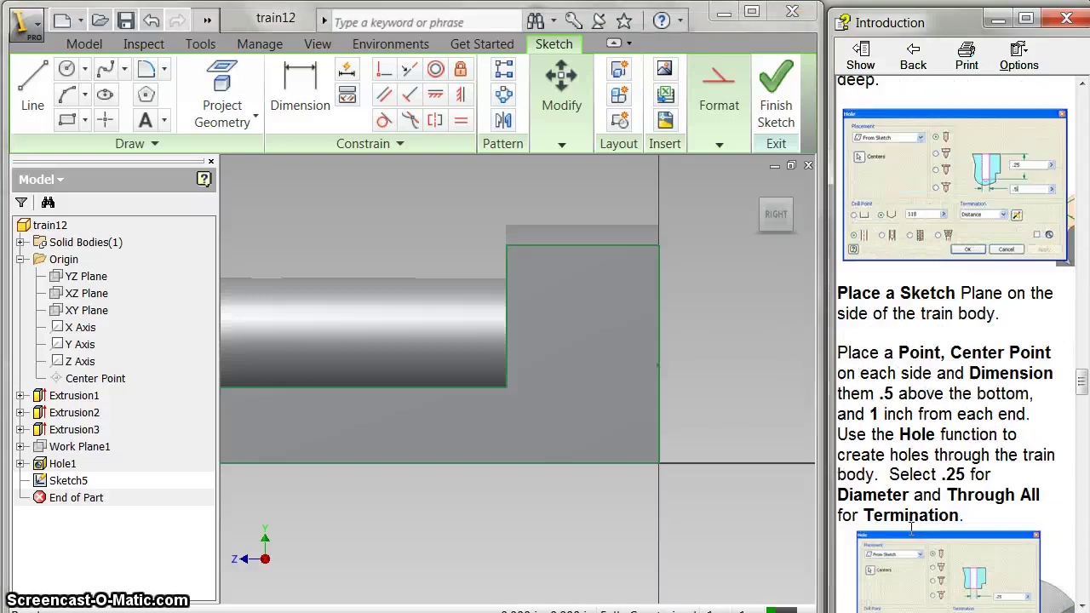
# - Place two hole centre points near the left and right ends of the side face
pyautogui.click(826, 504)
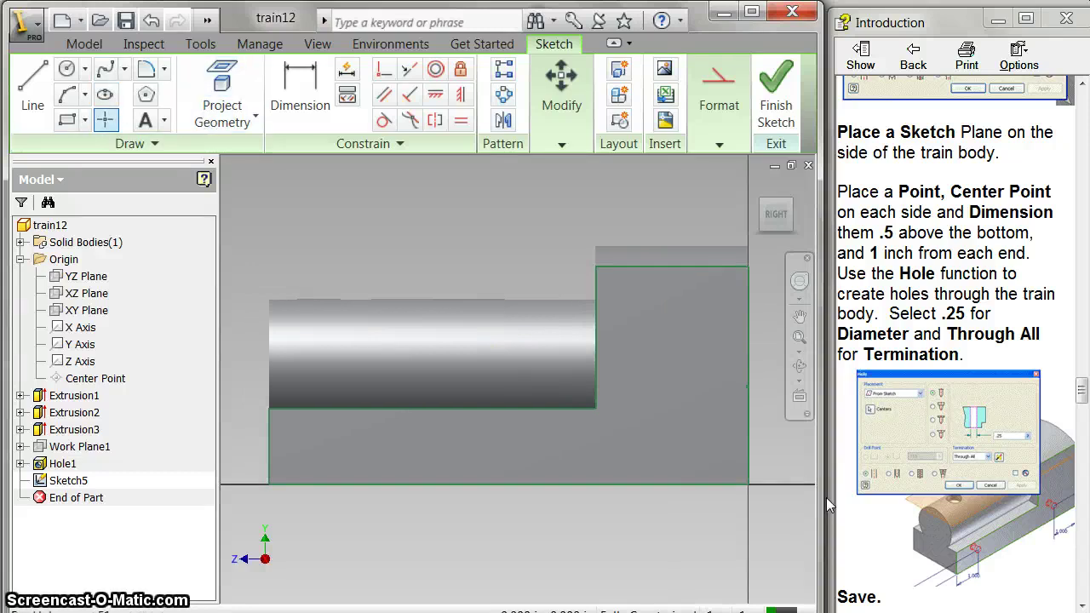
pyautogui.click(106, 124)
pyautogui.click(368, 445)
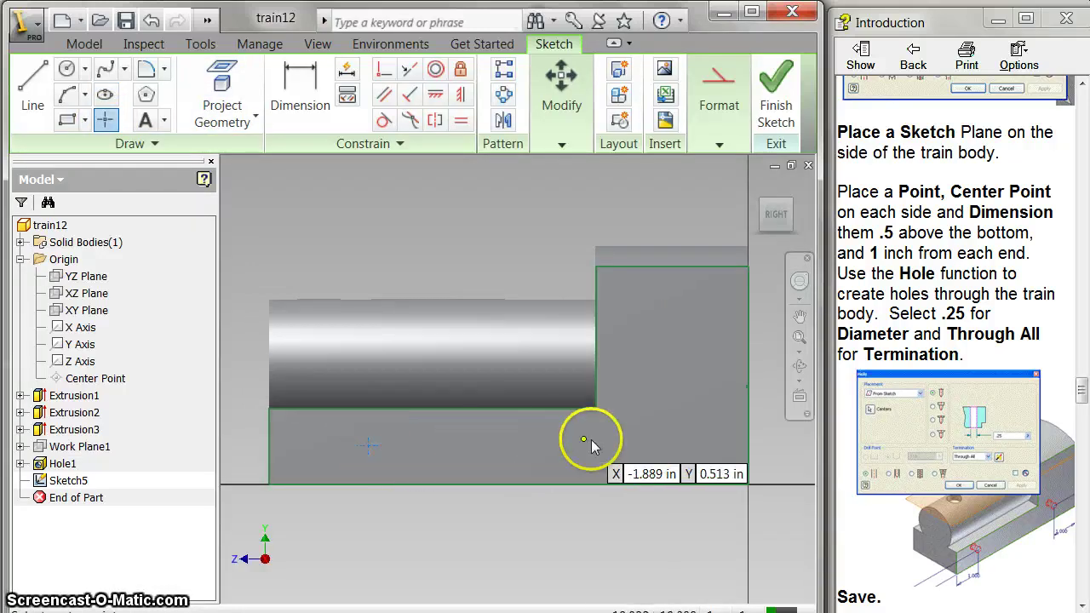
pyautogui.click(657, 444)
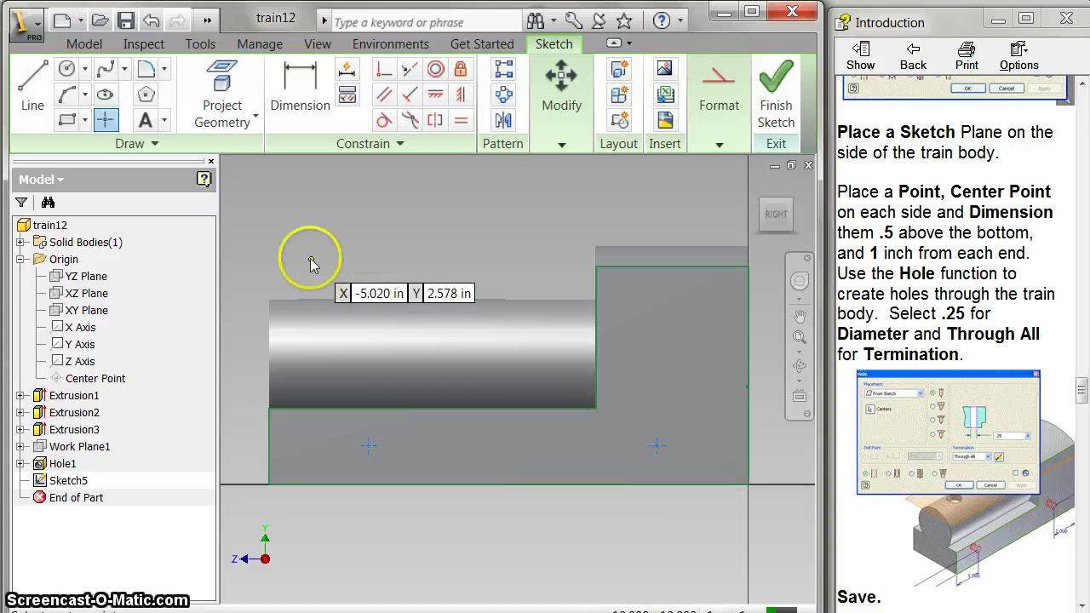
# - Dimension each centre point 1.000 from its nearest end
pyautogui.click(298, 106)
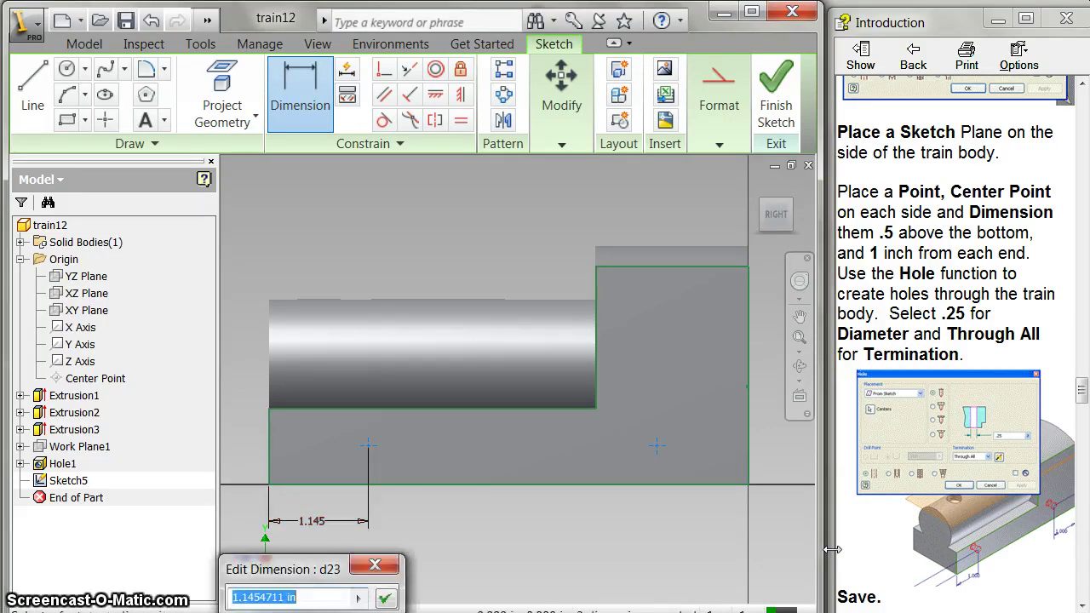
pyautogui.write('1')
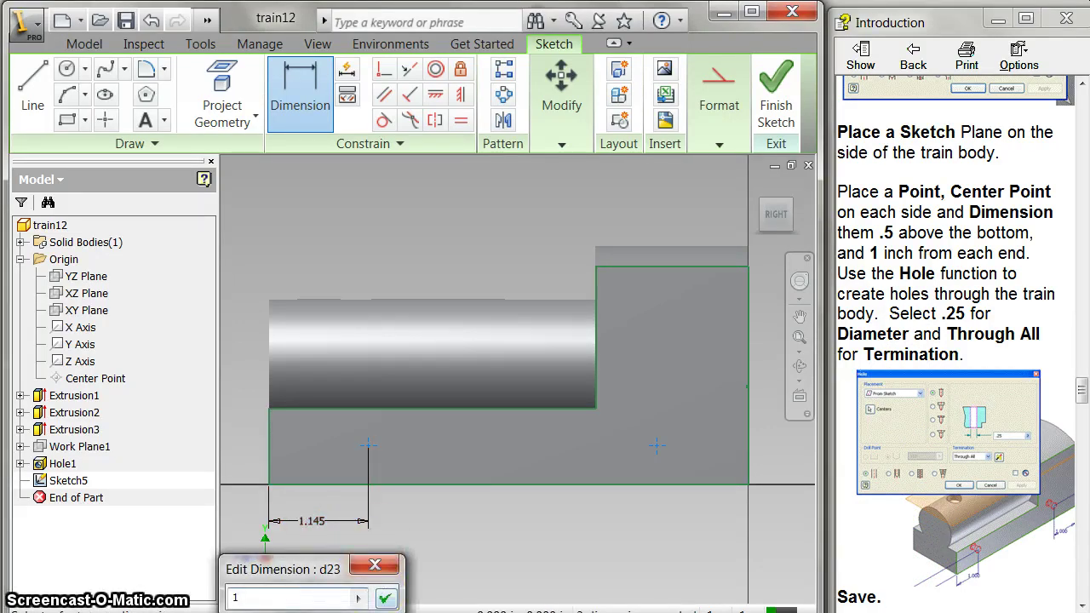
pyautogui.click(385, 598)
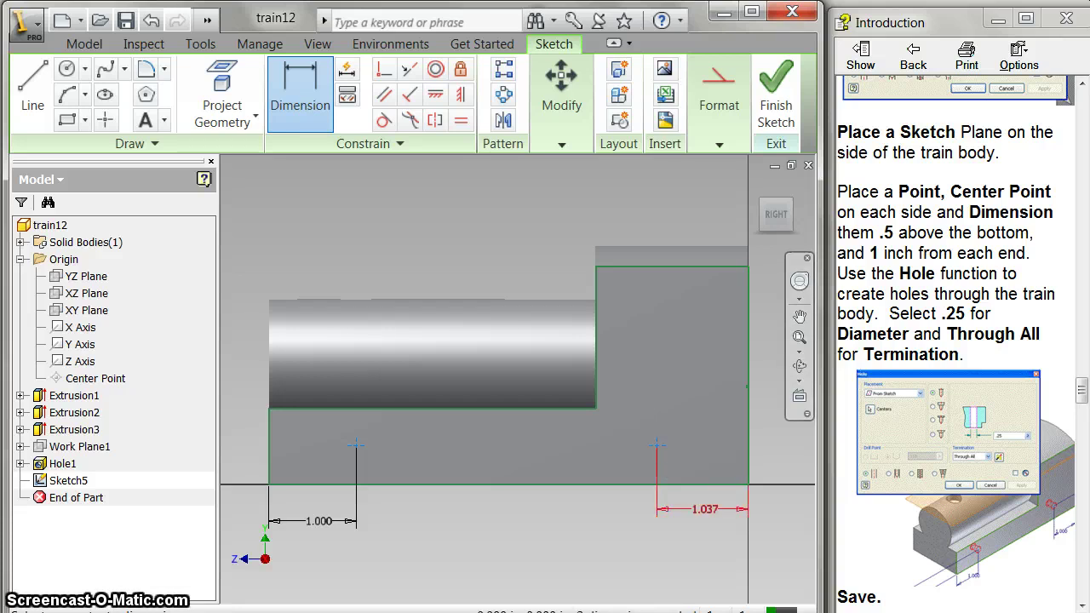
pyautogui.click(705, 509)
pyautogui.write('1')
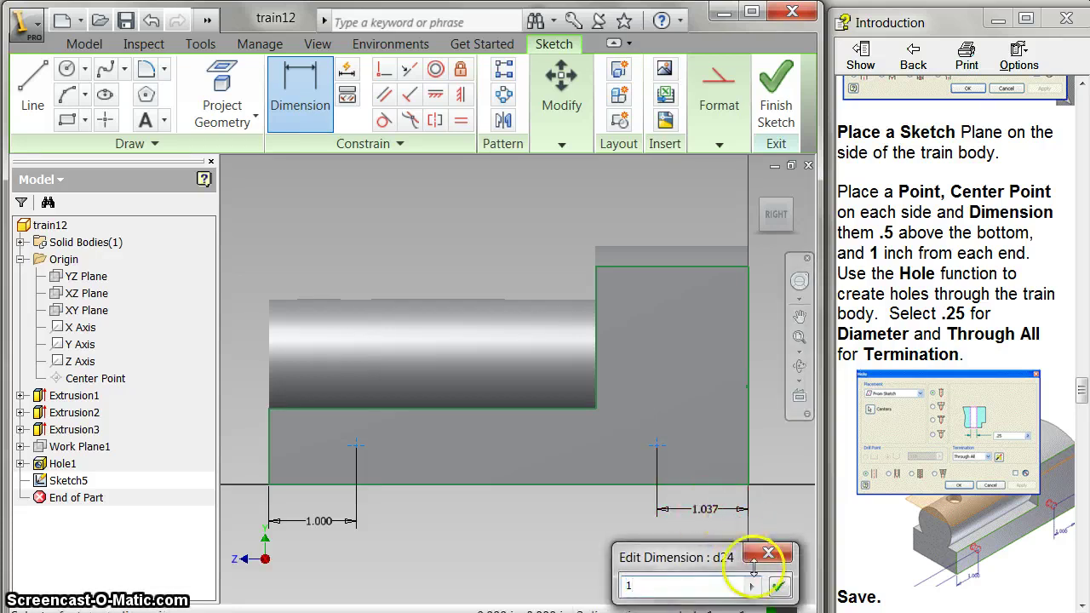
pyautogui.click(779, 586)
# - Dimension both centre points .5 above the bottom edge
pyautogui.click(356, 446)
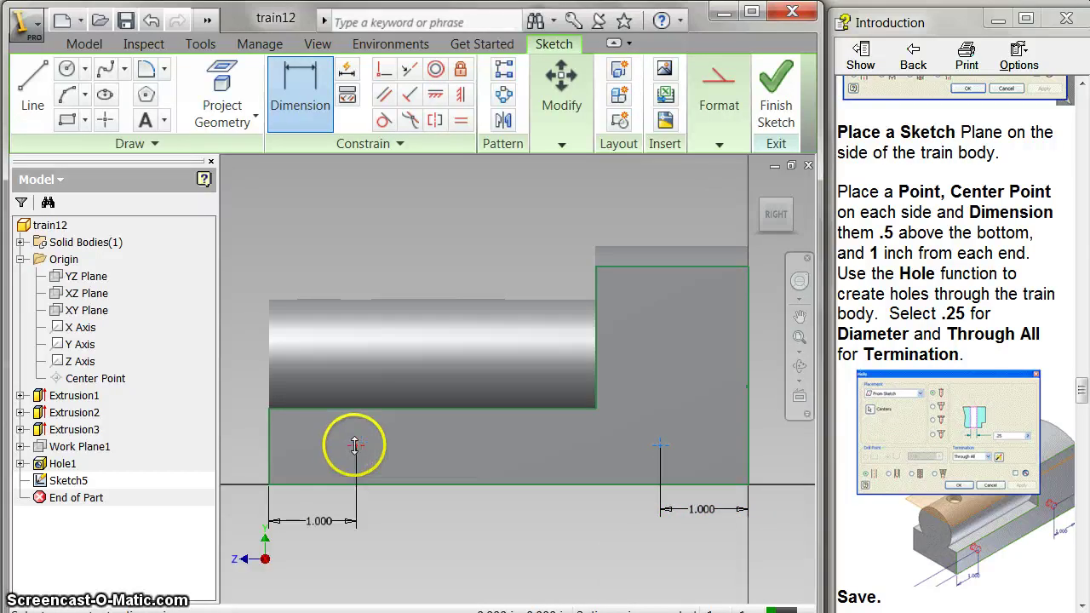
pyautogui.click(386, 485)
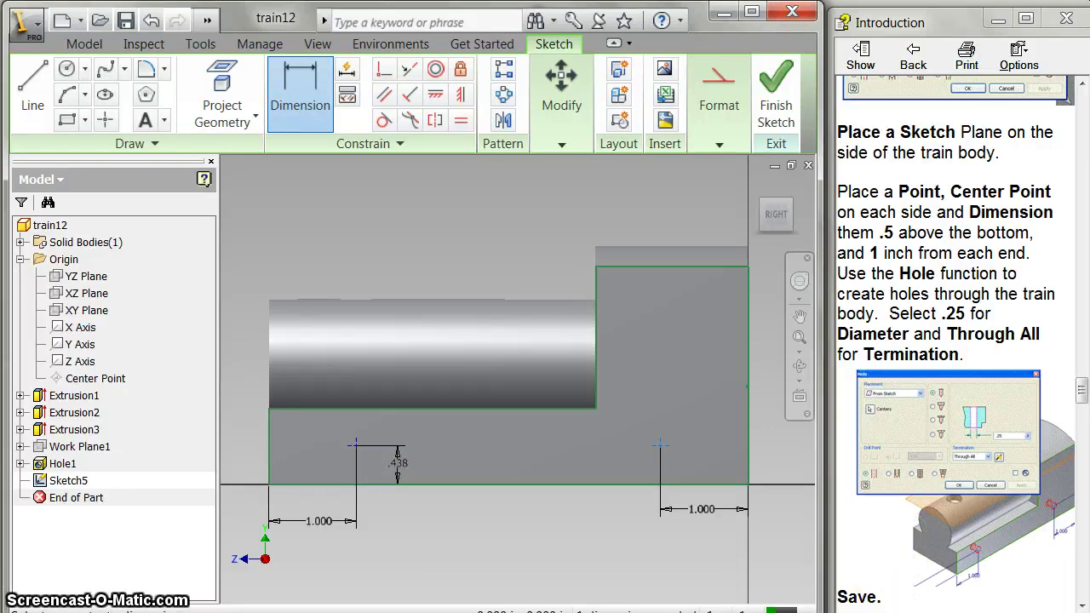
pyautogui.hscroll(3, 953, 332)
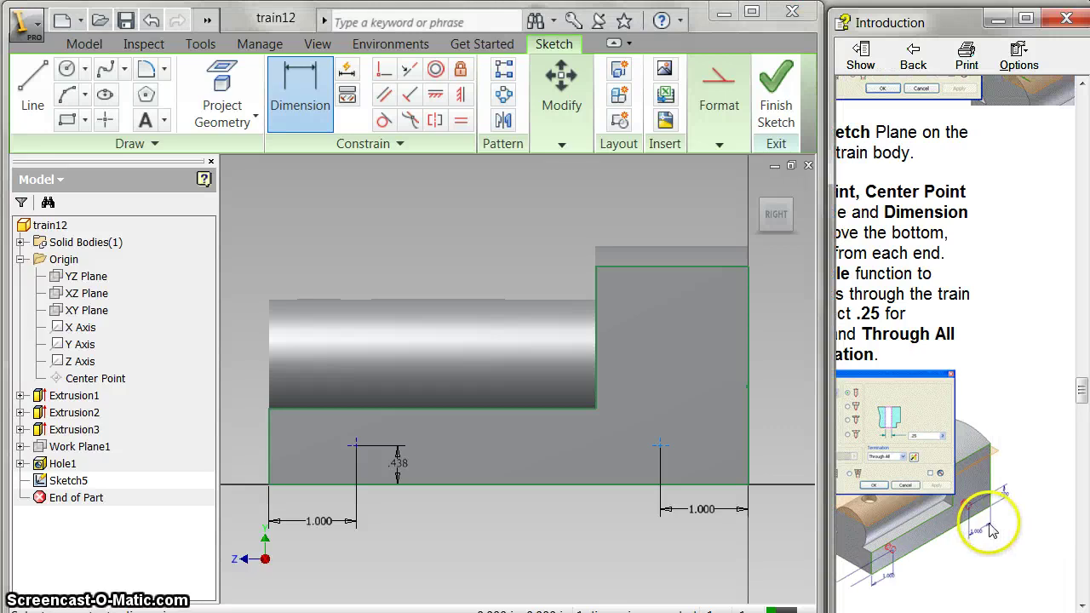
pyautogui.click(829, 513)
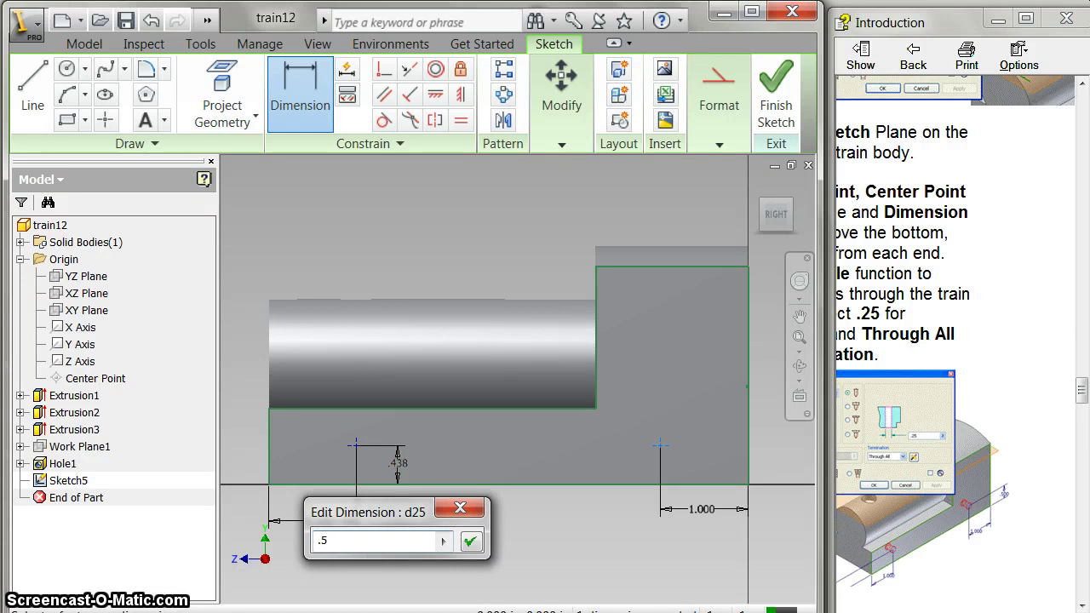
pyautogui.write('.5')
pyautogui.press('Return')
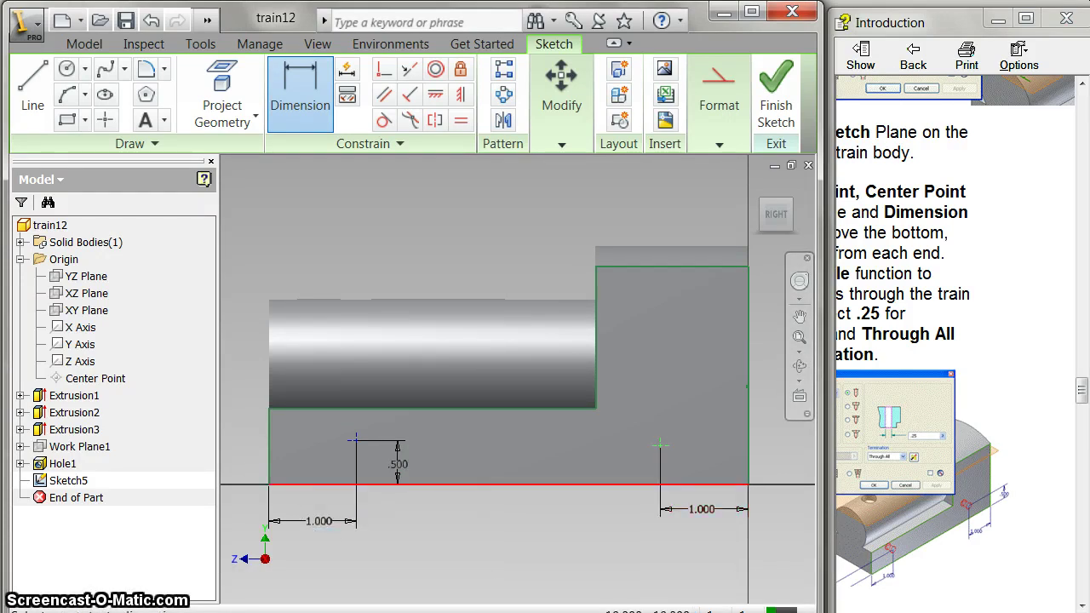
pyautogui.click(623, 463)
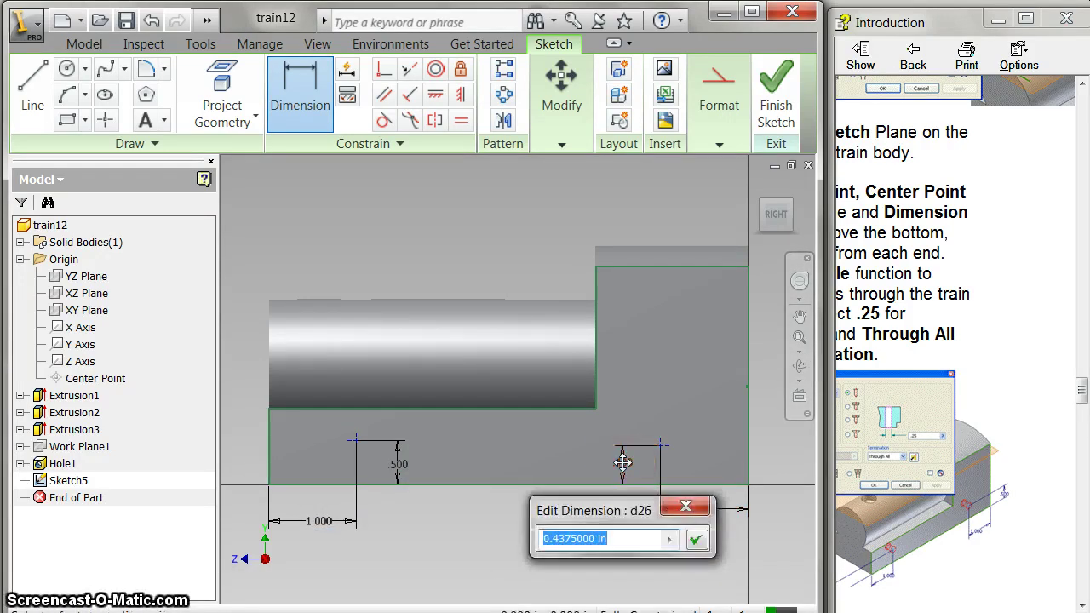
pyautogui.press('Return')
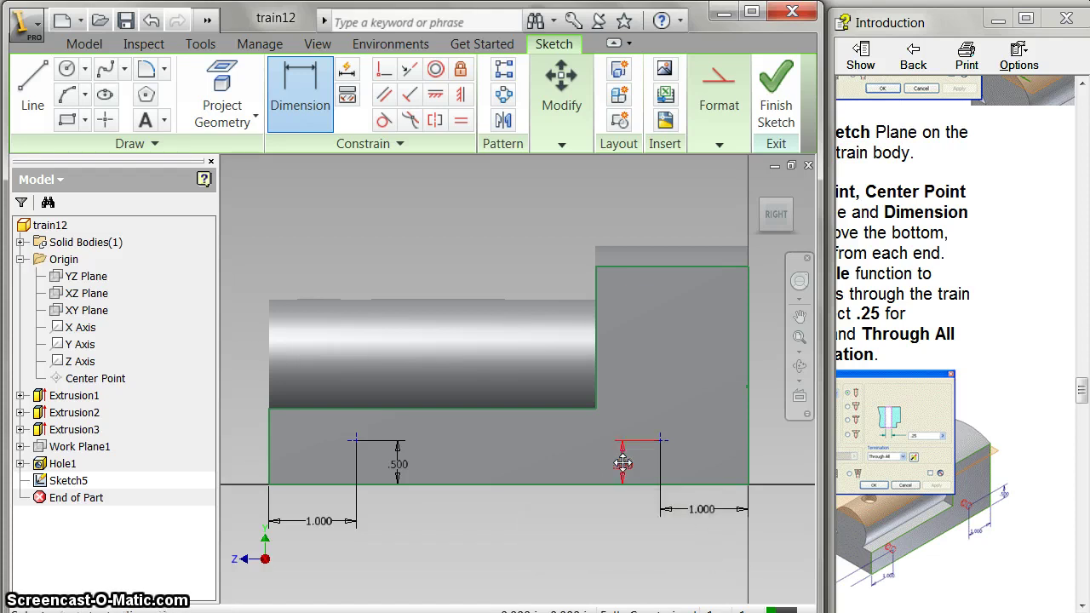
# - Finish the sketch and cut two 0.25 in Through All holes at the centre points
pyautogui.click(773, 94)
pyautogui.press('h')
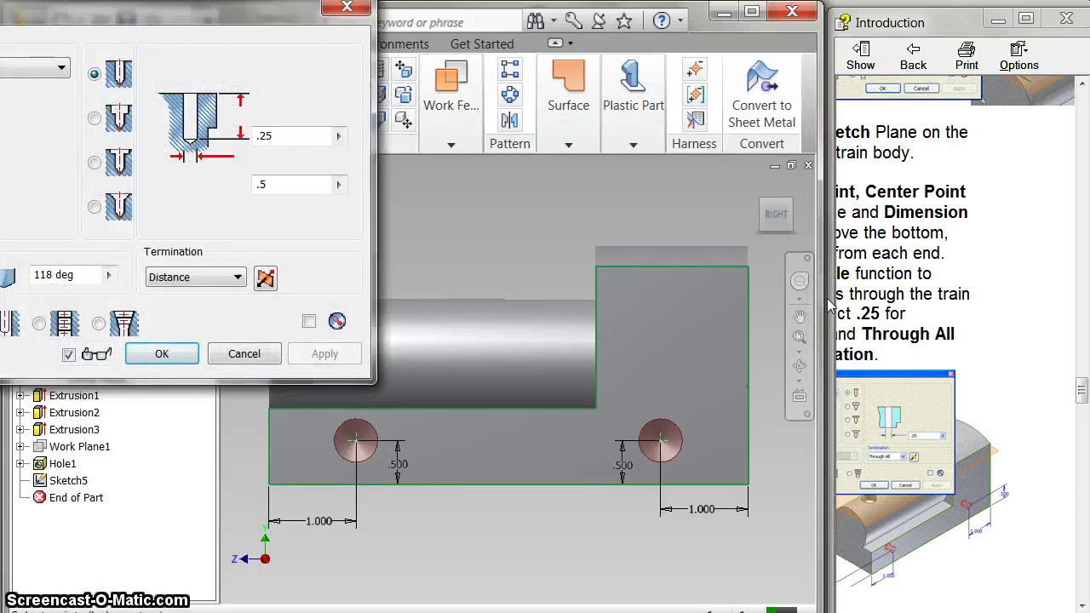
pyautogui.moveTo(109, 16); pyautogui.dragTo(219, 45)
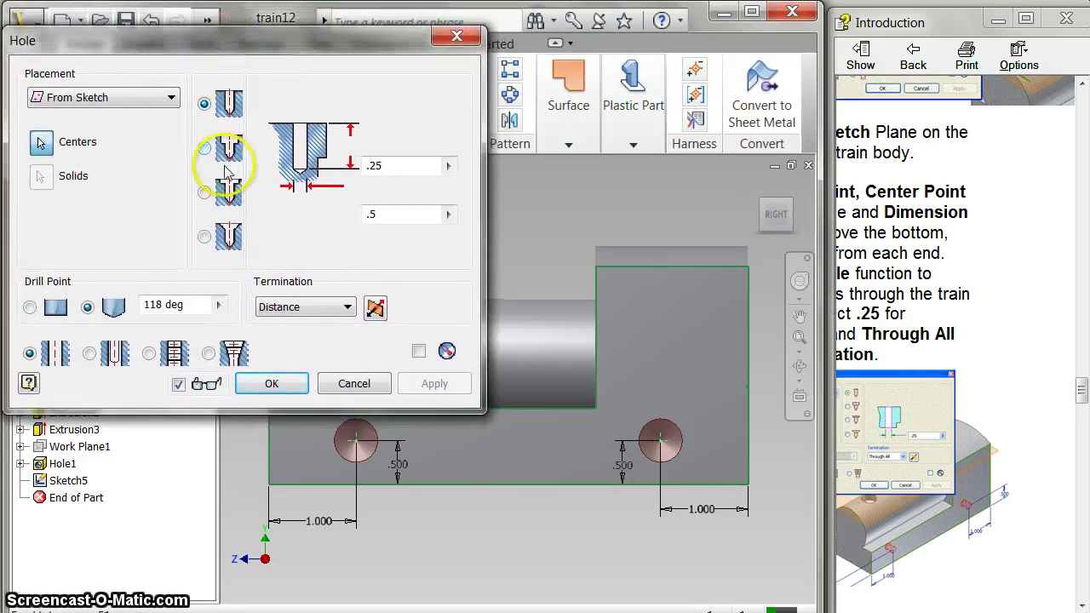
pyautogui.click(158, 98)
pyautogui.click(159, 99)
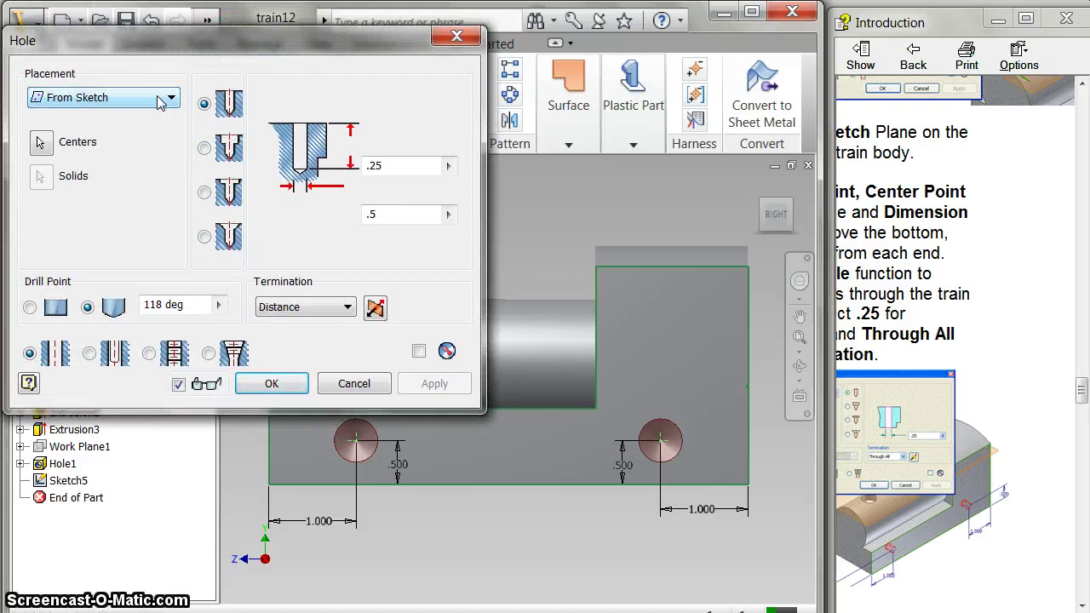
pyautogui.click(297, 310)
pyautogui.click(286, 339)
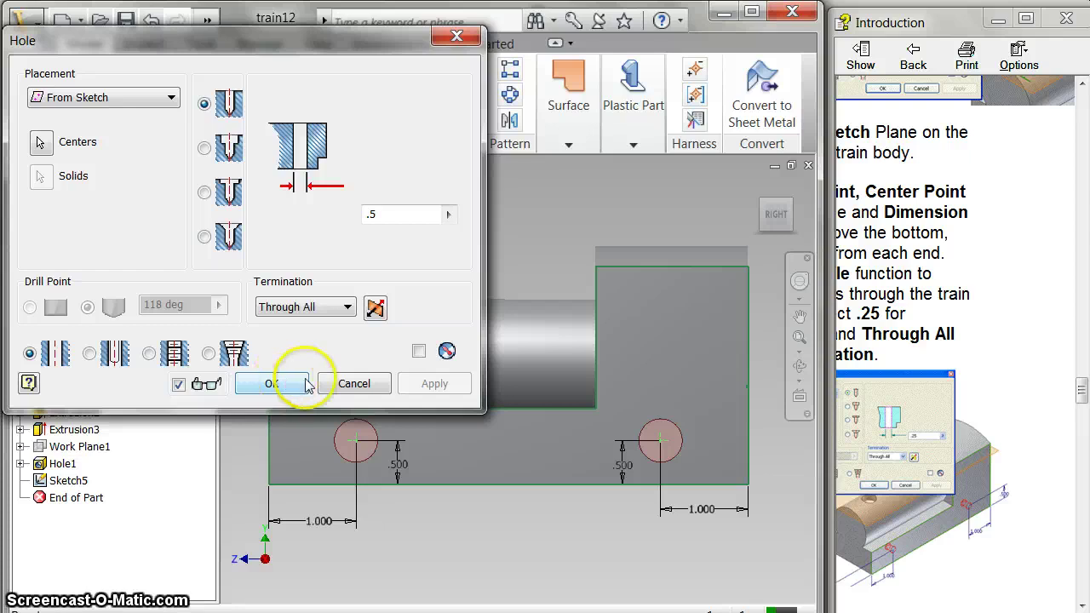
pyautogui.click(448, 214)
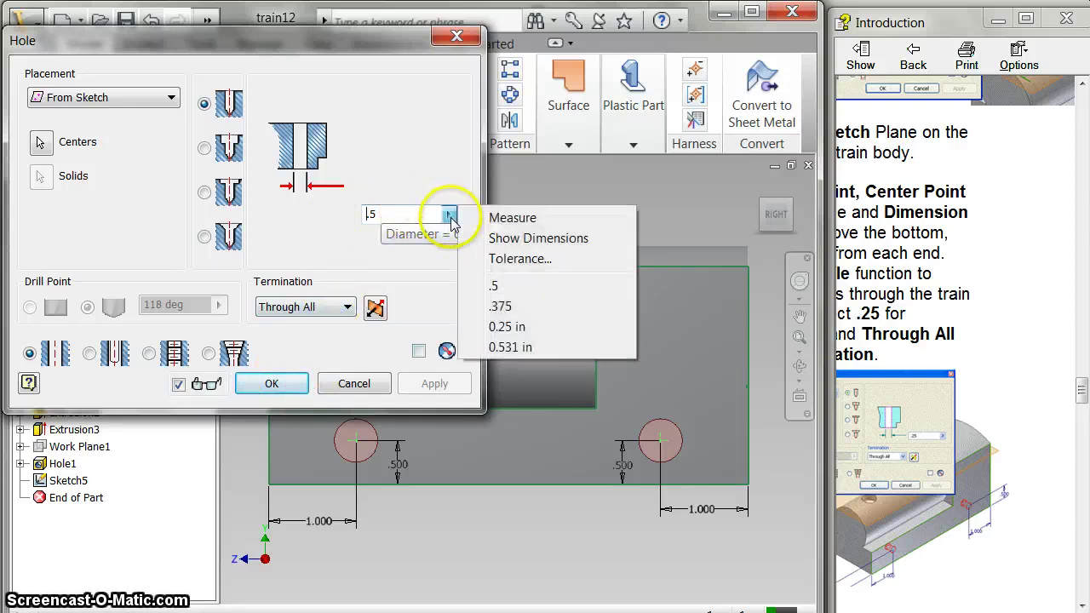
pyautogui.click(477, 326)
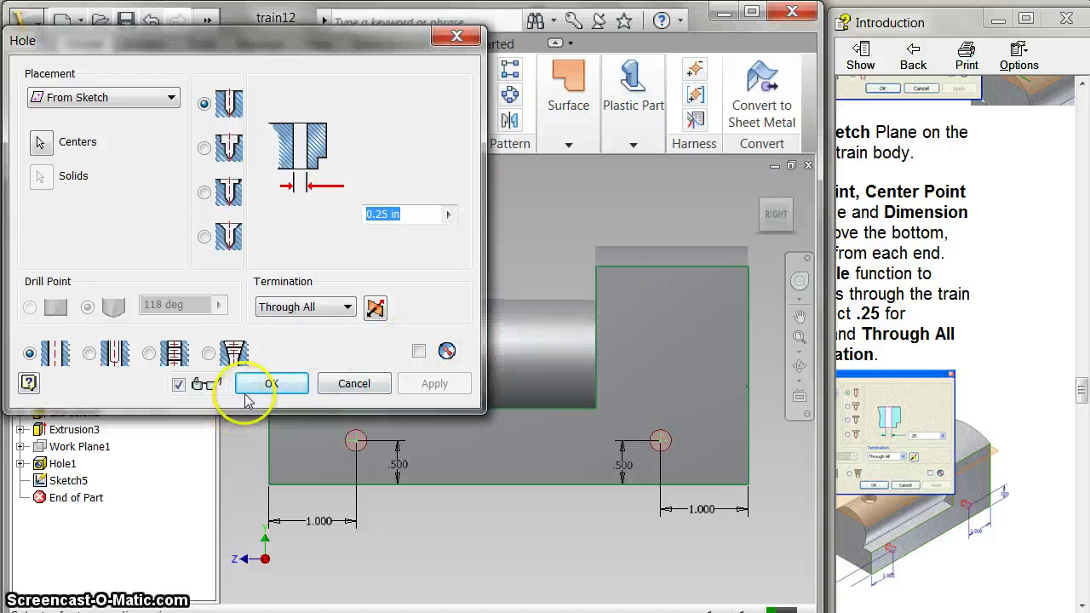
pyautogui.click(270, 384)
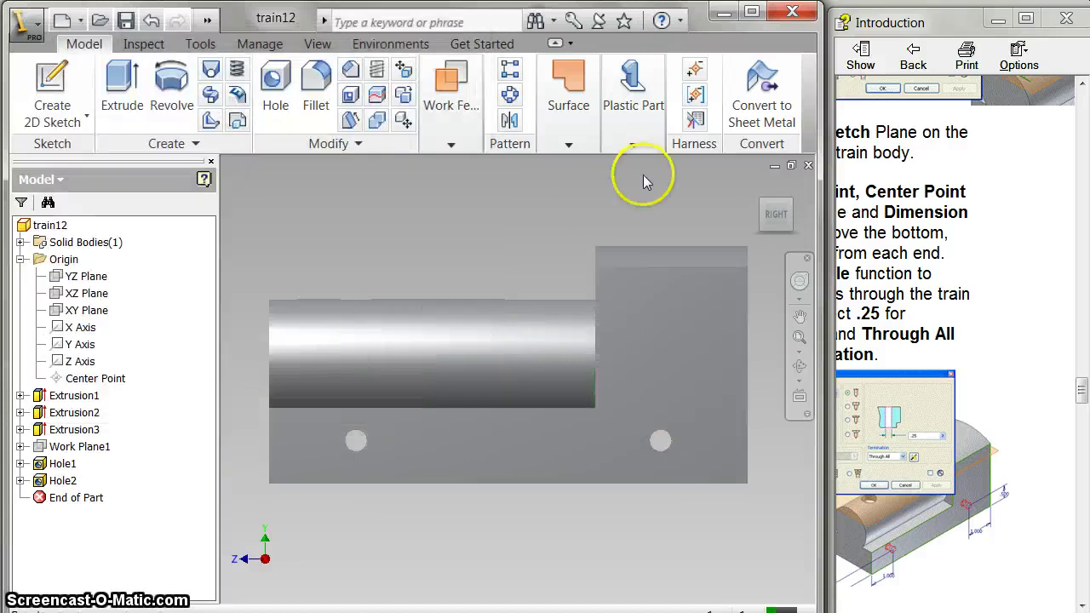
# - Orbit around and return to the isometric view of the part
pyautogui.click(755, 194)
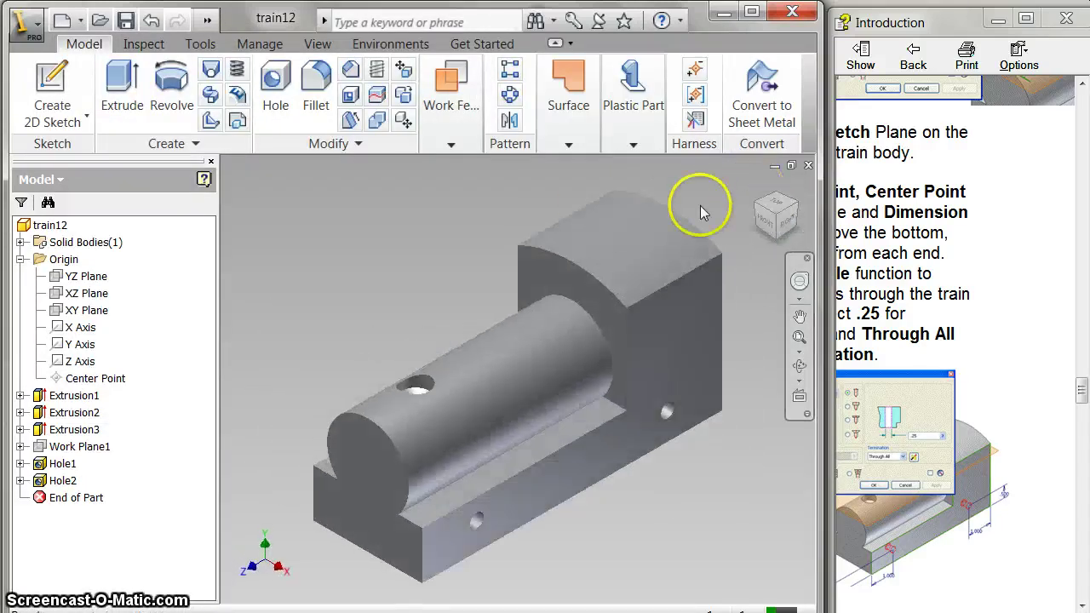
pyautogui.moveTo(765, 221)
pyautogui.mouseDown()
pyautogui.moveTo(243, 207)
pyautogui.moveTo(389, 219)
pyautogui.moveTo(231, 235)
pyautogui.mouseUp()
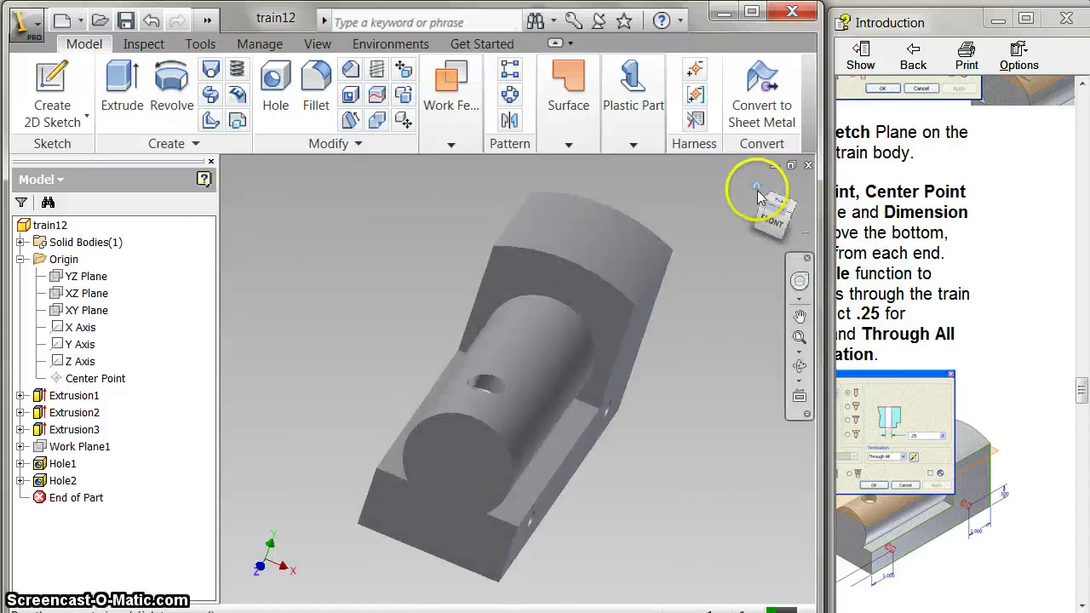
pyautogui.click(757, 194)
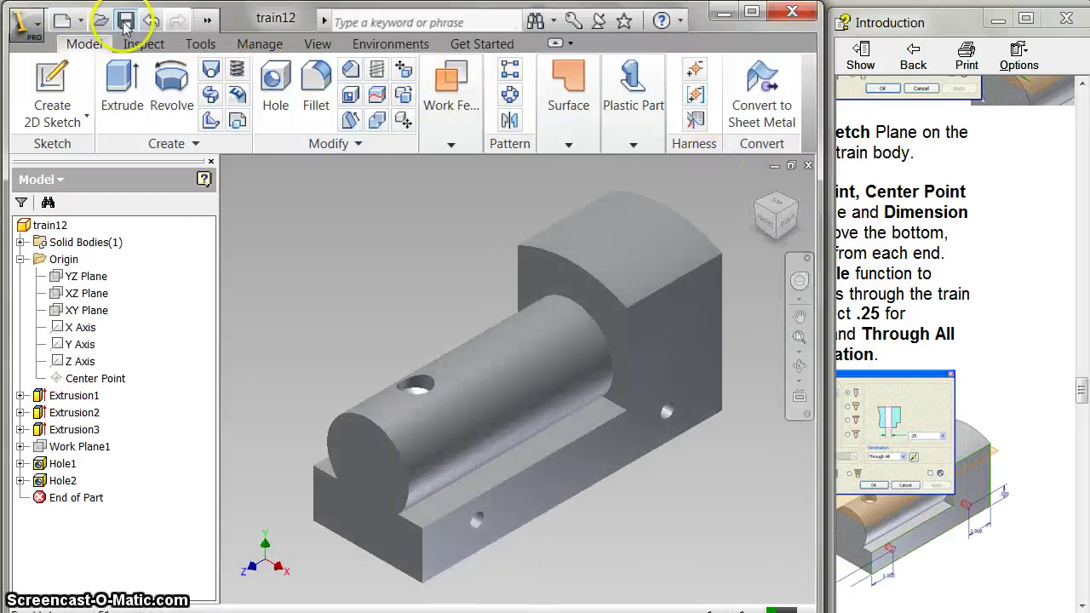
# - Start a sketch on the side face and draw a 1.000 diameter circle near its upper right
pyautogui.click(671, 324)
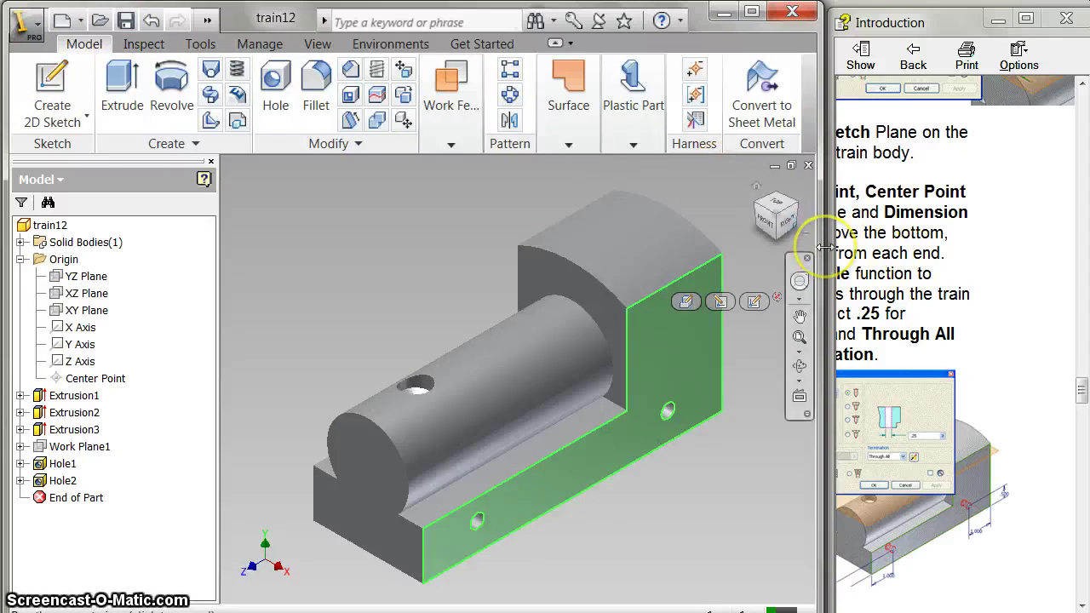
pyautogui.press('s')
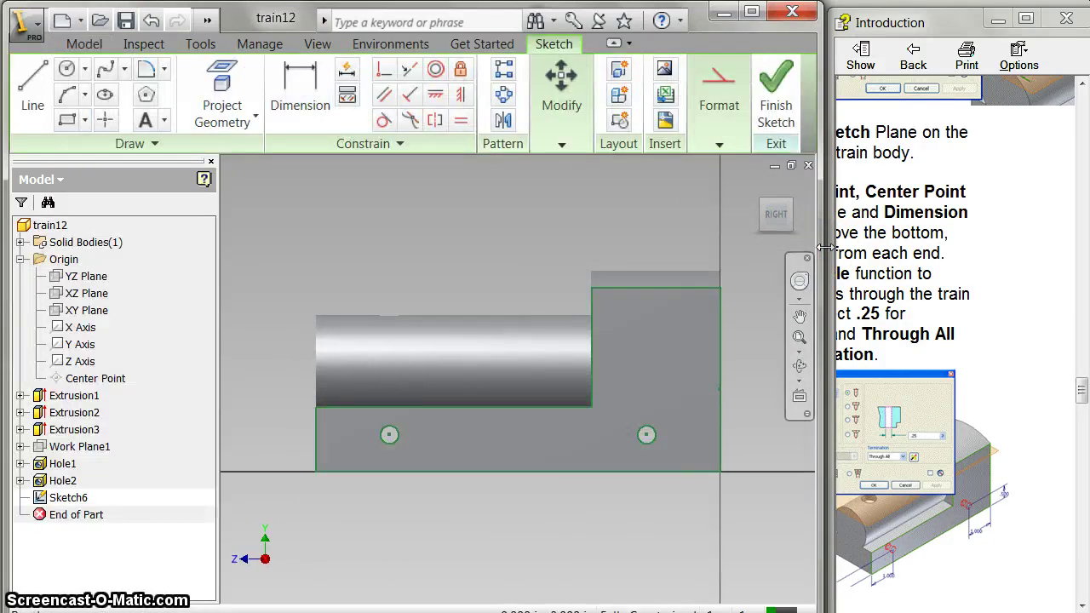
pyautogui.scroll(-3, 662, 358)
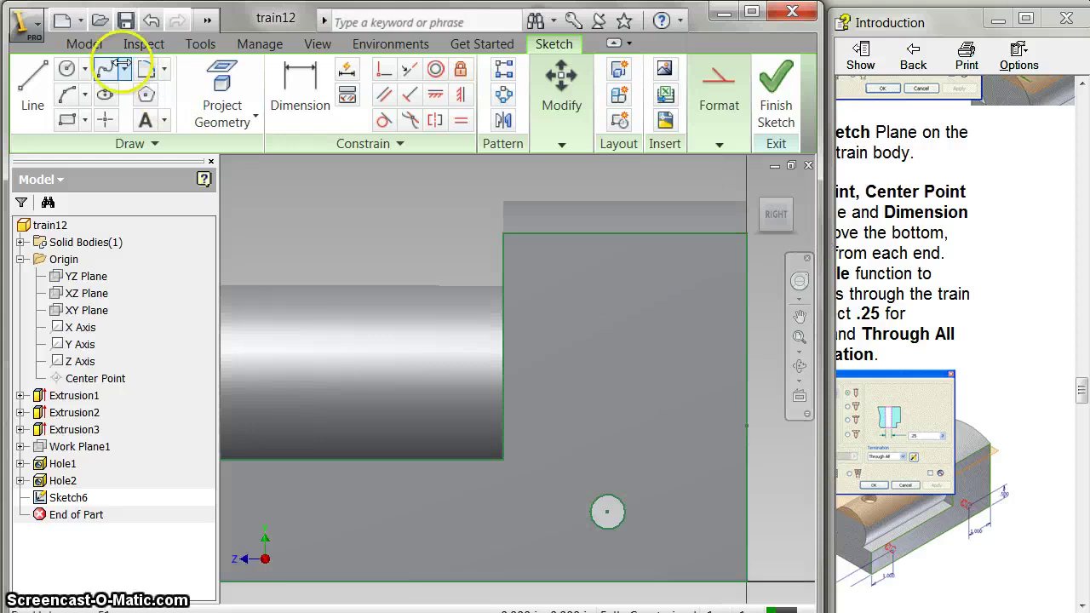
pyautogui.click(67, 69)
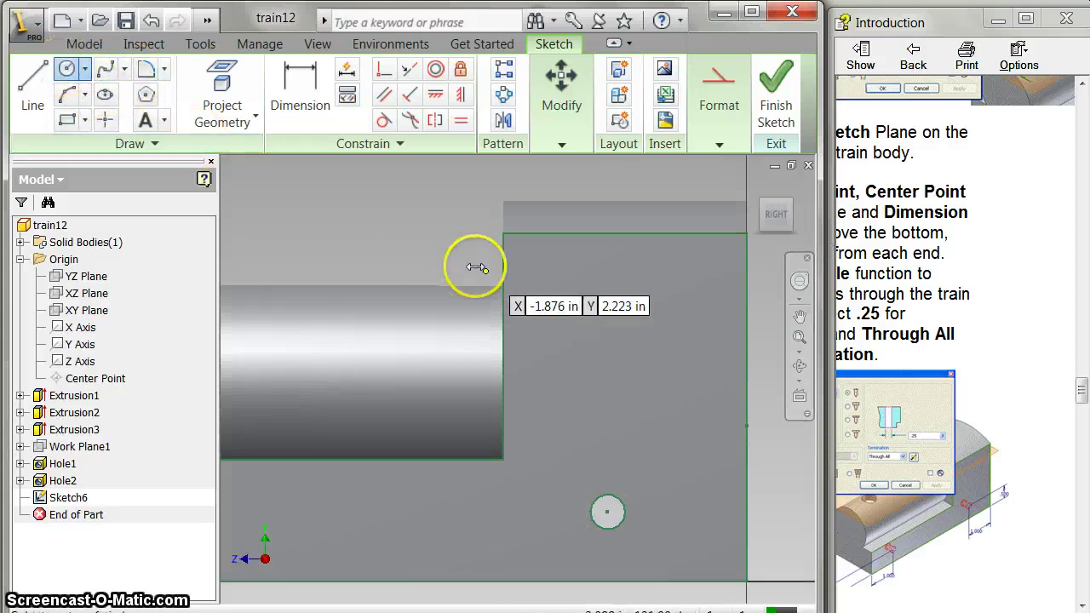
pyautogui.click(677, 327)
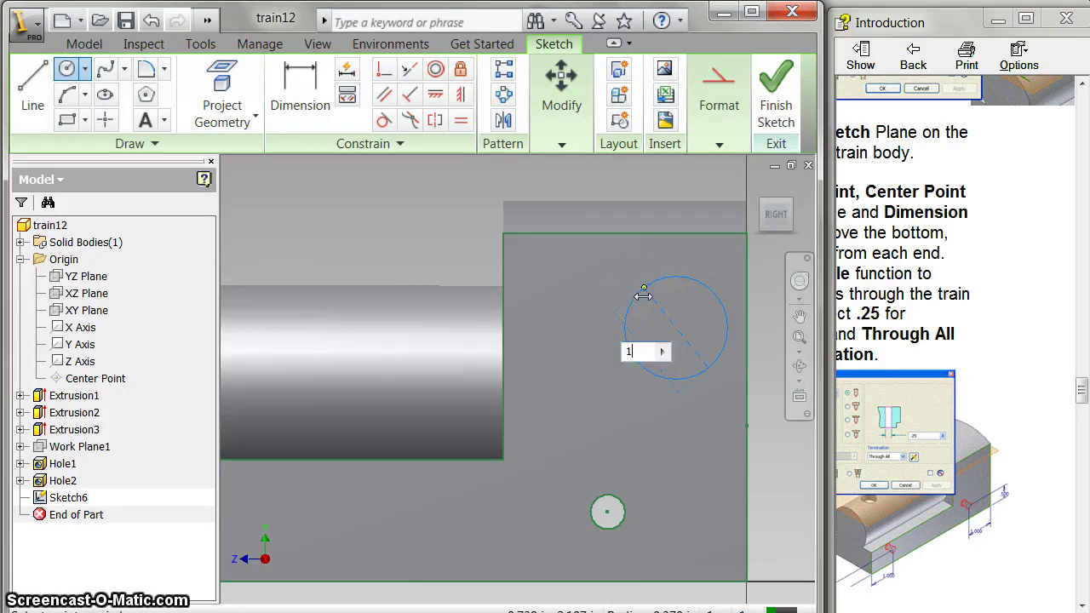
pyautogui.write('1')
pyautogui.press('Return')
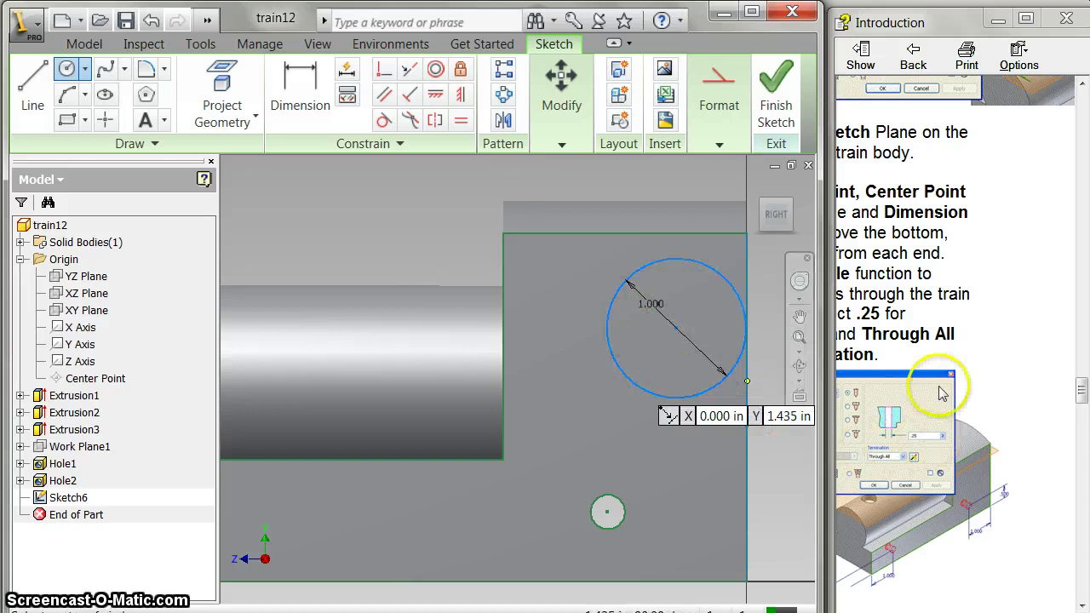
# - Dimension the circle at 1.000 diameter with its centre 1.750 above the bottom edge
pyautogui.click(931, 351)
pyautogui.scroll(-5, 932, 349)
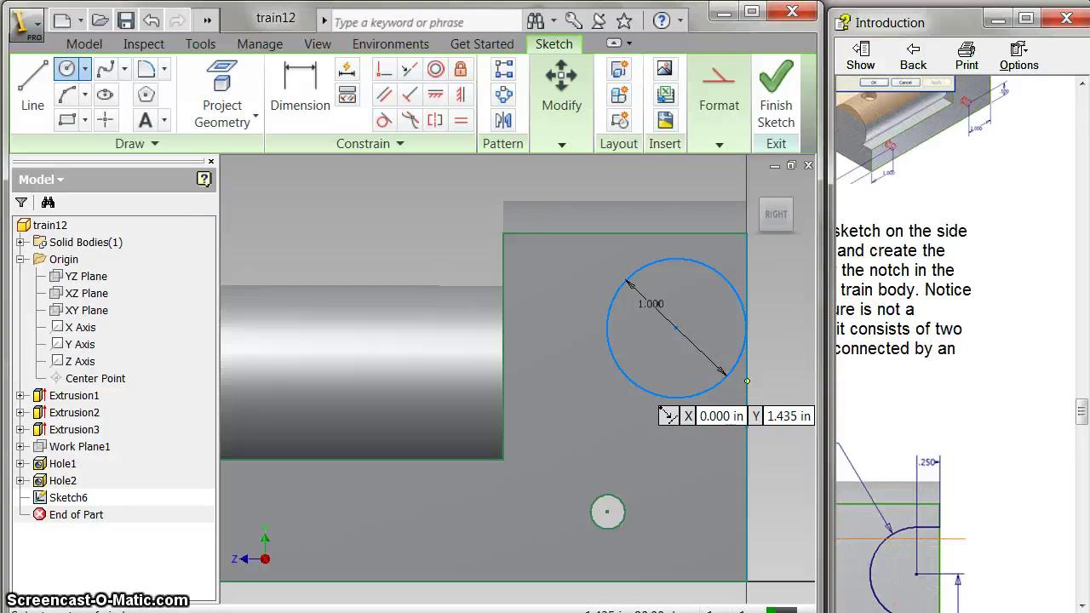
pyautogui.scroll(-3, 907, 603)
pyautogui.scroll(-3, 898, 562)
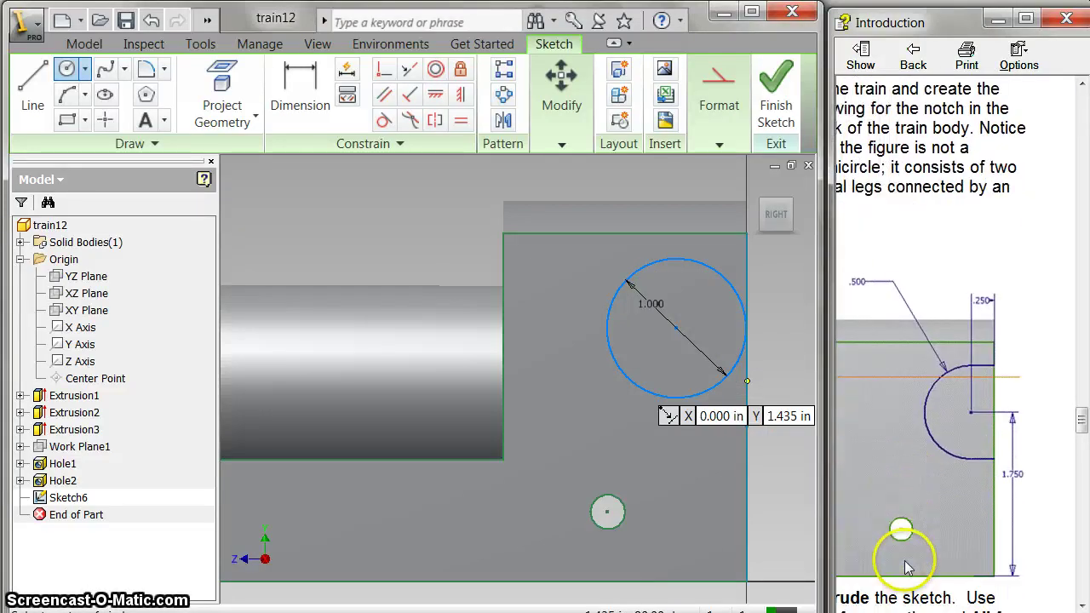
pyautogui.click(826, 385)
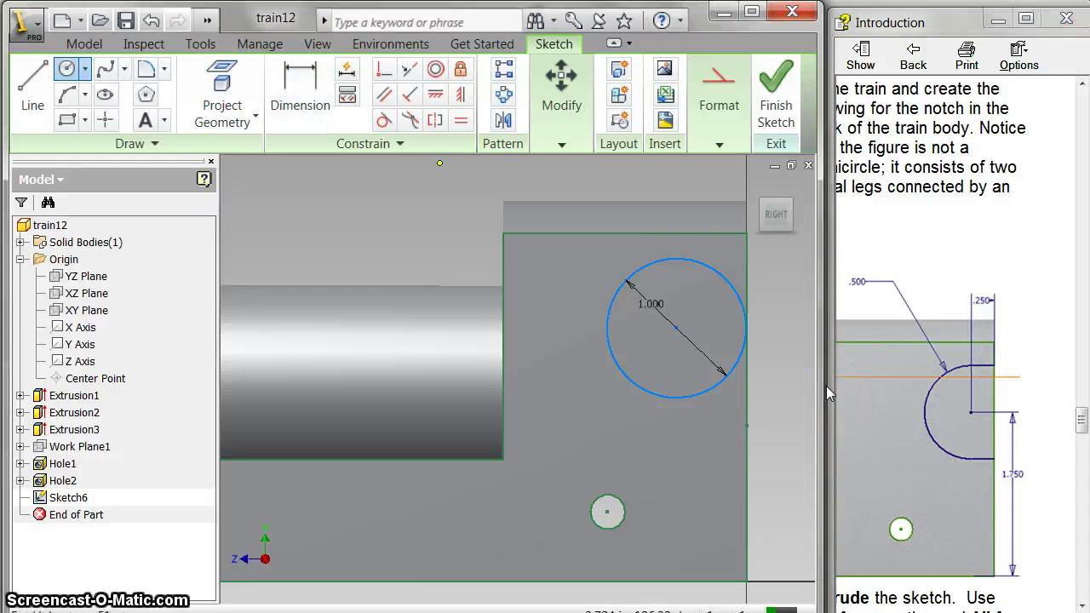
pyautogui.press('d')
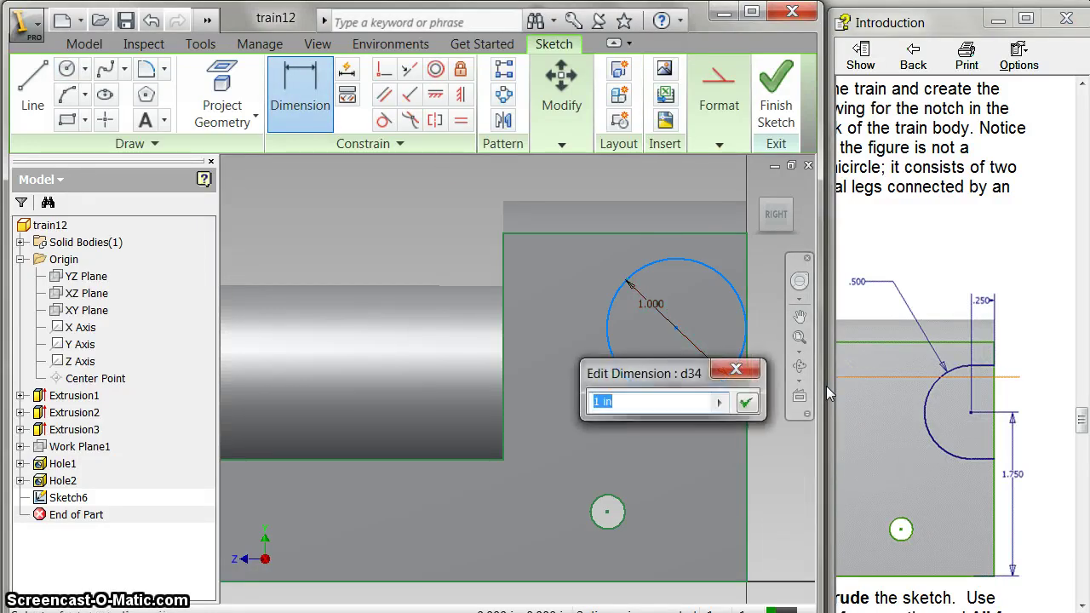
pyautogui.click(746, 402)
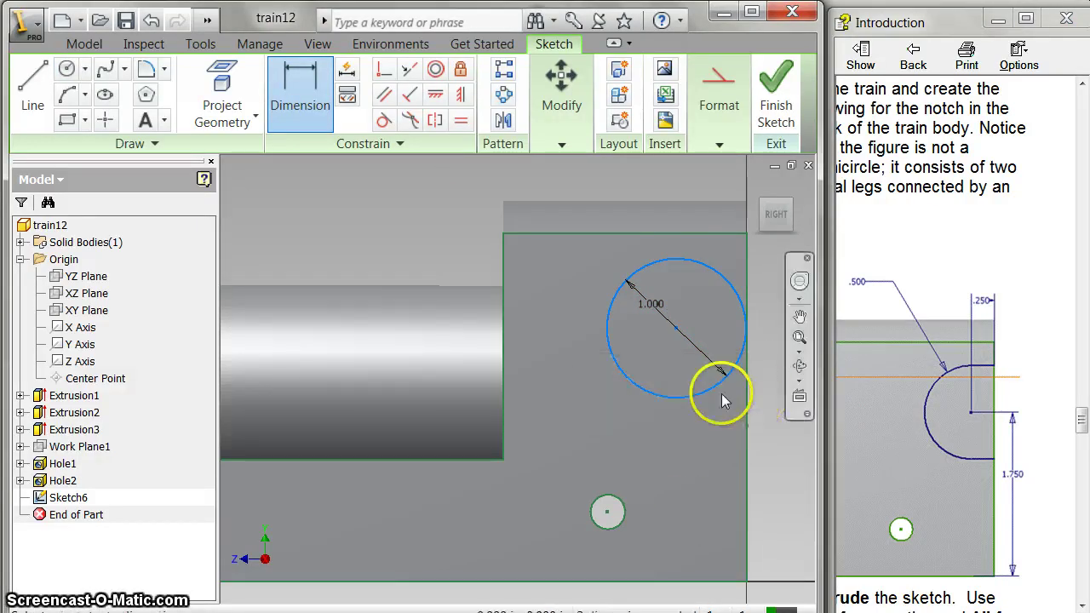
pyautogui.click(699, 582)
pyautogui.click(673, 341)
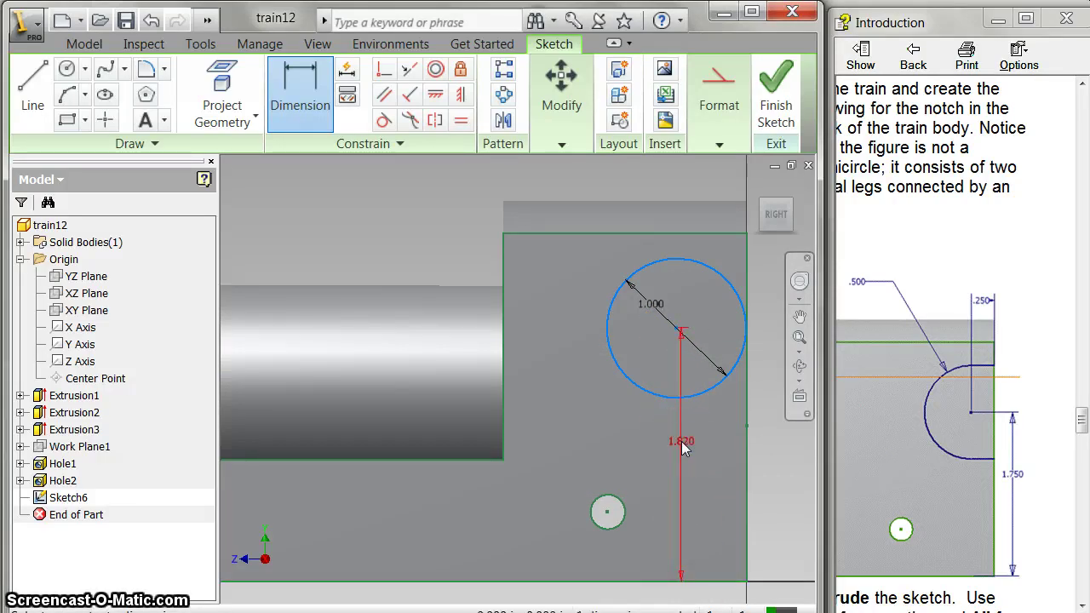
pyautogui.click(681, 447)
pyautogui.write('1')
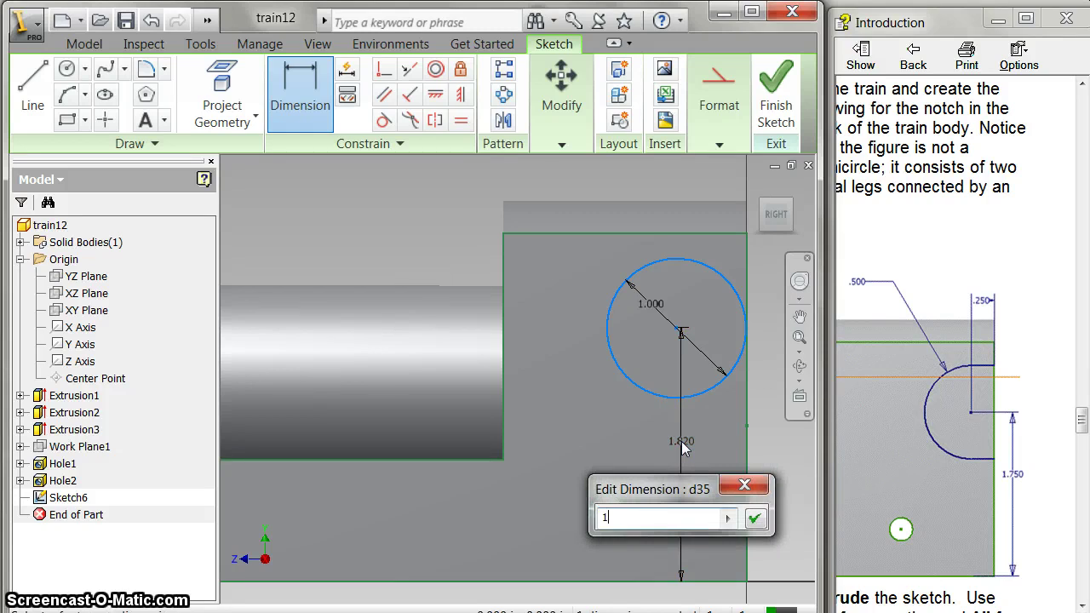
pyautogui.write('.75')
pyautogui.press('Return')
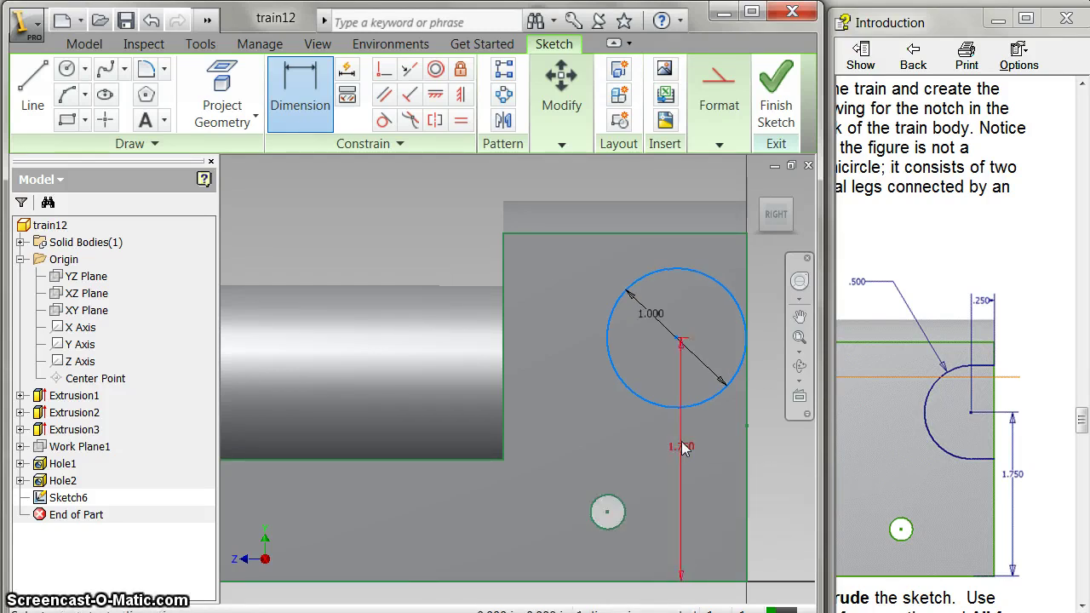
# - Dimension the circle centre .25 from the body's right edge
pyautogui.click(677, 342)
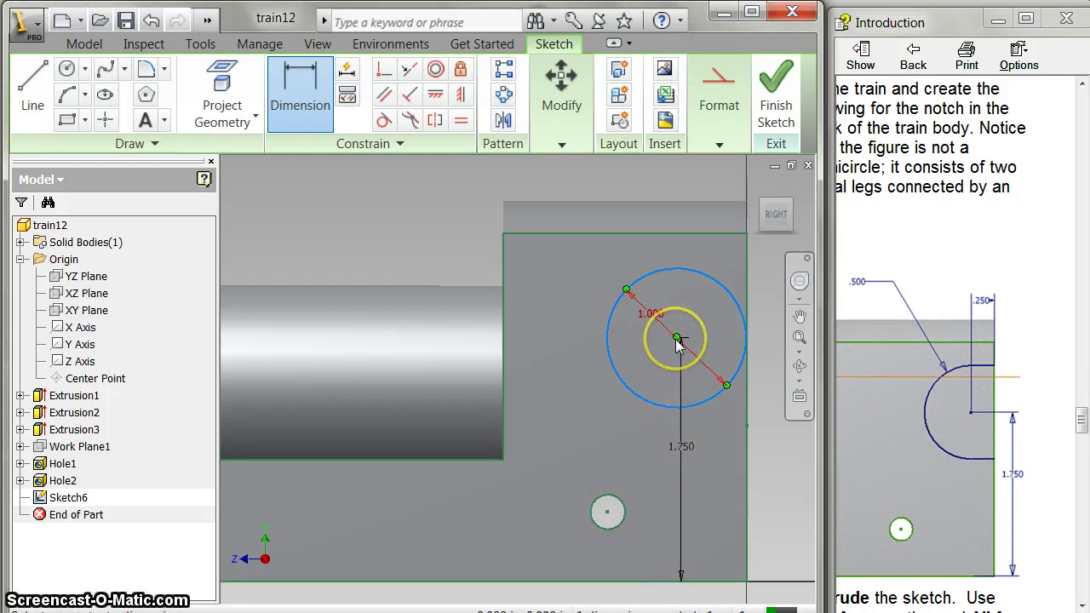
pyautogui.click(746, 287)
pyautogui.click(698, 317)
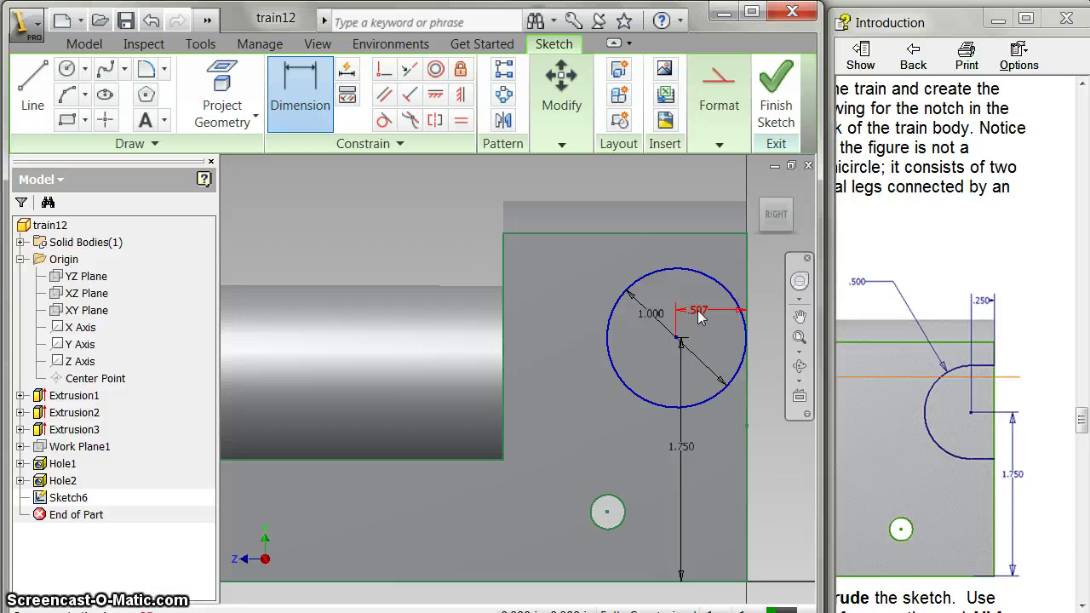
pyautogui.click(699, 312)
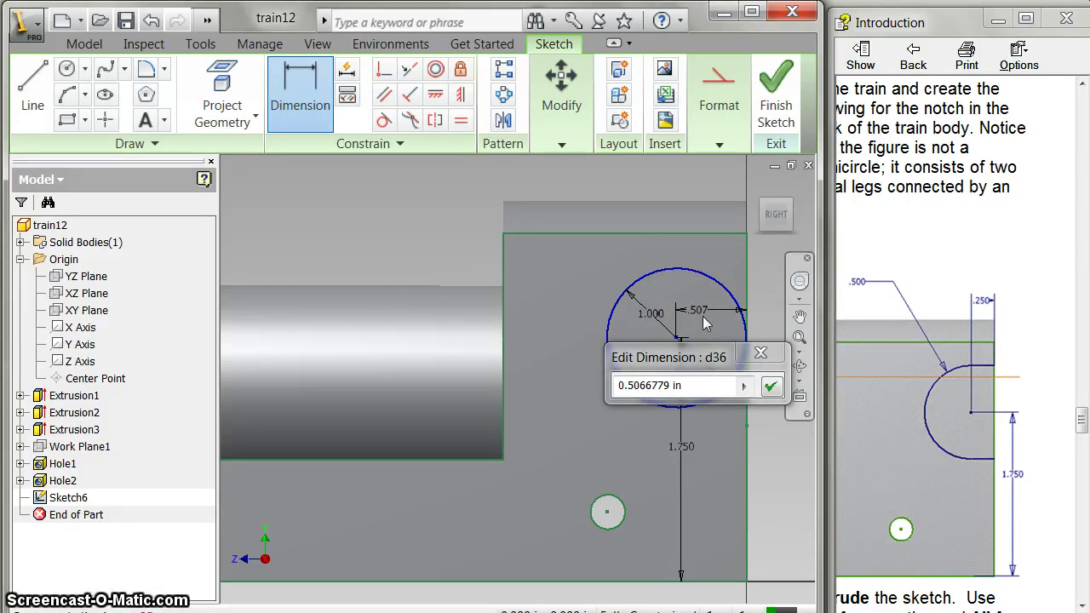
pyautogui.moveTo(706, 385); pyautogui.dragTo(607, 397)
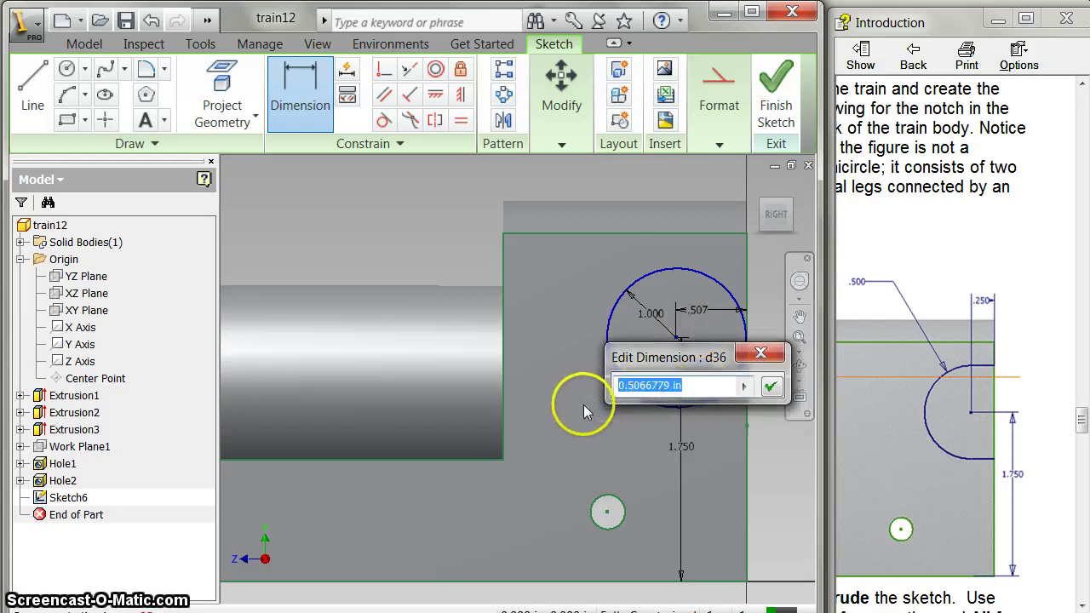
pyautogui.write('.25')
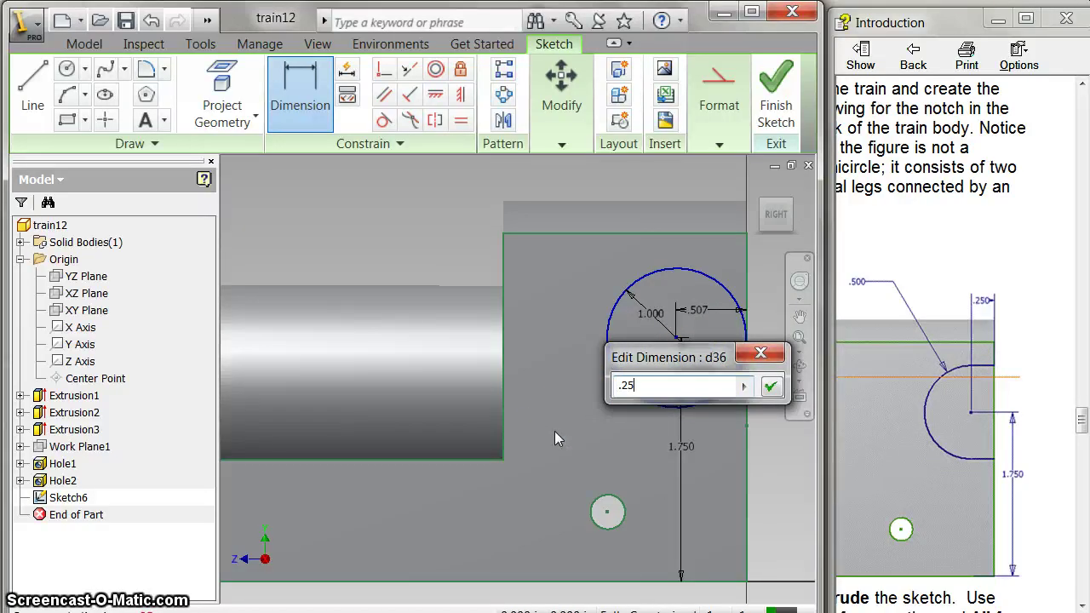
pyautogui.press('Return')
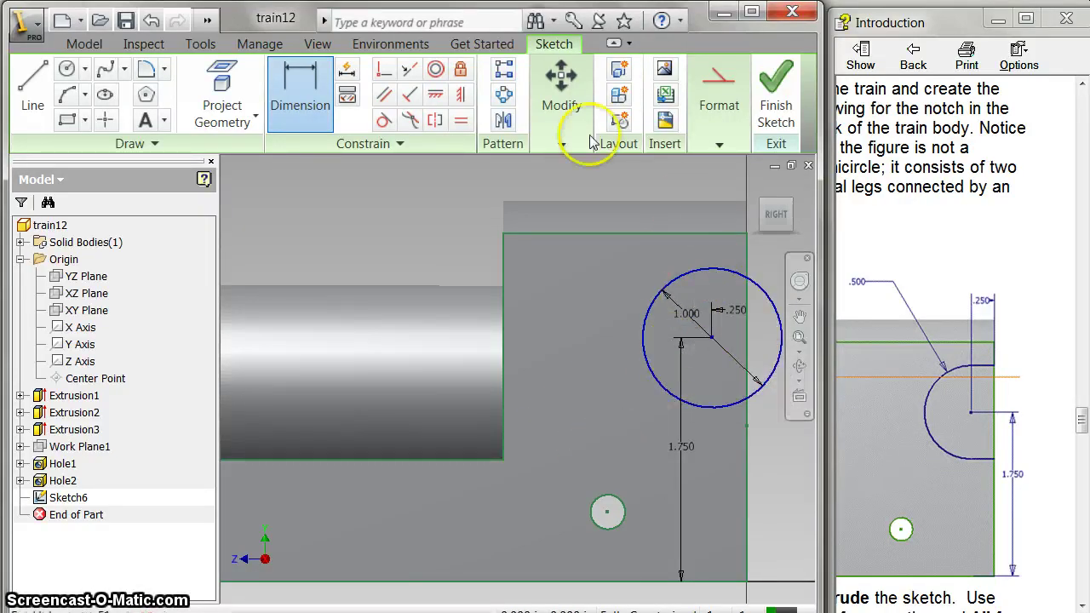
# - Draw horizontal lines from the circle's top and bottom out to the body's right edge
pyautogui.click(33, 89)
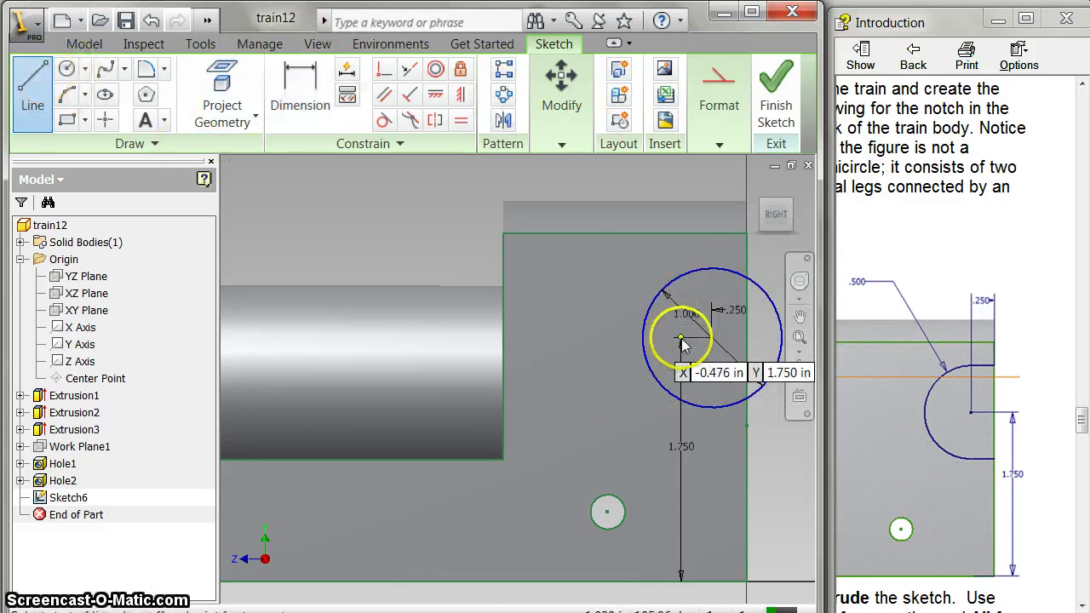
pyautogui.click(712, 270)
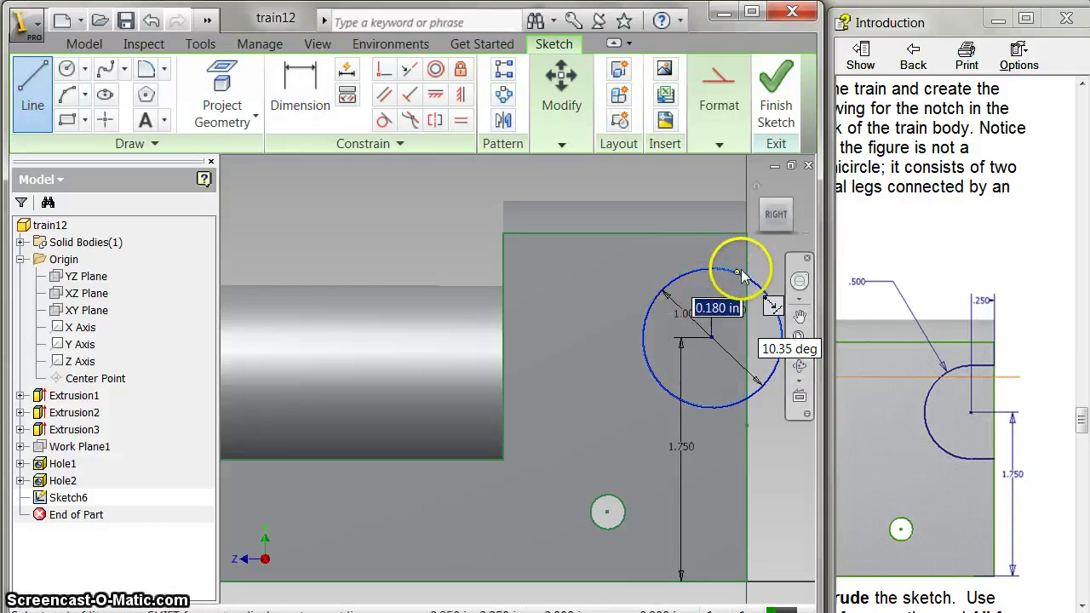
pyautogui.doubleClick(747, 270)
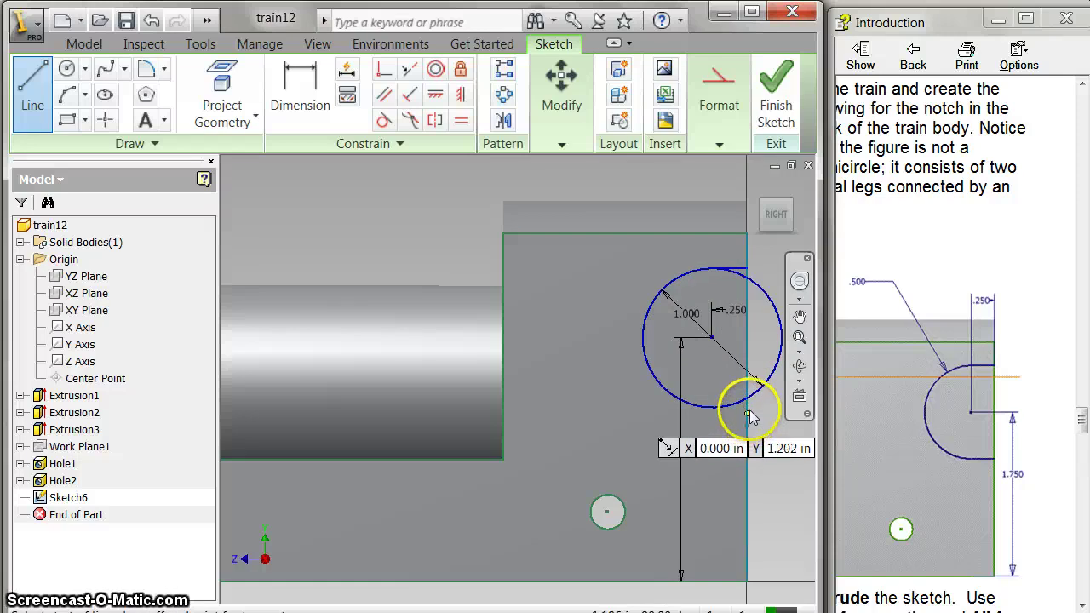
pyautogui.click(747, 408)
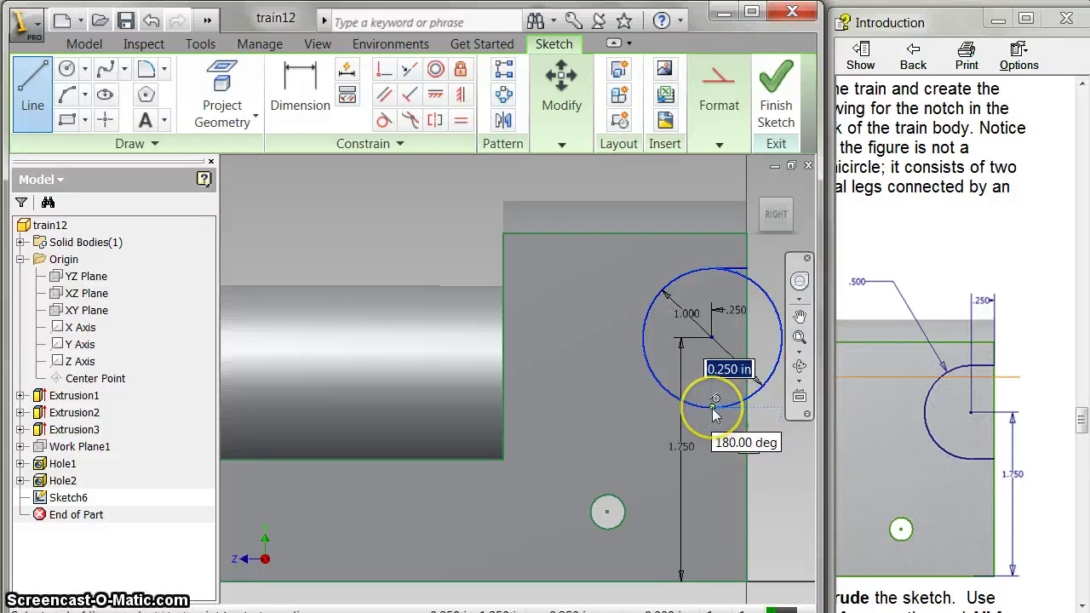
pyautogui.doubleClick(714, 408)
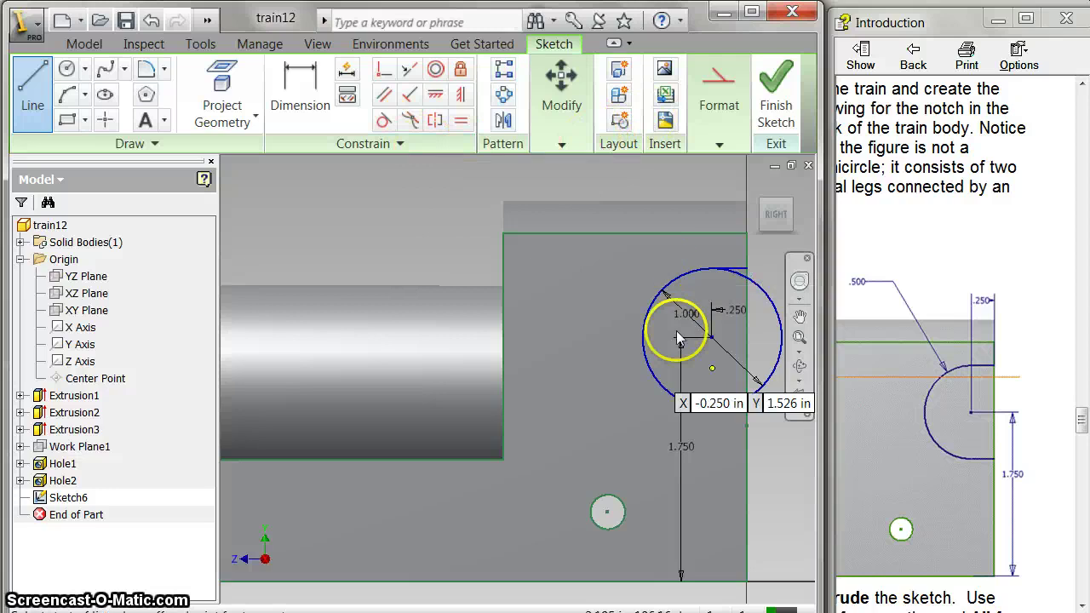
pyautogui.click(719, 143)
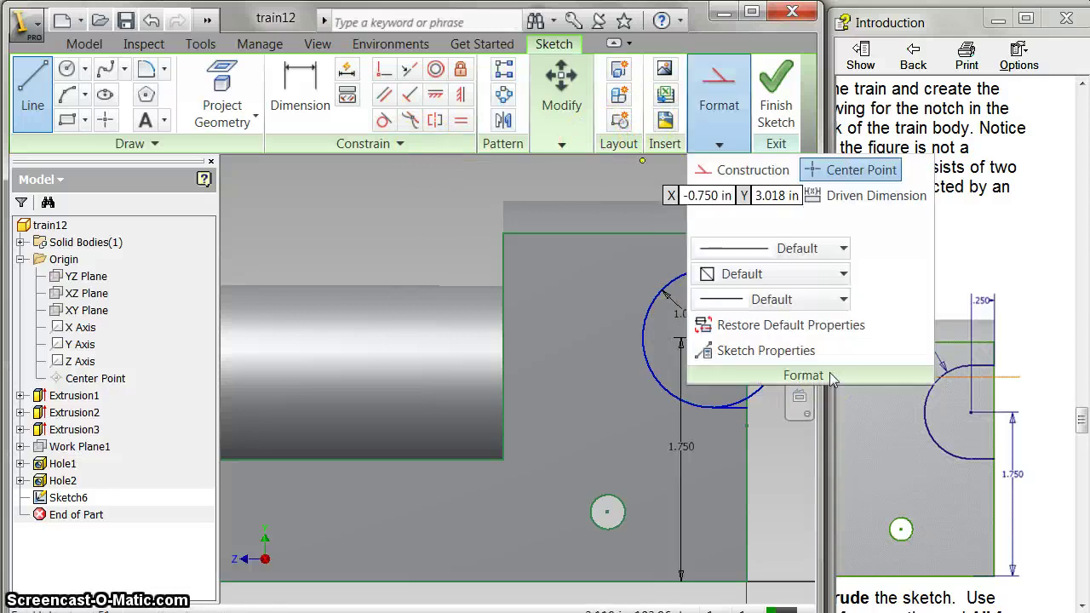
# - Finish the sketch and extrude the circle profile as a Cut with All extents
pyautogui.hotkey('ctrl', 'Return')
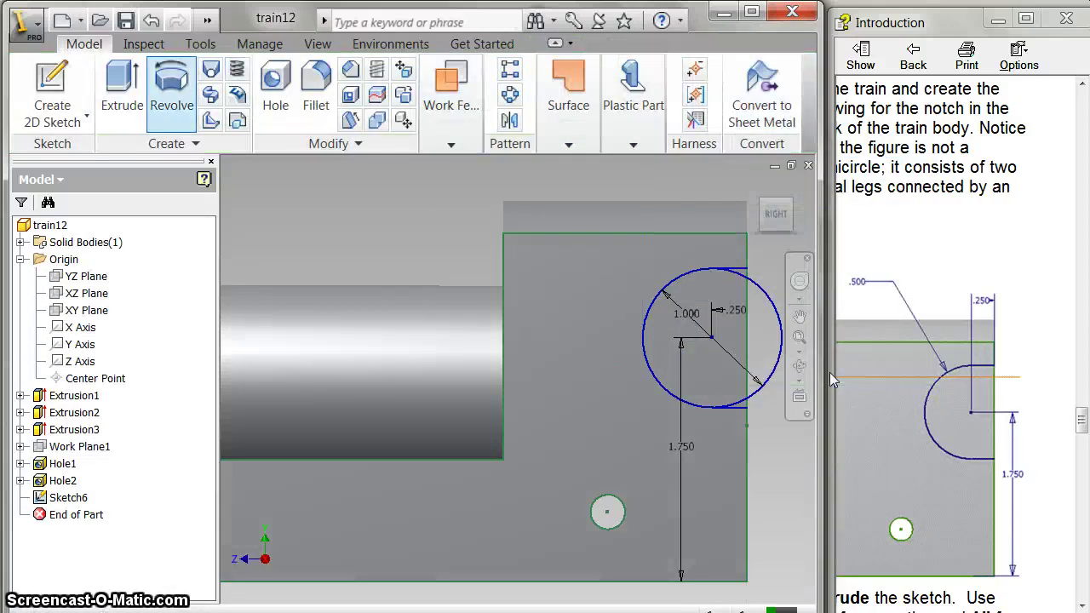
pyautogui.press('e')
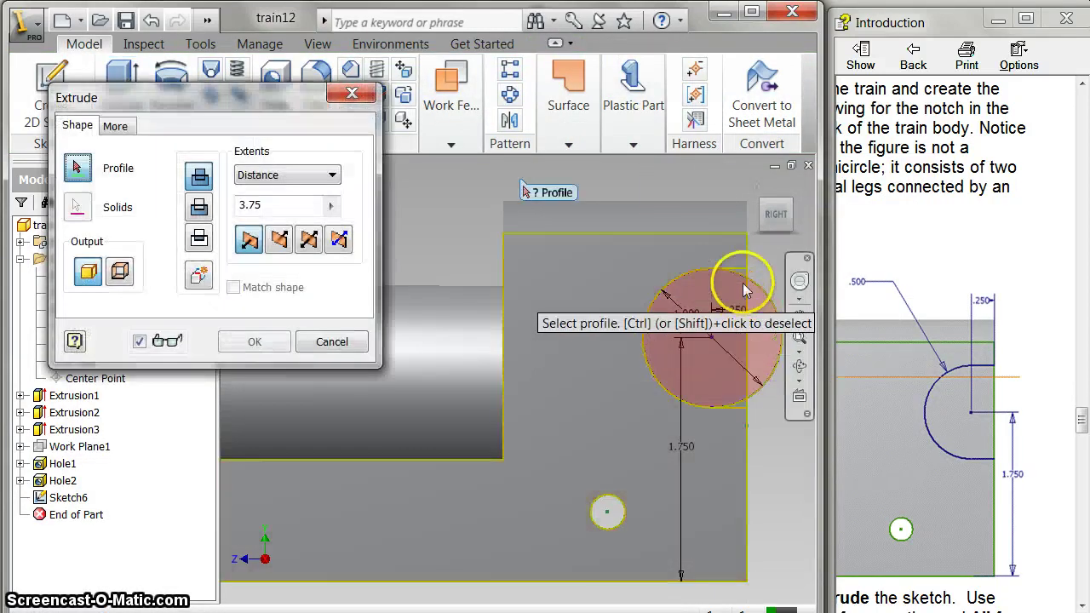
pyautogui.click(723, 309)
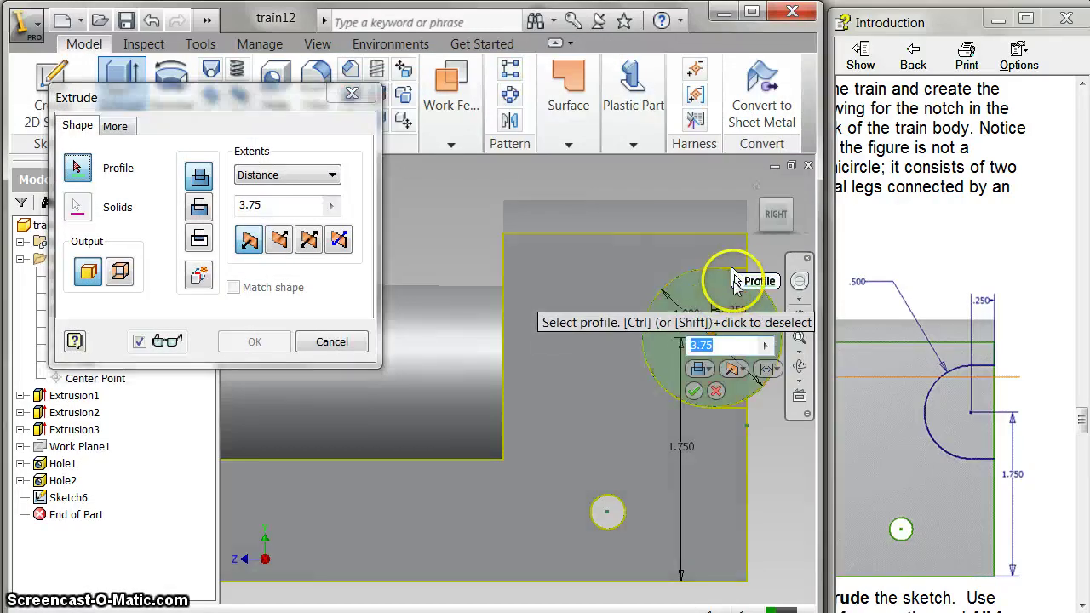
pyautogui.scroll(-5, 738, 281)
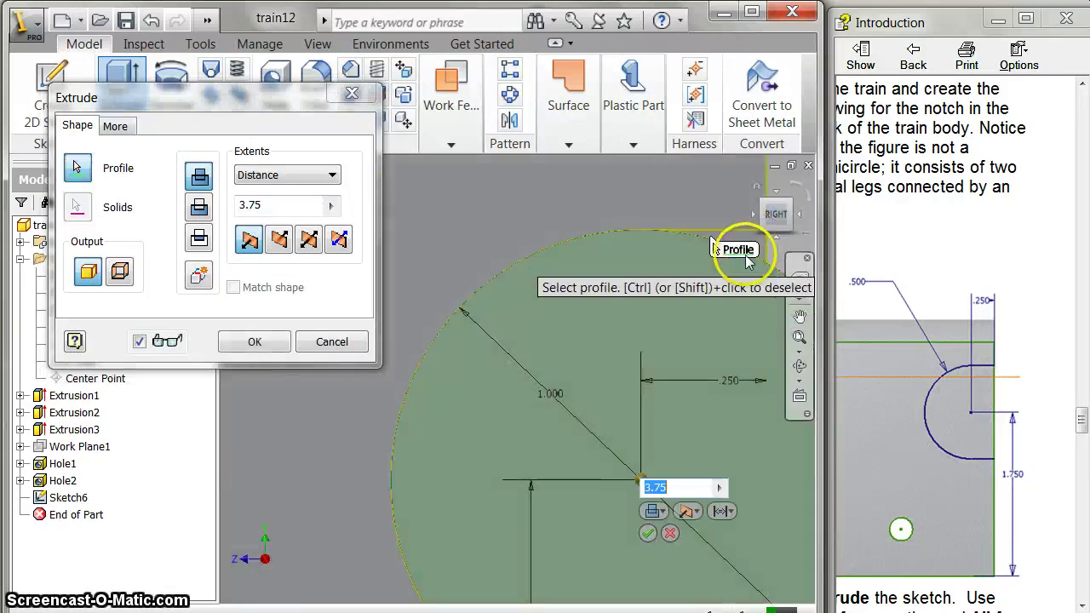
pyautogui.scroll(5, 692, 319)
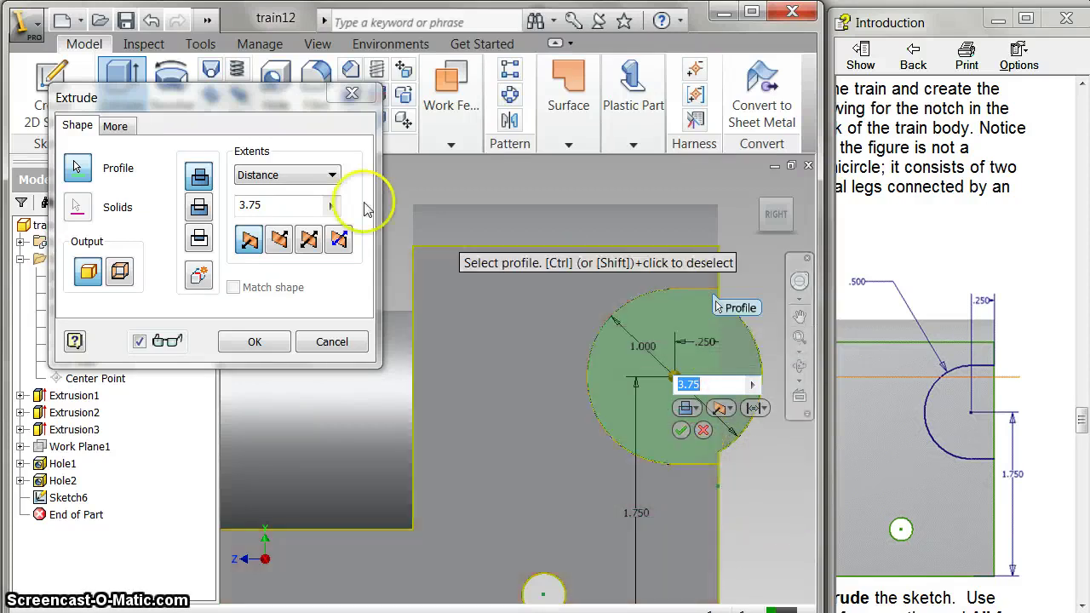
pyautogui.click(199, 207)
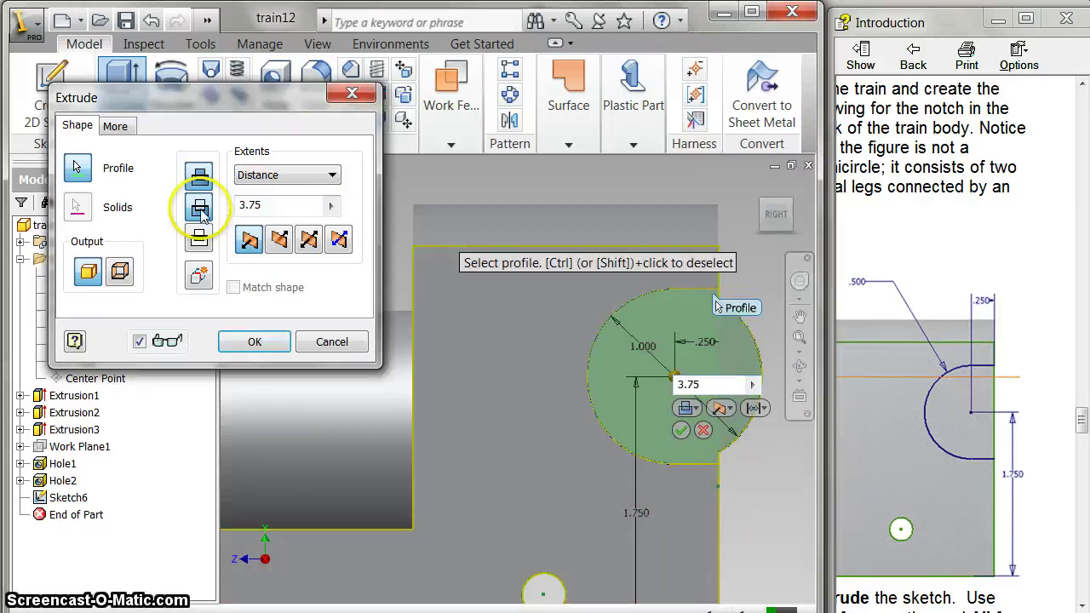
pyautogui.click(323, 176)
pyautogui.click(298, 245)
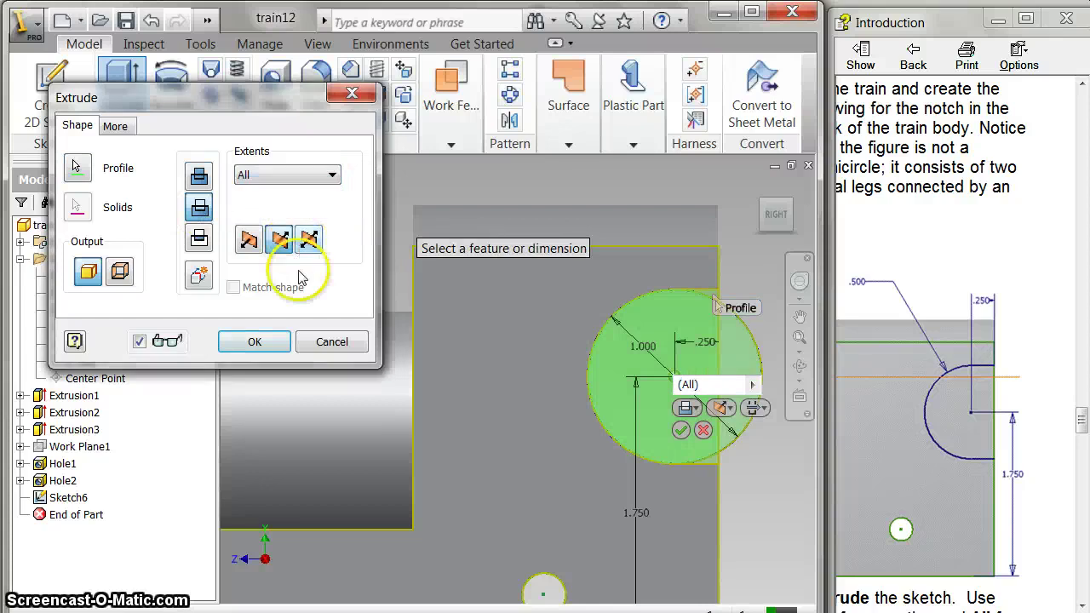
pyautogui.click(255, 342)
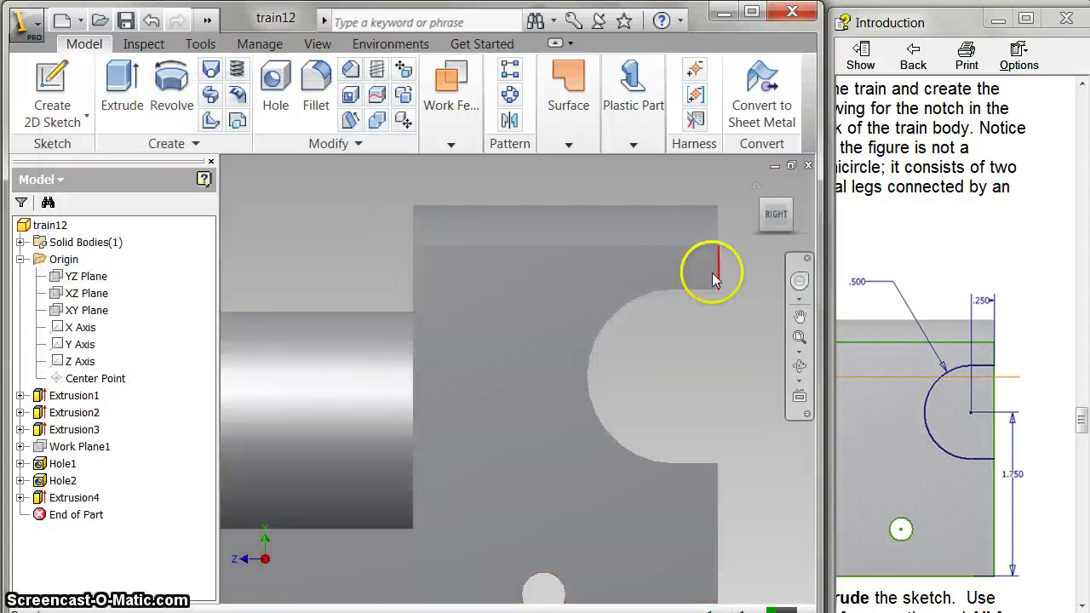
# - Return to the home view, open Fillet and select its Radius value for editing
pyautogui.click(757, 186)
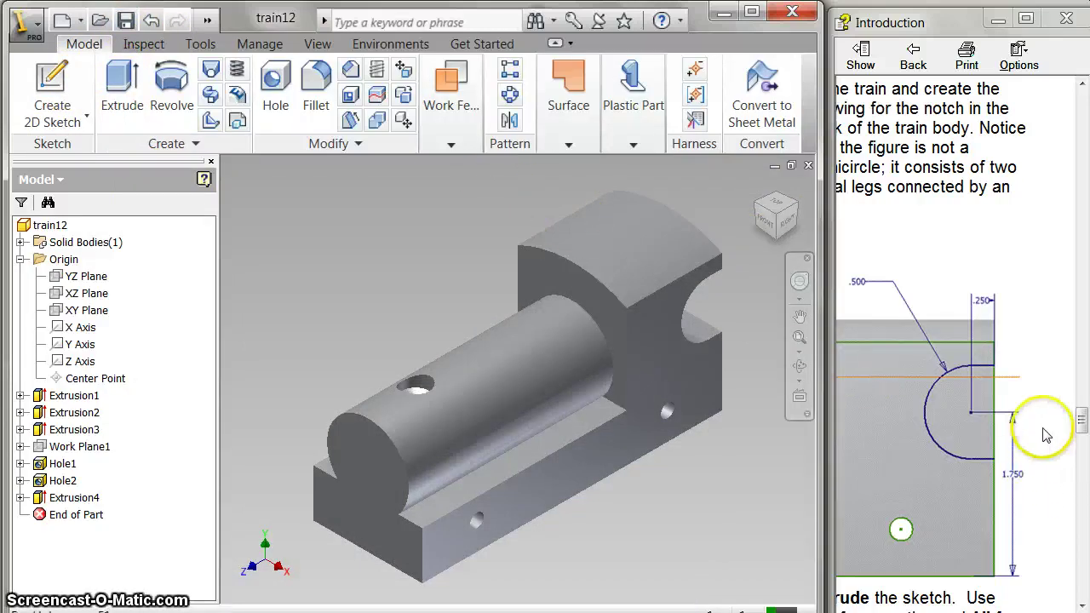
pyautogui.scroll(-5, 1035, 433)
pyautogui.scroll(-2, 1034, 432)
pyautogui.scroll(-9, 950, 428)
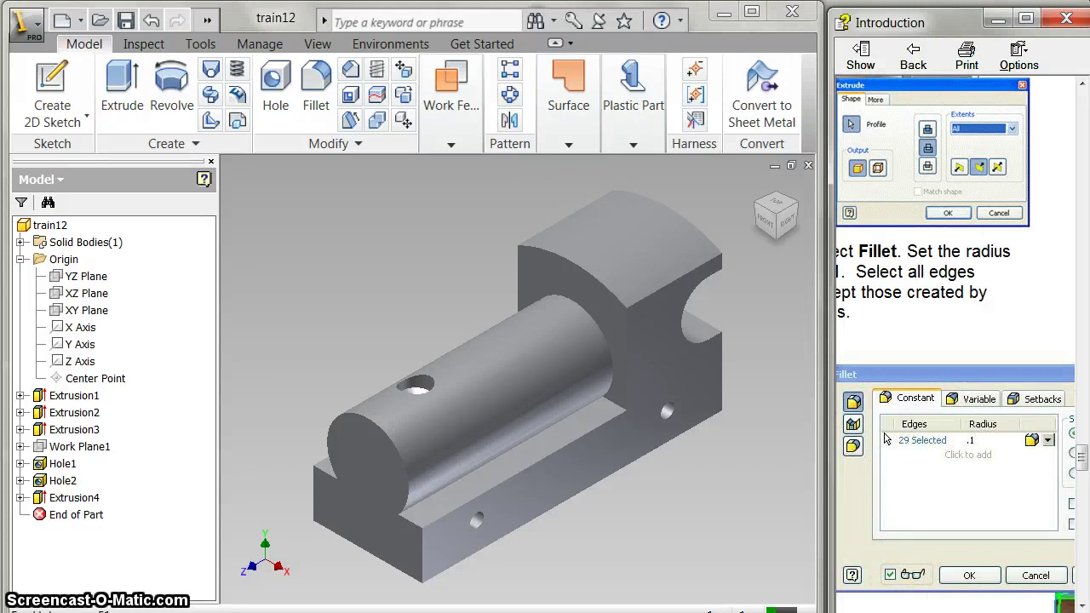
pyautogui.click(843, 596)
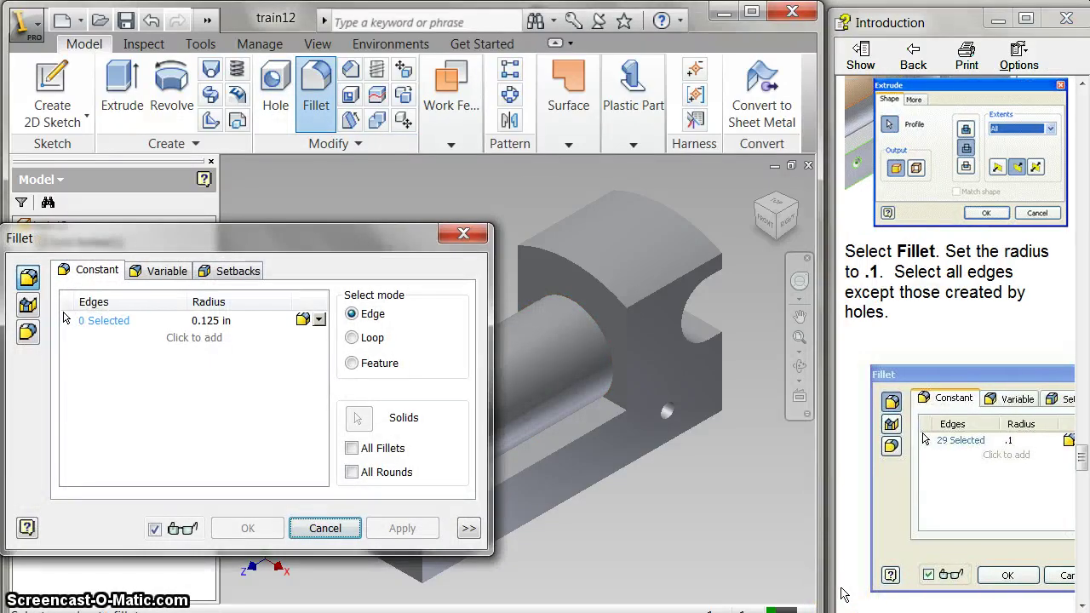
pyautogui.click(198, 328)
# - Set the fillet radius to .1 and pick the groove, bottom front, back arc and notch edges
pyautogui.press('BackSpace')
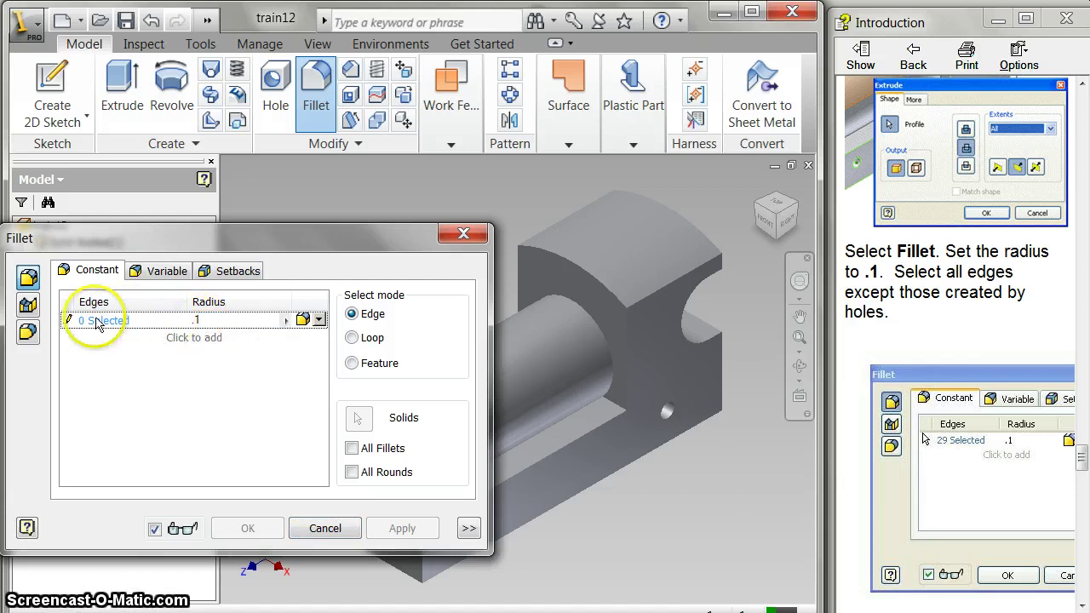
pyautogui.moveTo(182, 242); pyautogui.dragTo(177, 15)
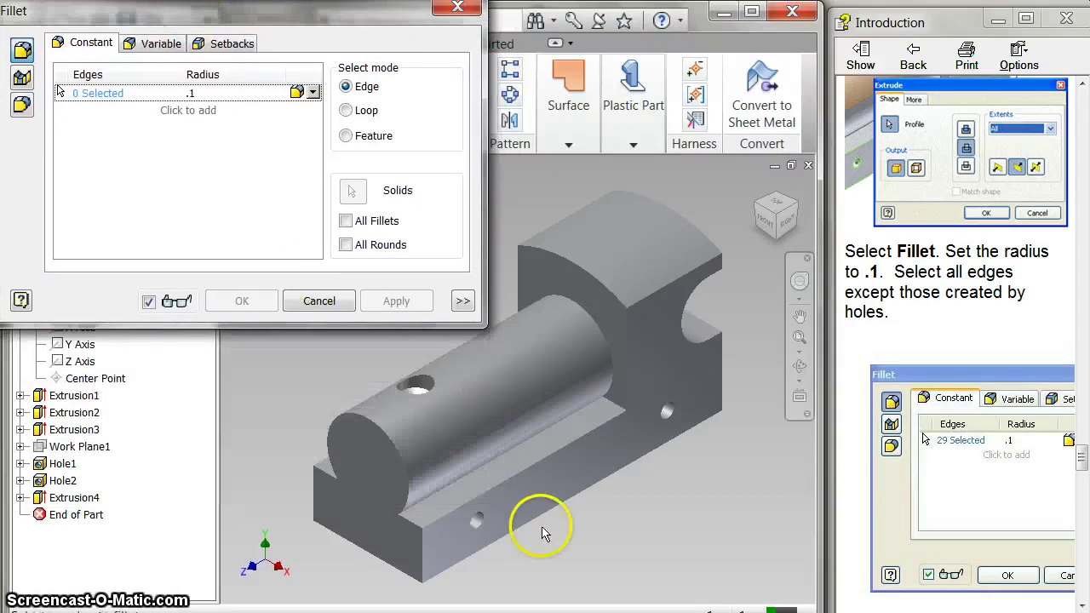
pyautogui.click(527, 451)
pyautogui.click(521, 451)
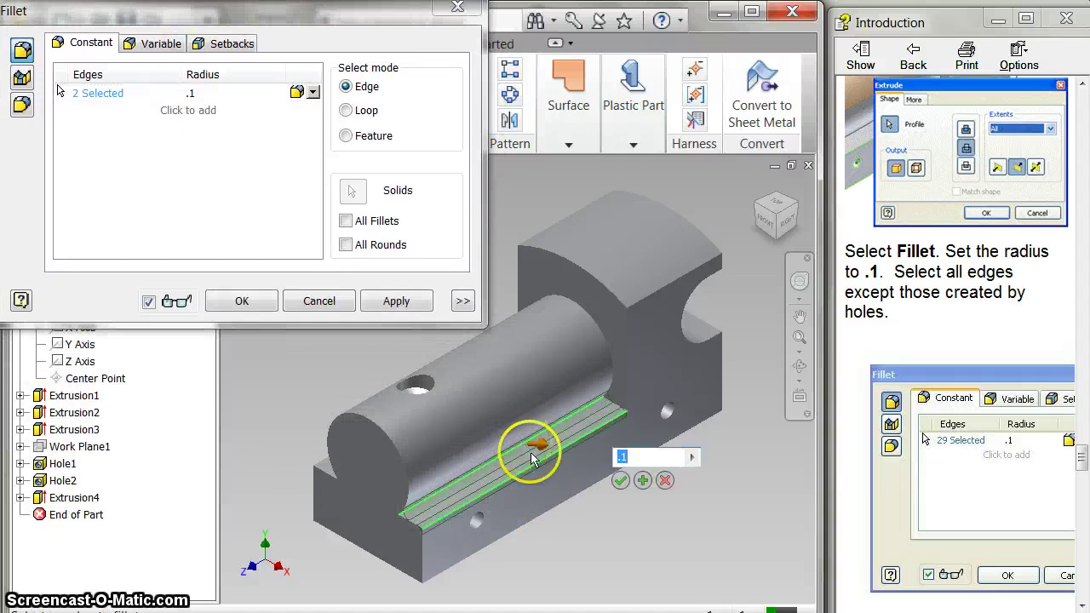
pyautogui.click(564, 507)
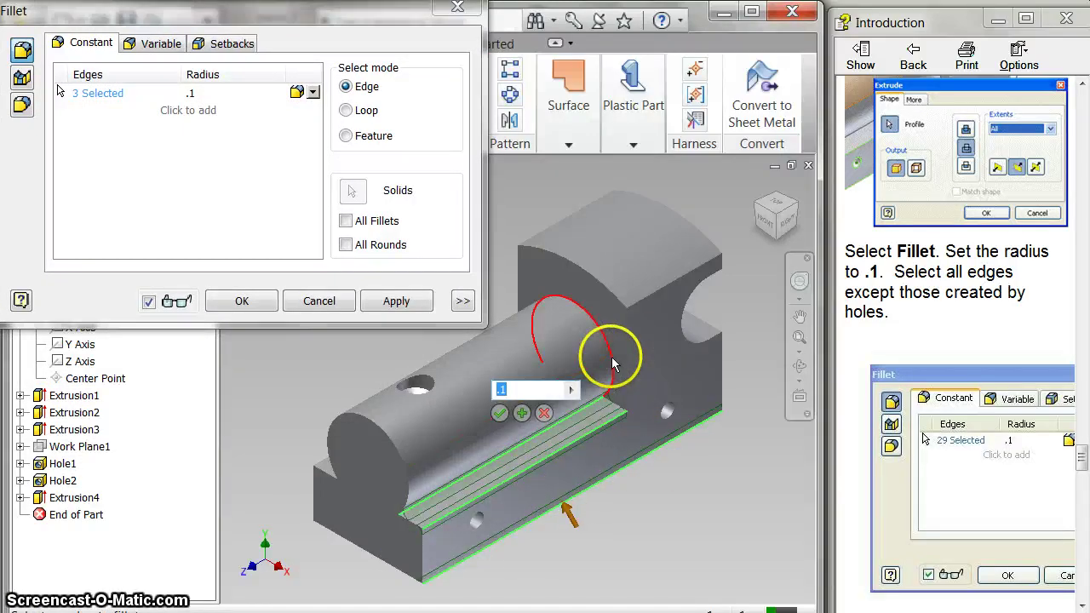
pyautogui.click(613, 362)
pyautogui.click(691, 326)
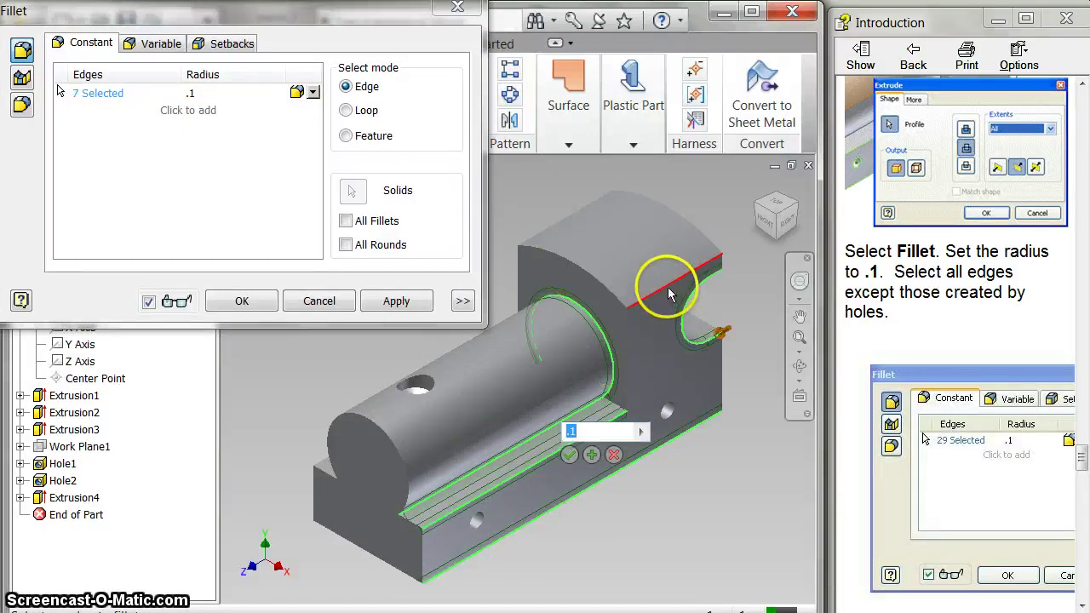
# - Add the top, top back arc, right vertical, notch, front vertical and front arc edges
pyautogui.click(668, 294)
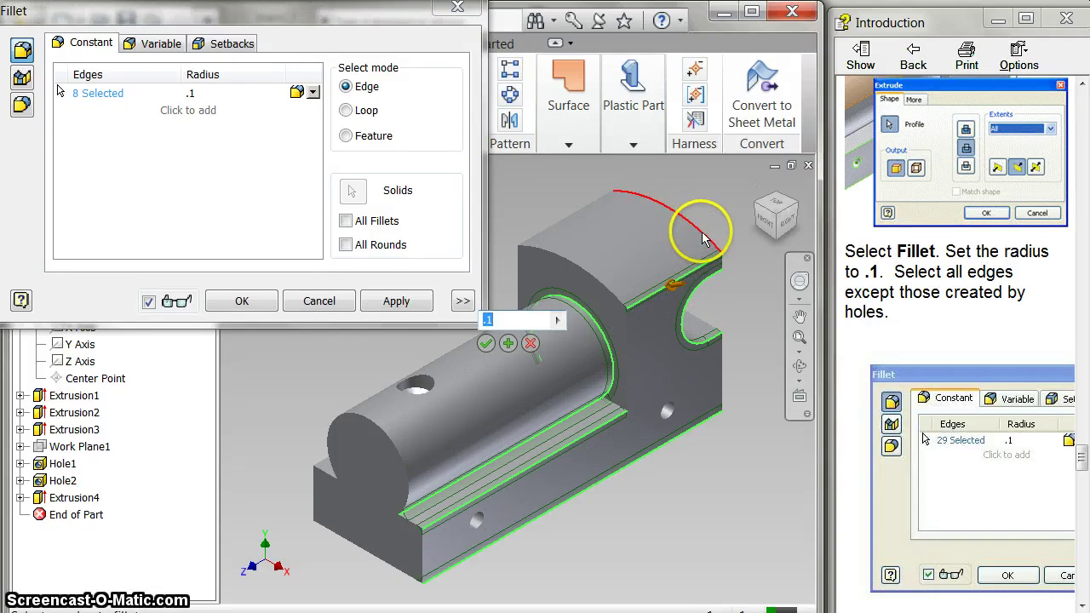
pyautogui.click(706, 233)
pyautogui.click(722, 382)
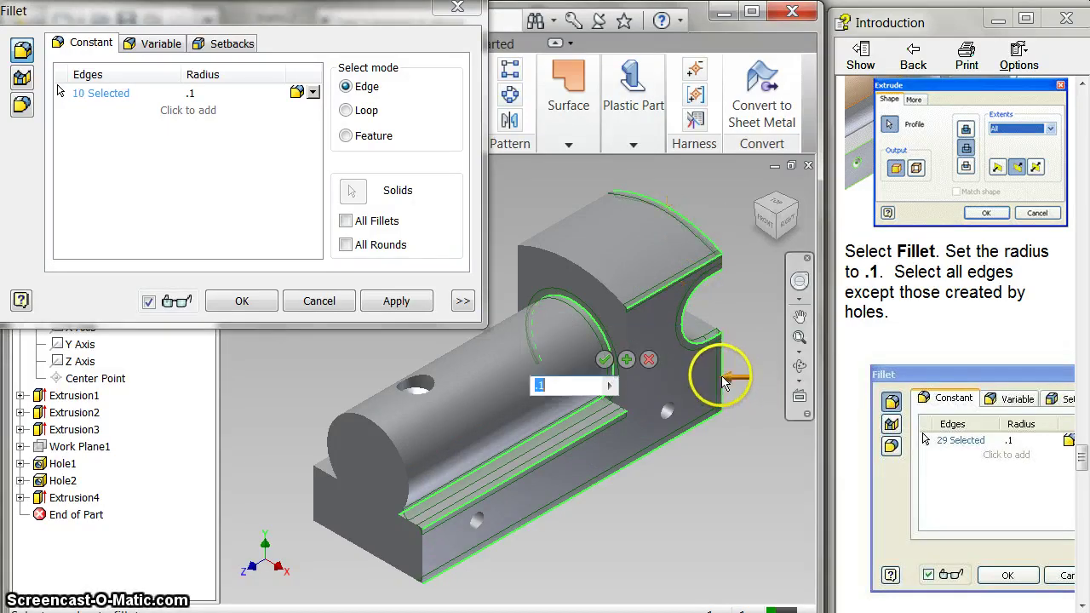
pyautogui.click(709, 317)
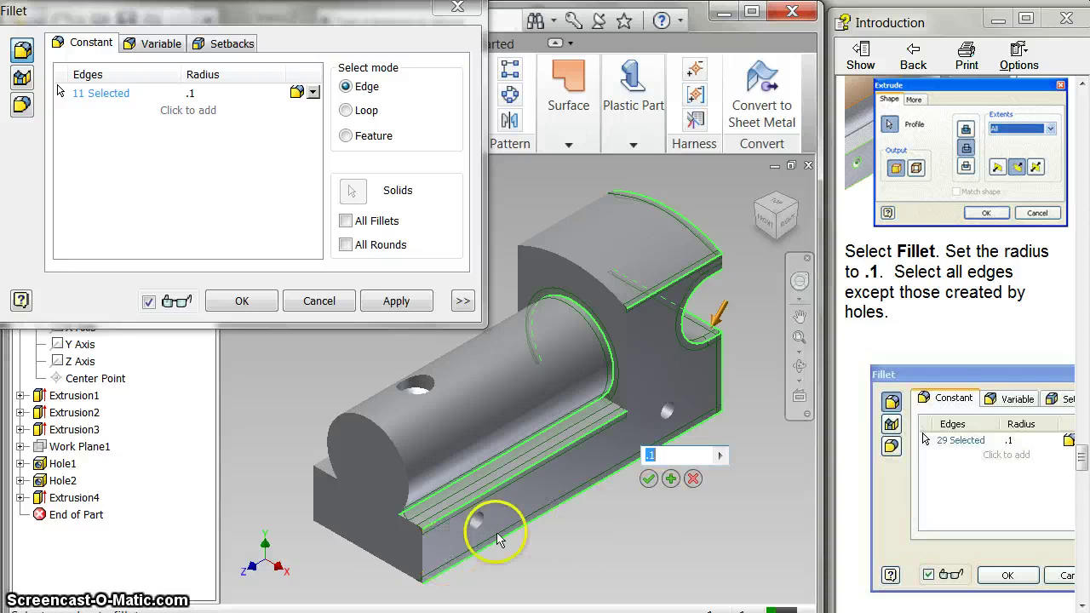
pyautogui.click(424, 558)
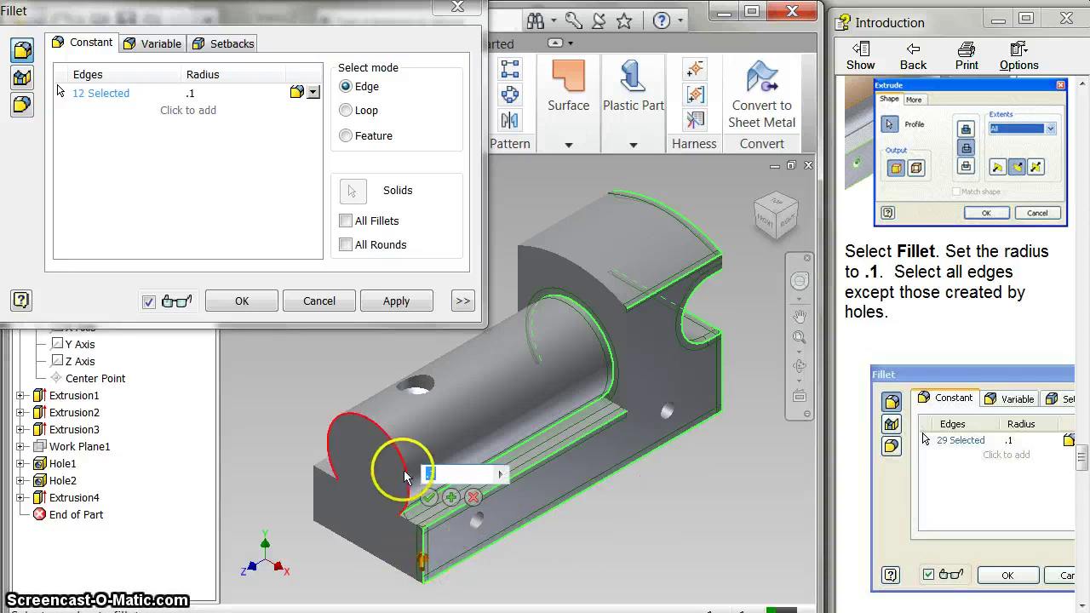
pyautogui.click(405, 476)
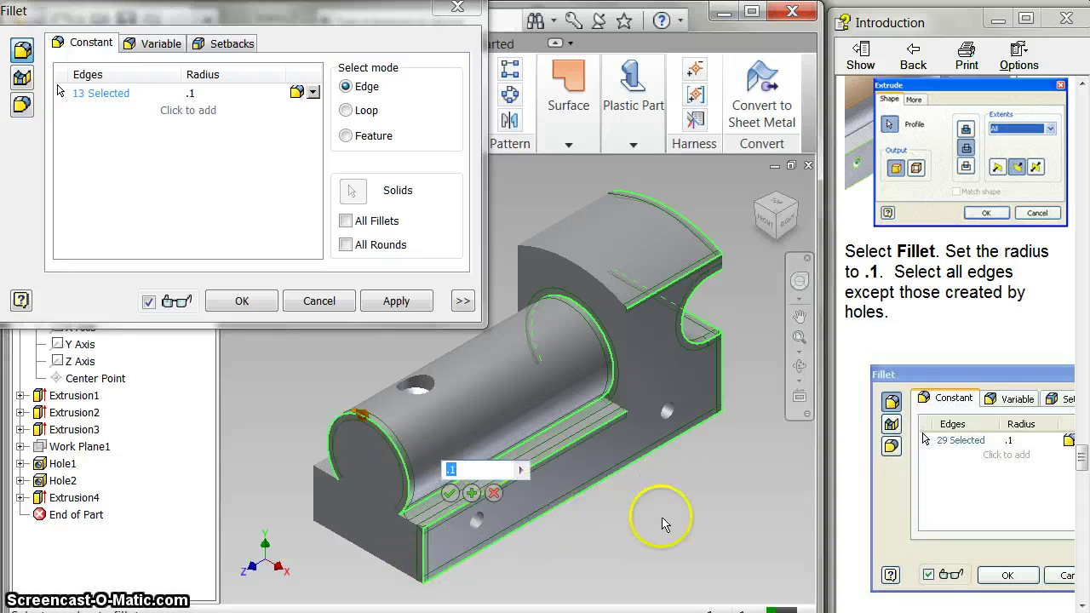
pyautogui.click(596, 285)
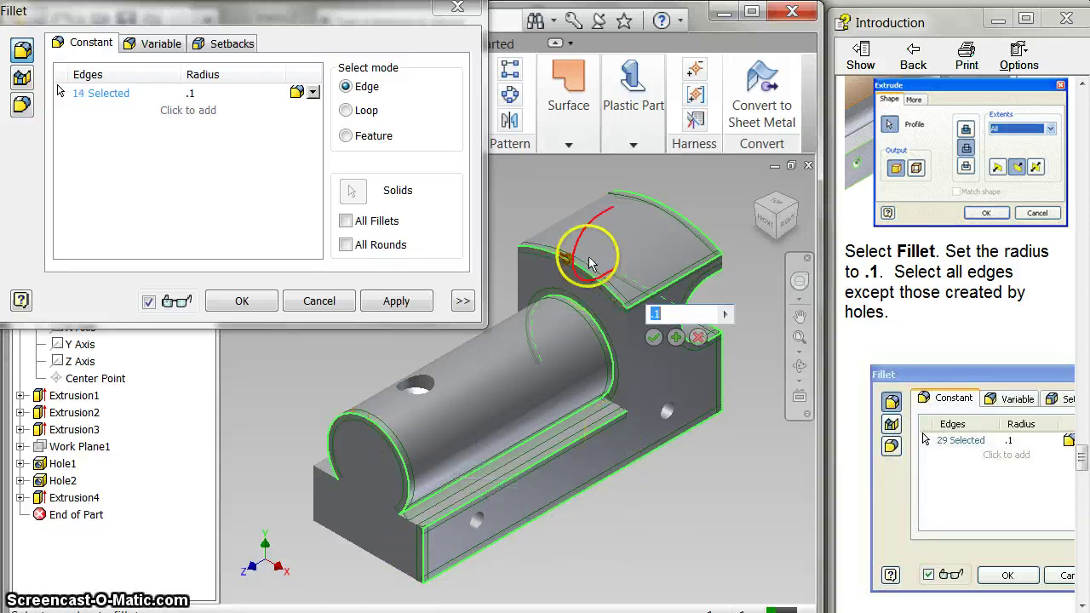
# - Apply the .1 fillet to the fourteen edges as Fillet1, then orbit to the underside
pyautogui.click(396, 301)
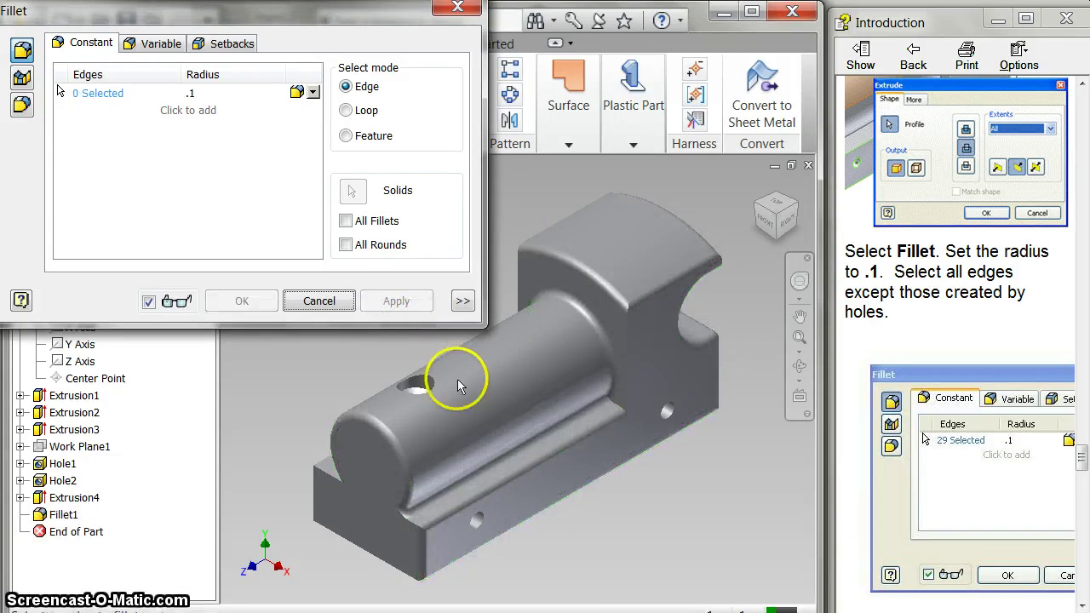
pyautogui.moveTo(764, 224)
pyautogui.mouseDown()
pyautogui.moveTo(285, 231)
pyautogui.moveTo(385, 269)
pyautogui.moveTo(445, 226)
pyautogui.moveTo(401, 287)
pyautogui.mouseUp()
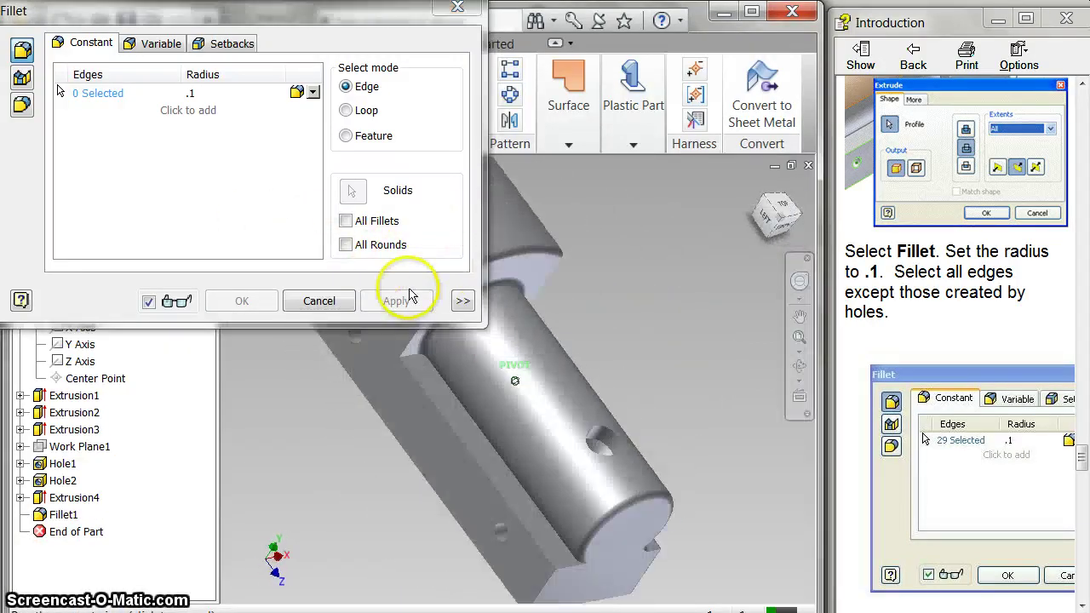
pyautogui.click(784, 224)
pyautogui.moveTo(782, 220)
pyautogui.mouseDown()
pyautogui.moveTo(298, 213)
pyautogui.moveTo(355, 297)
pyautogui.moveTo(261, 389)
pyautogui.moveTo(723, 217)
pyautogui.mouseUp()
# - Fillet the 17 slot, front-face, bottom and right-end edges at .1 as Fillet2
pyautogui.click(427, 387)
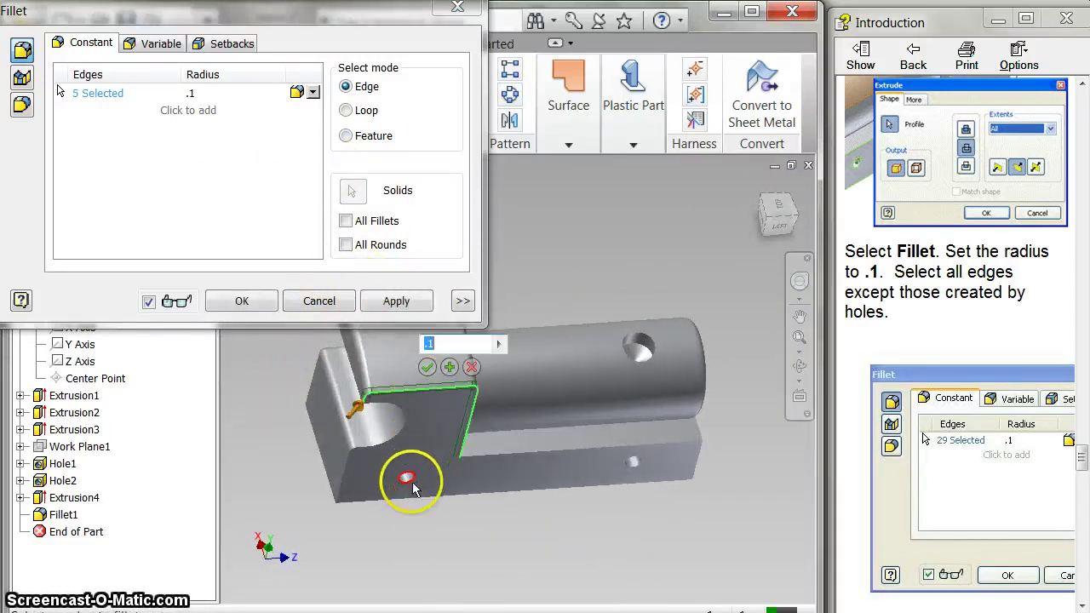
pyautogui.click(345, 481)
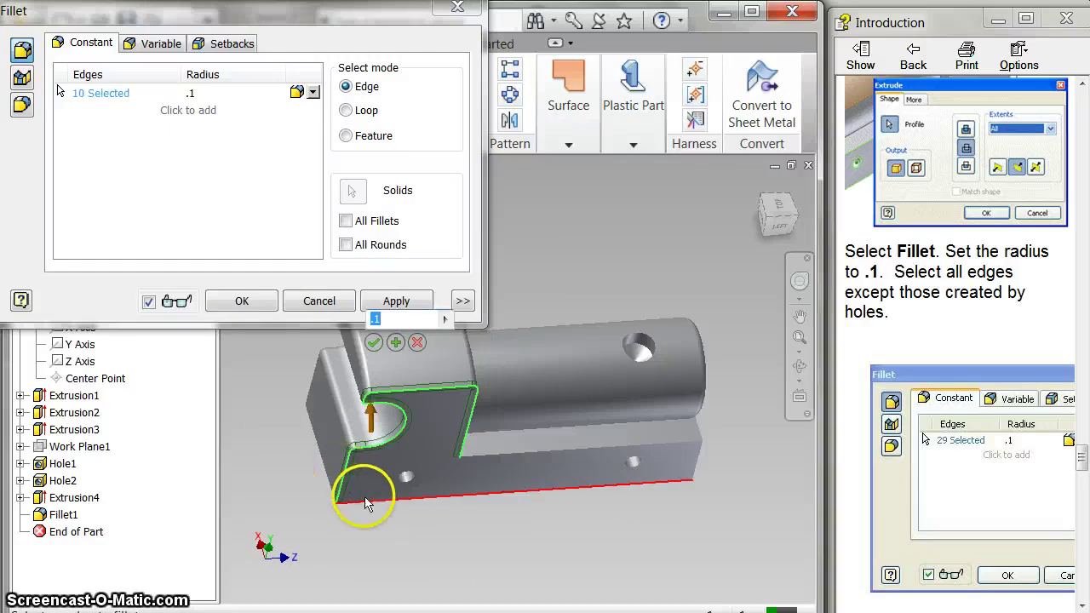
pyautogui.click(367, 503)
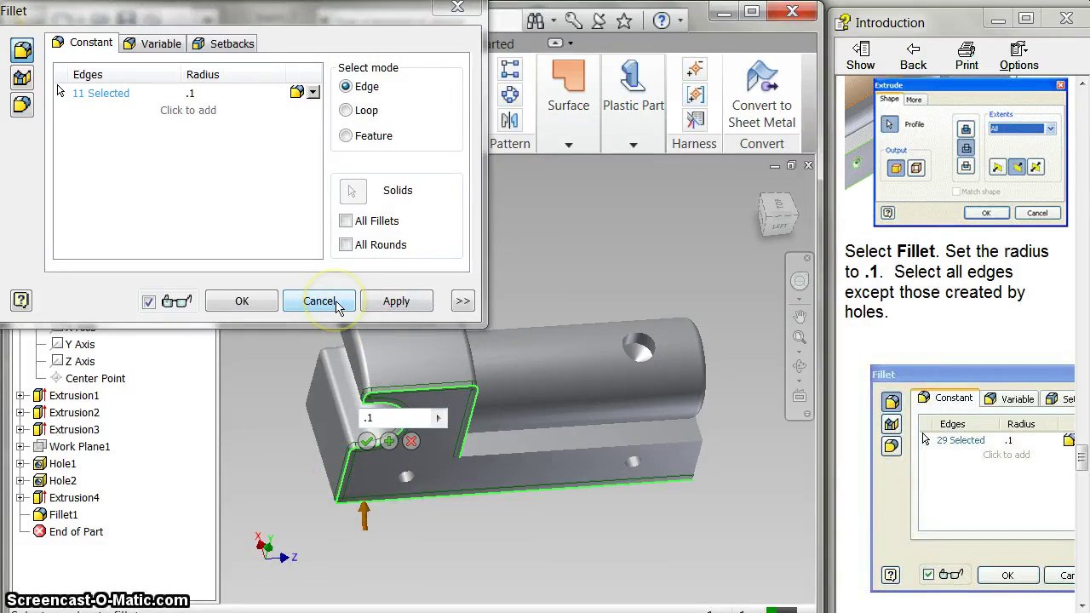
pyautogui.click(645, 446)
pyautogui.click(637, 426)
pyautogui.click(669, 457)
pyautogui.click(688, 462)
pyautogui.click(396, 301)
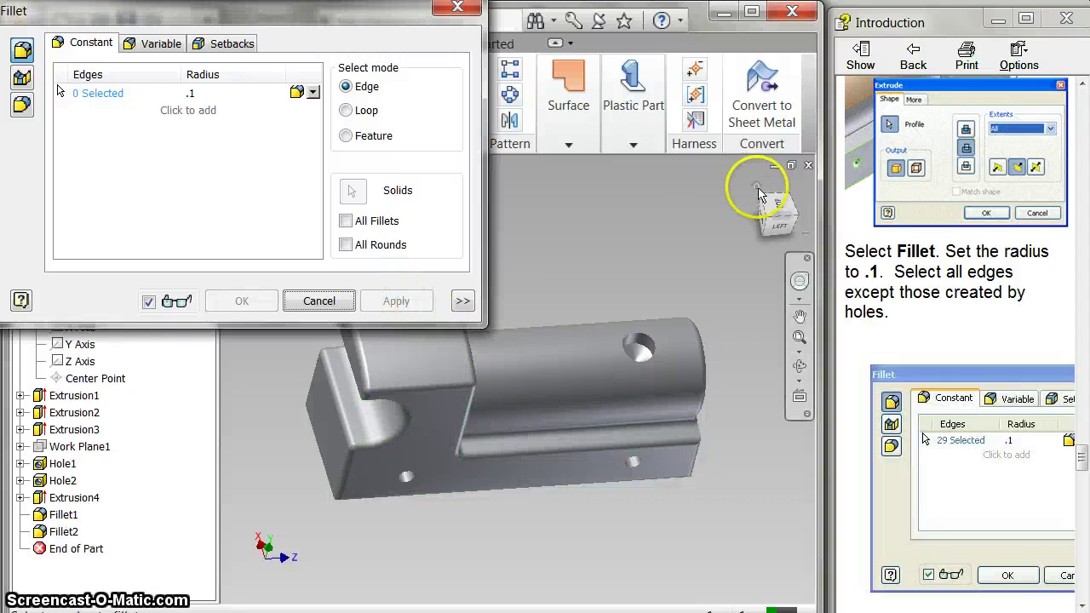
pyautogui.click(762, 194)
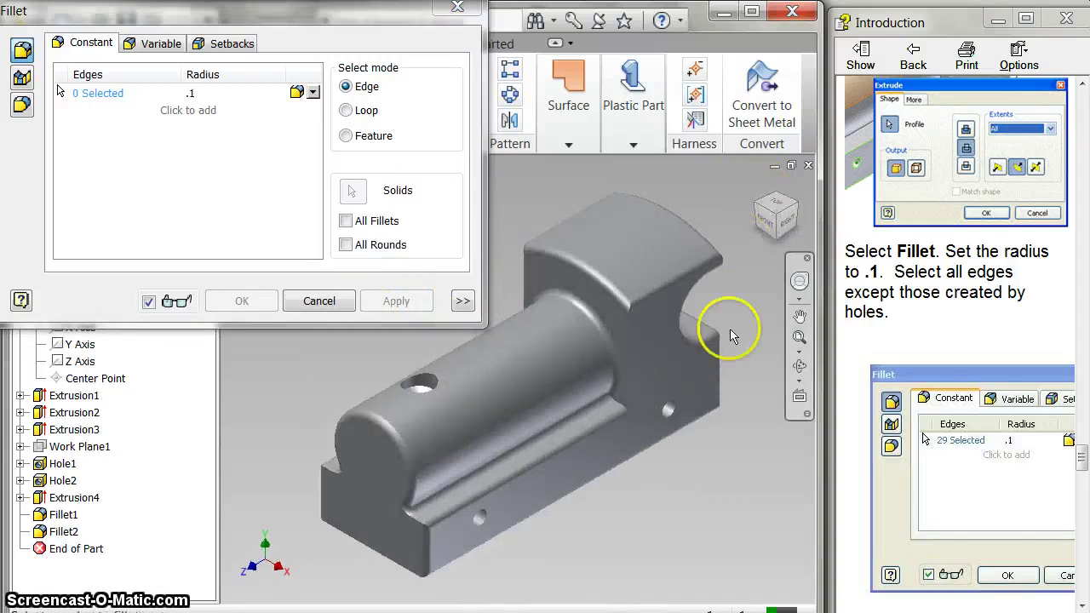
# - Switch to the front view with F5 and close the Fillet dialog
pyautogui.scroll(-5, 936, 419)
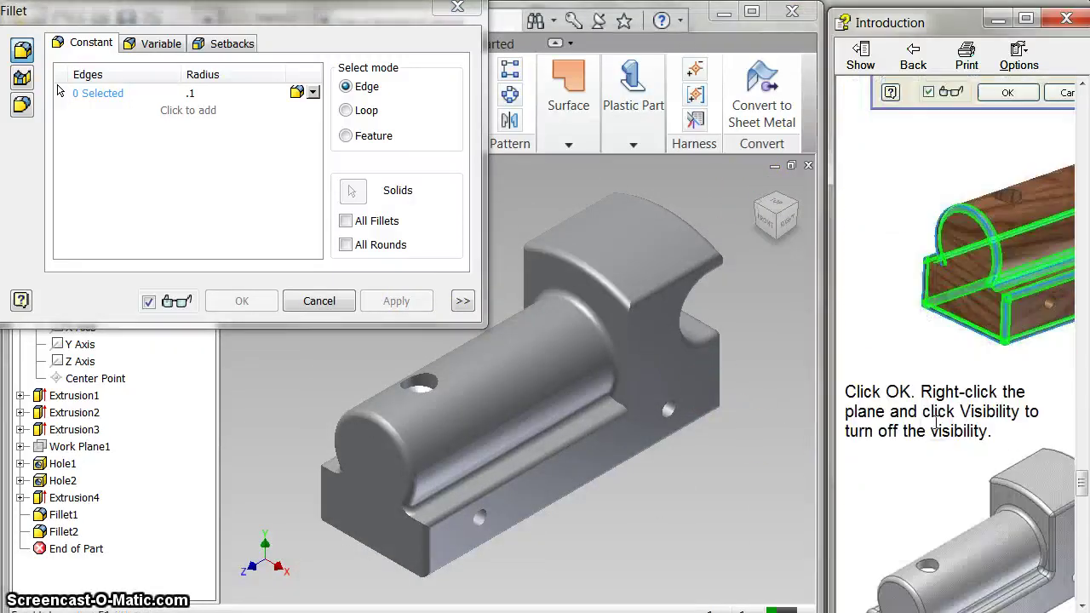
pyautogui.scroll(-12, 936, 420)
pyautogui.scroll(2, 936, 420)
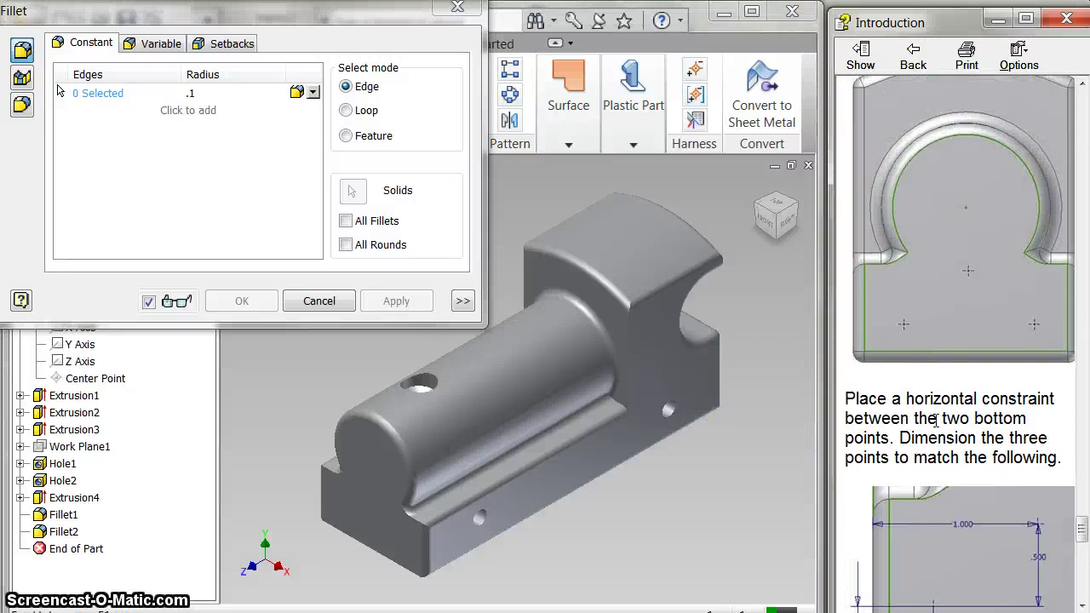
pyautogui.scroll(2, 936, 420)
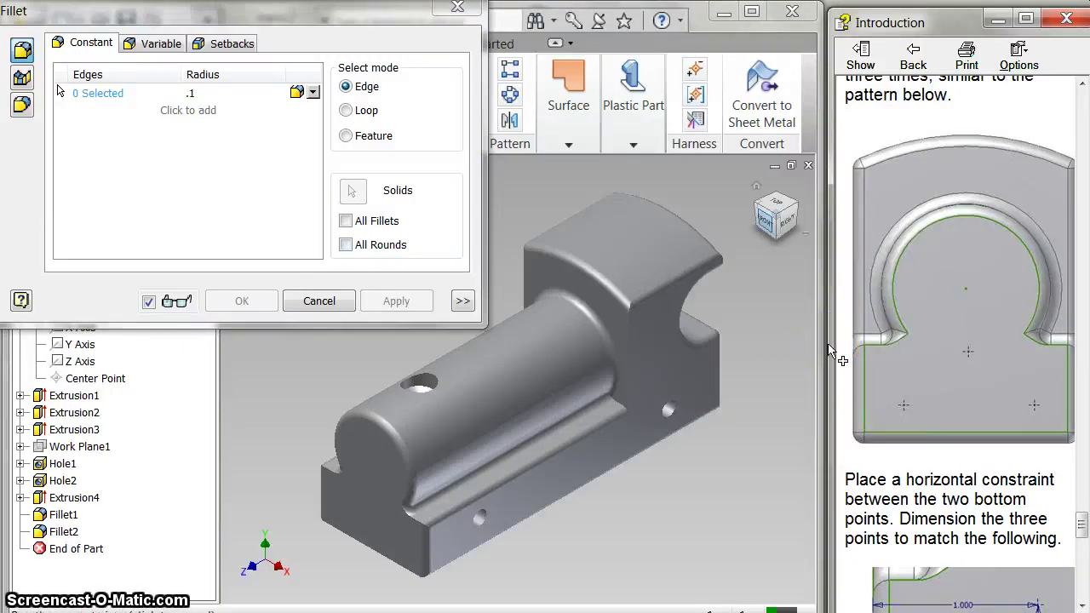
pyautogui.press('F5')
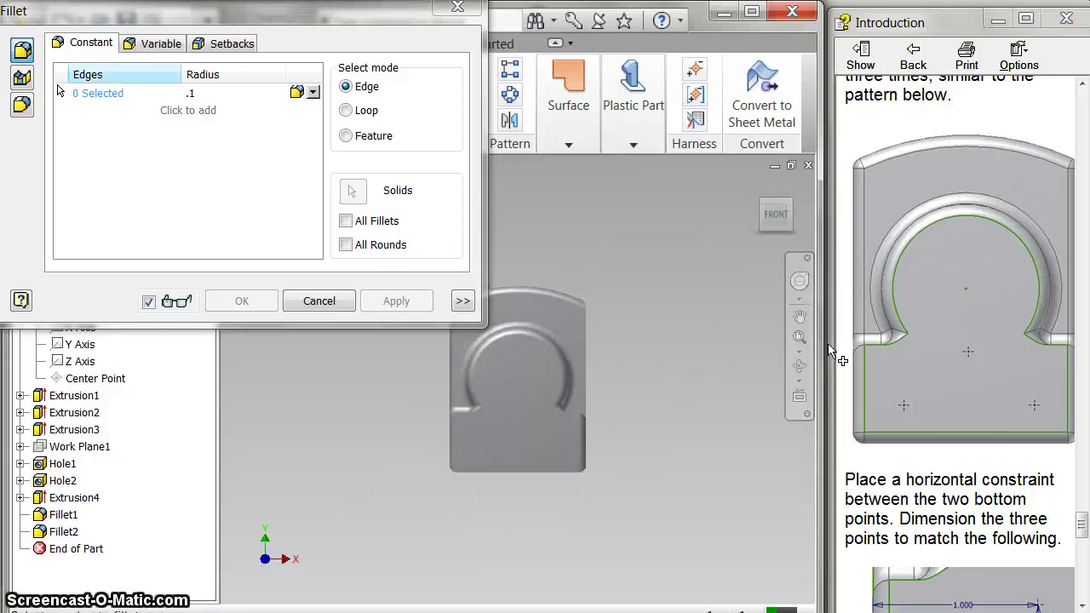
pyautogui.press('Escape')
pyautogui.click(63, 22)
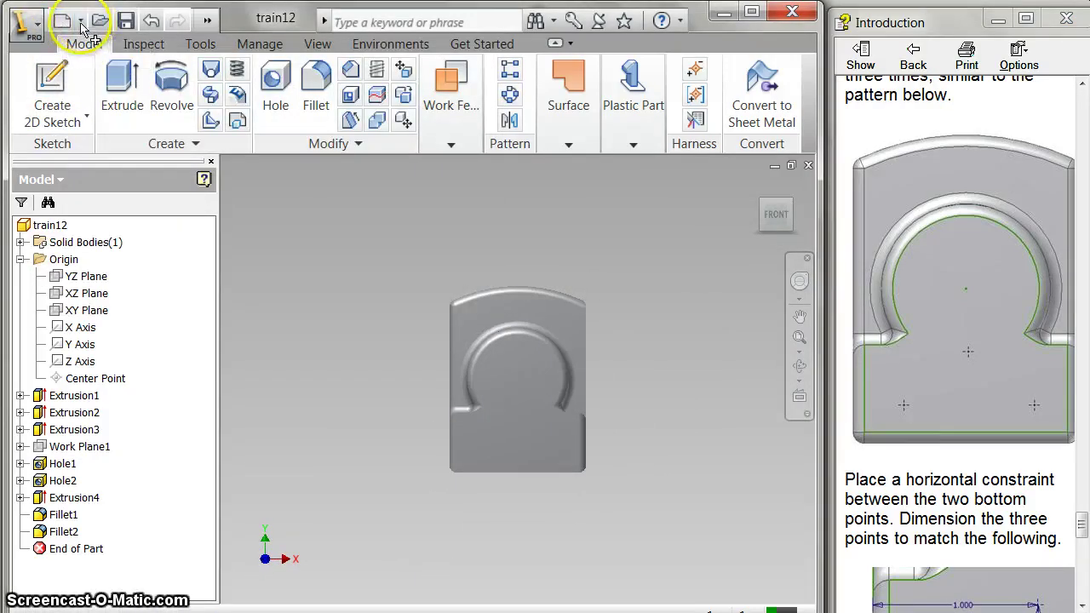
# - Start Sketch7 on the front face with points at the centre and near both lower corners
pyautogui.click(40, 90)
pyautogui.click(509, 410)
pyautogui.click(32, 81)
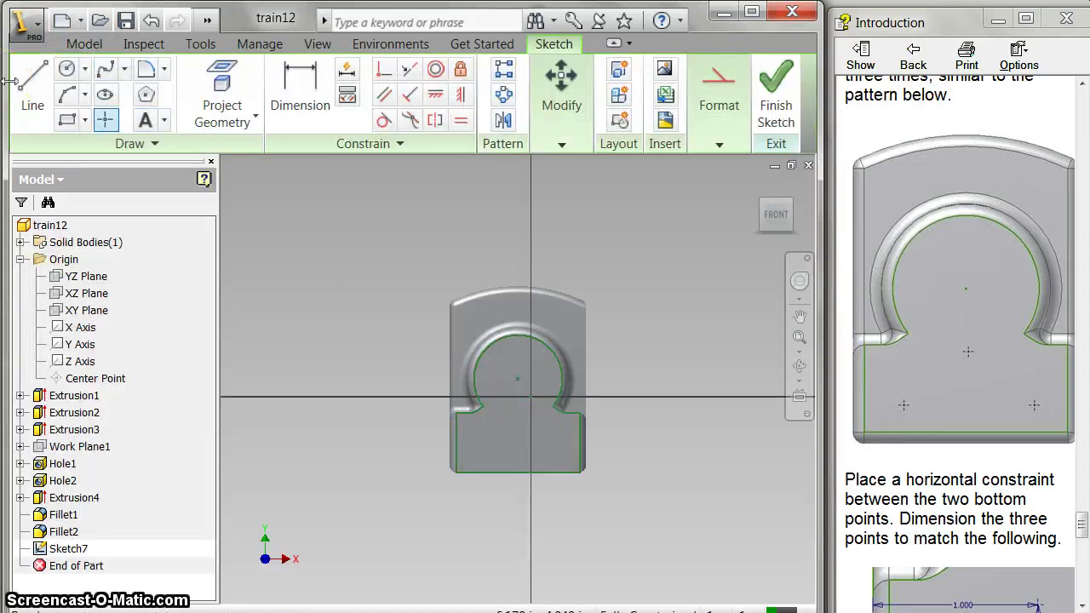
pyautogui.click(516, 419)
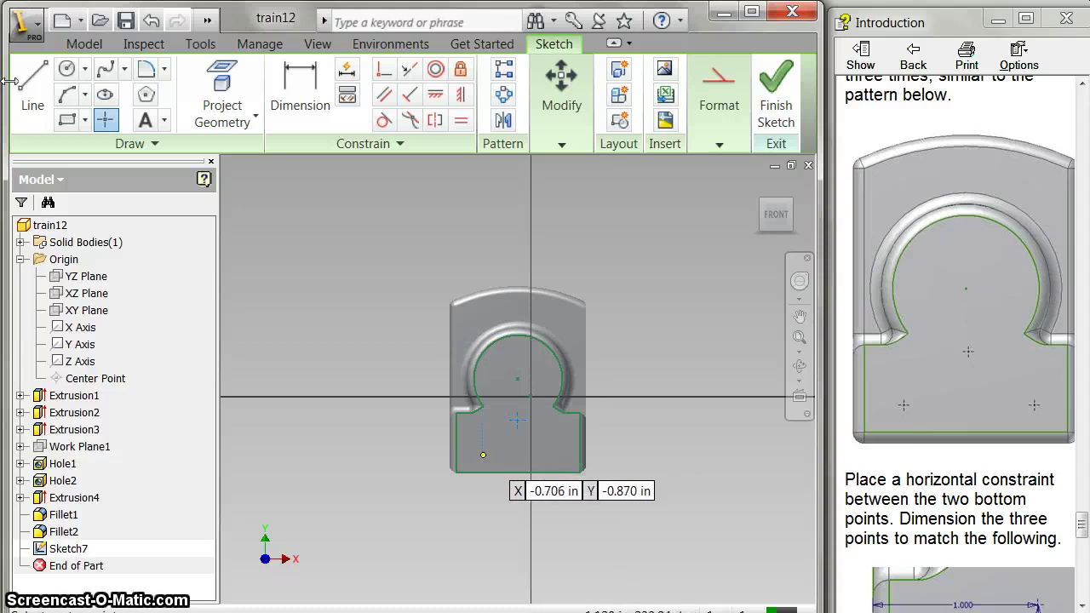
pyautogui.click(482, 456)
pyautogui.click(559, 456)
pyautogui.scroll(-3, 975, 312)
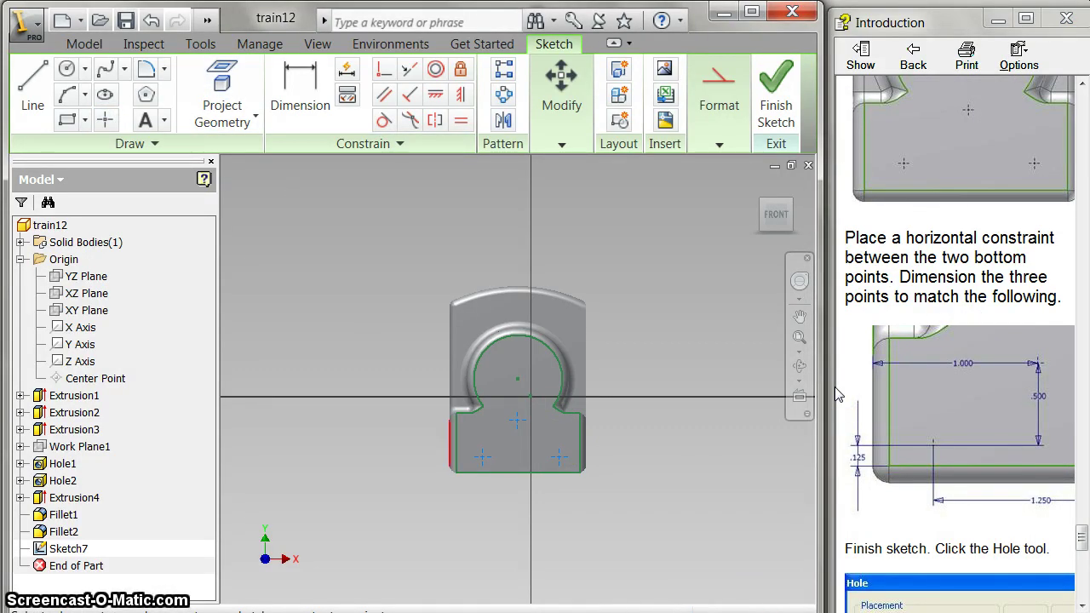
pyautogui.click(324, 412)
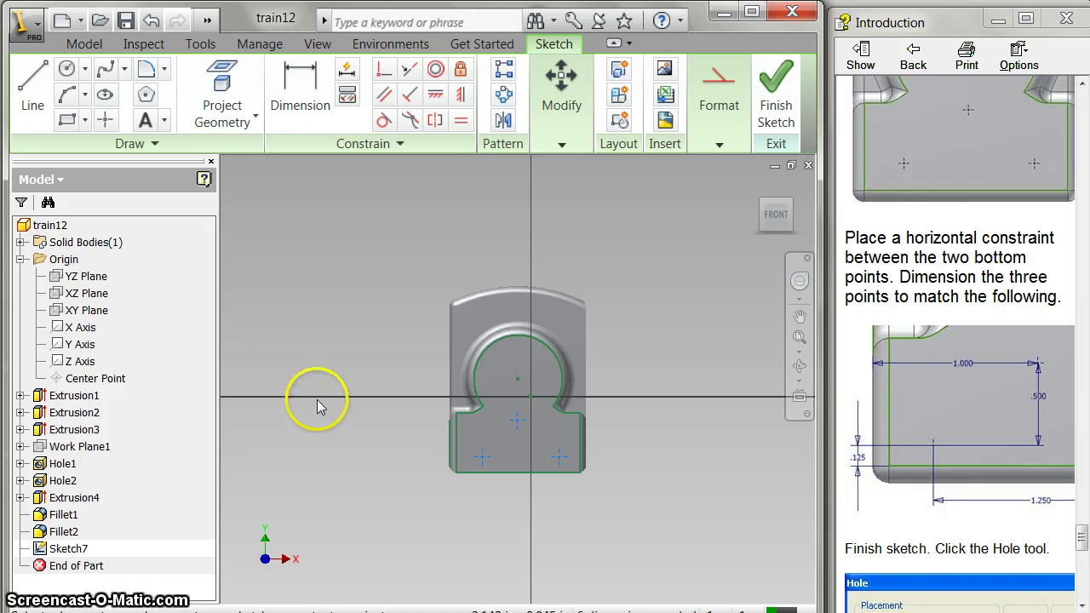
# - Dimension the central point 1.000 from the part's left edge
pyautogui.scroll(3, 474, 469)
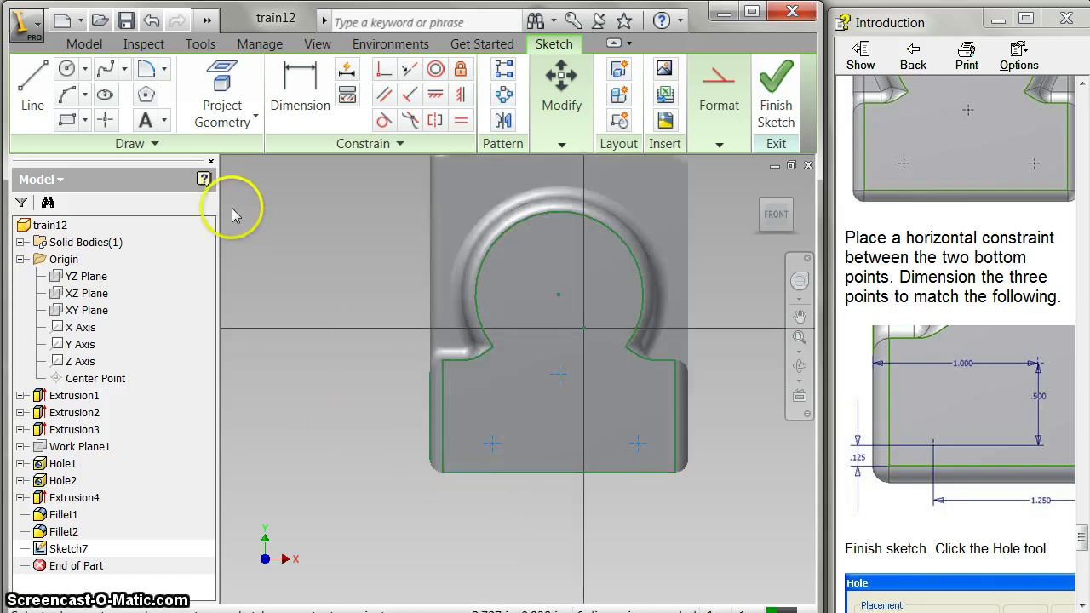
pyautogui.click(285, 94)
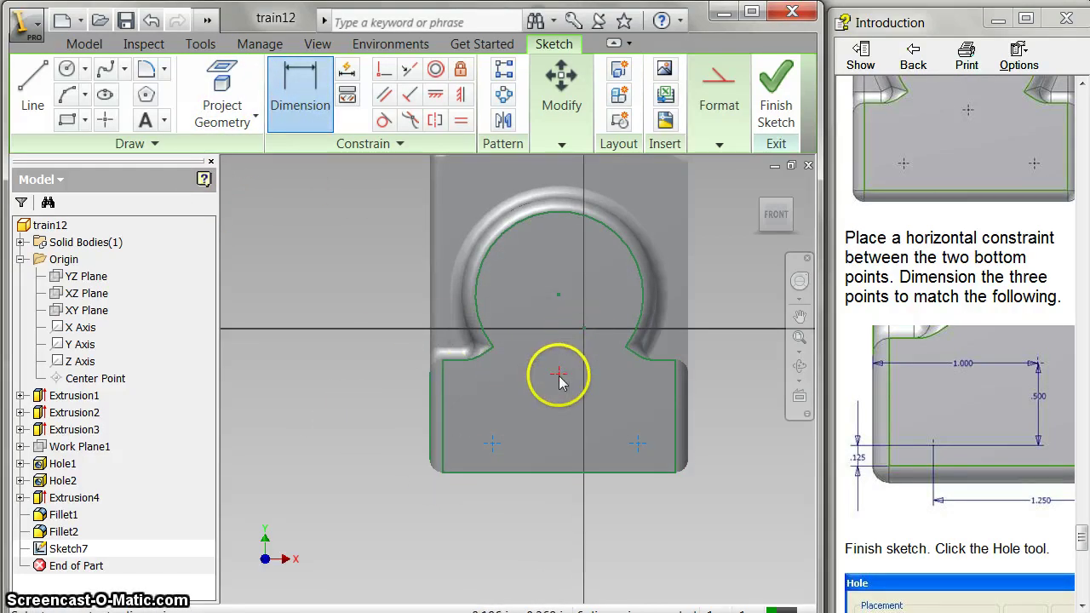
pyautogui.click(559, 377)
pyautogui.click(433, 455)
pyautogui.click(471, 519)
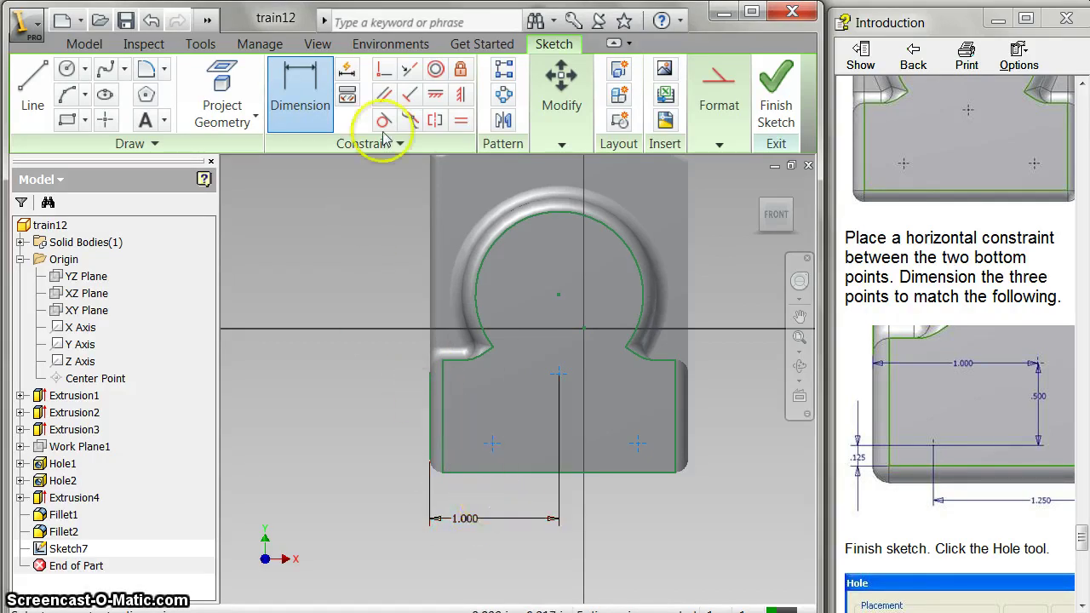
# - Constrain the two bottom points to be horizontally level
pyautogui.click(435, 96)
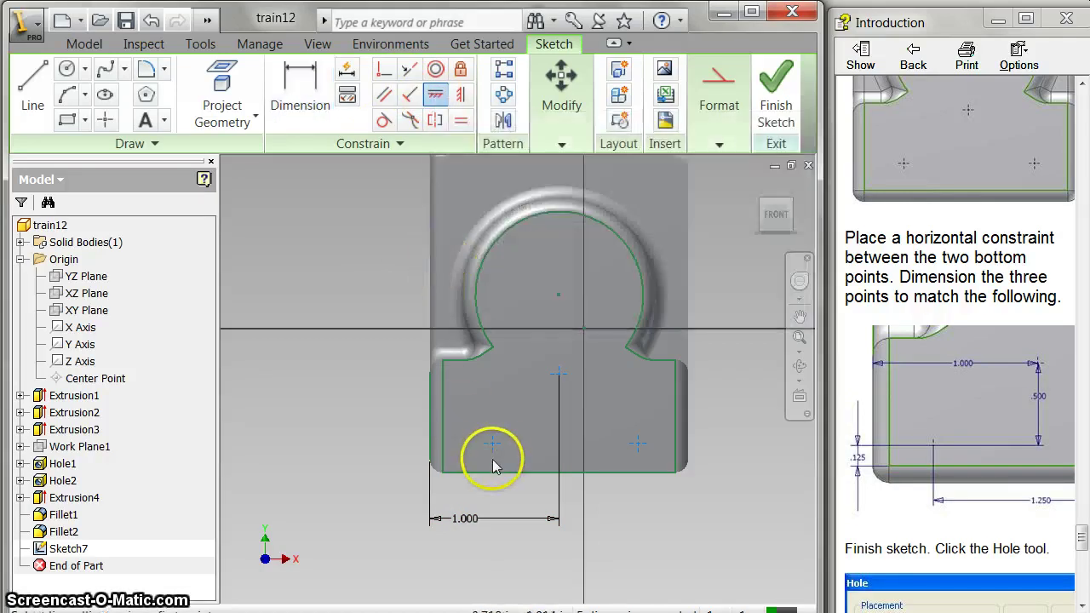
pyautogui.click(494, 443)
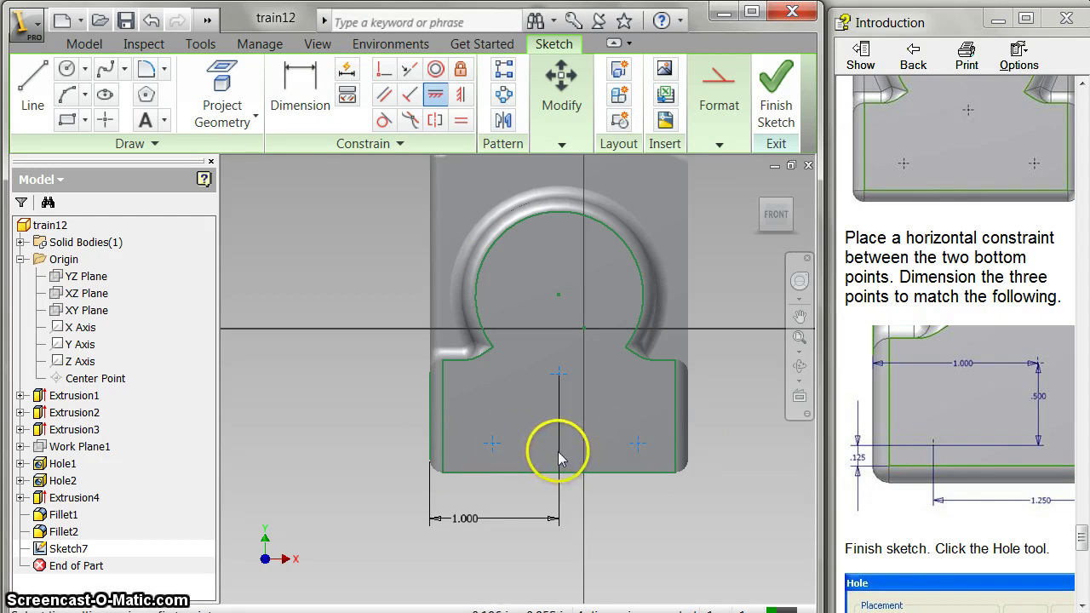
pyautogui.click(296, 107)
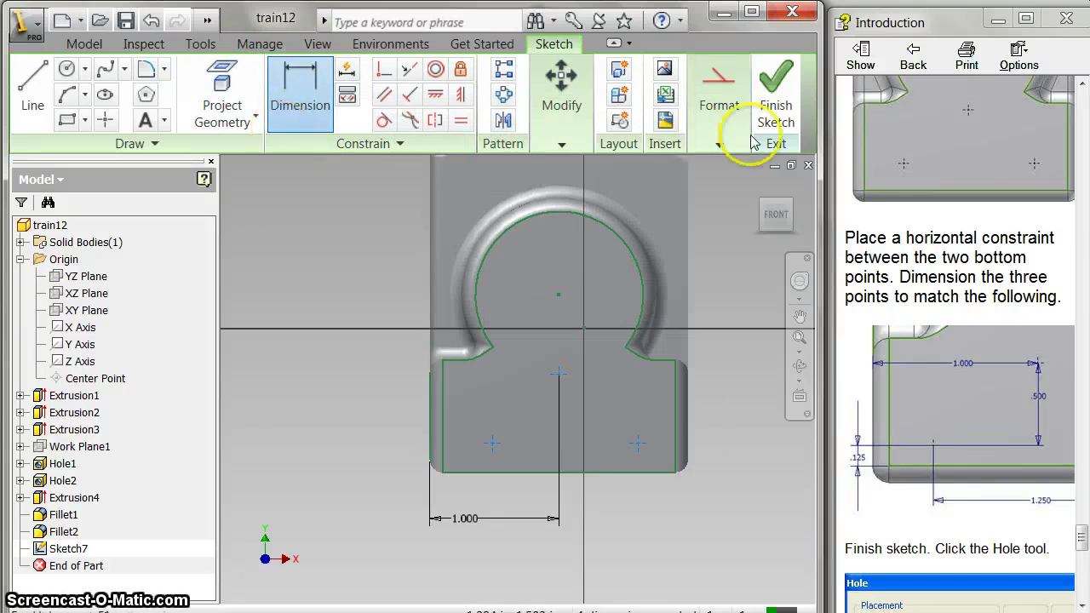
# - Dimension the right point .225 above the part's bottom edge
pyautogui.click(645, 482)
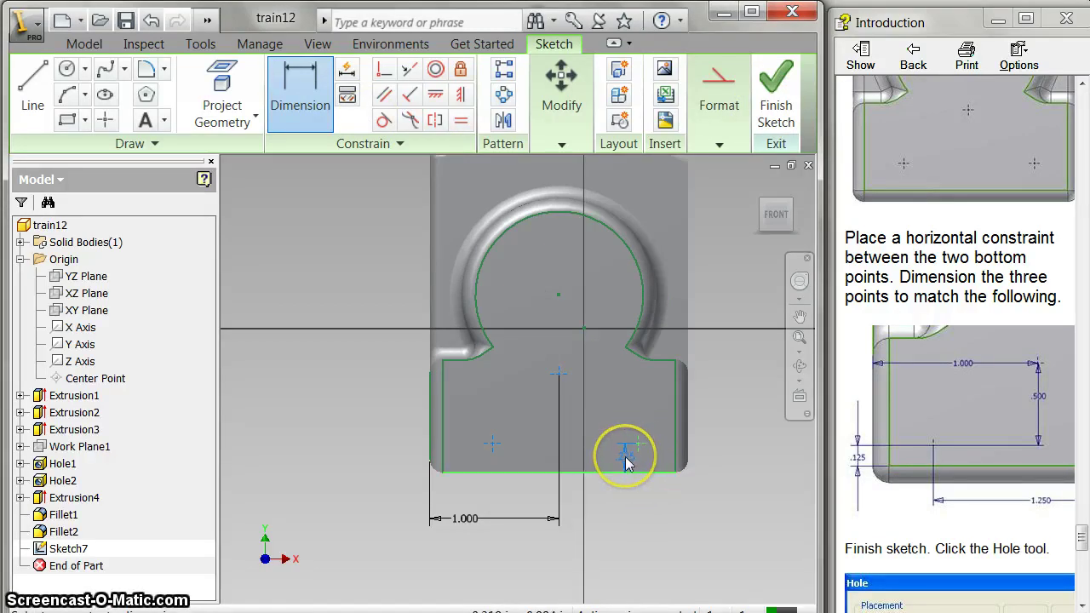
pyautogui.click(626, 461)
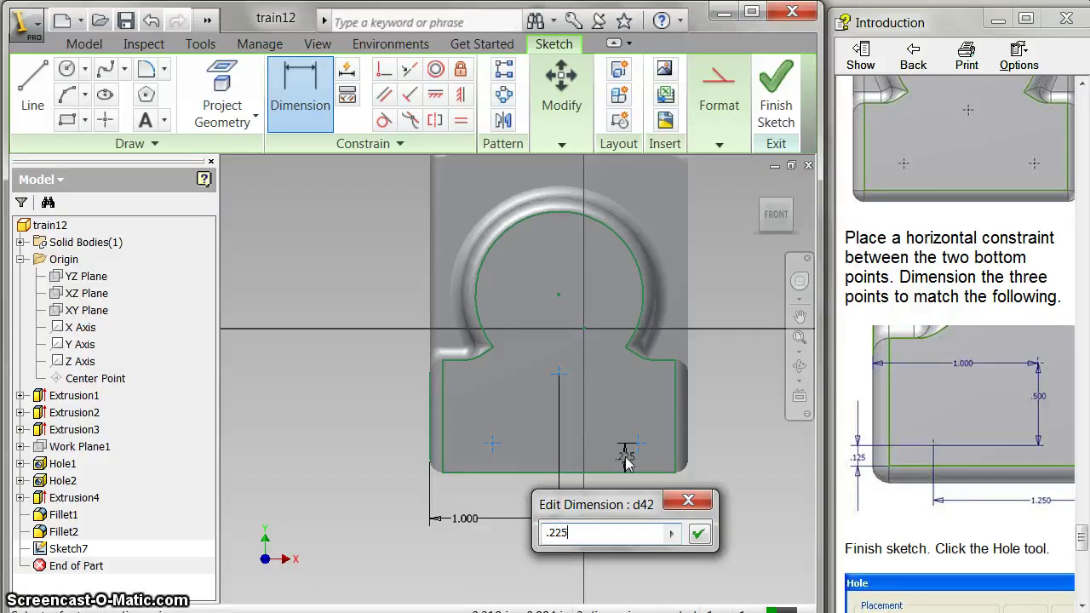
pyautogui.click(700, 535)
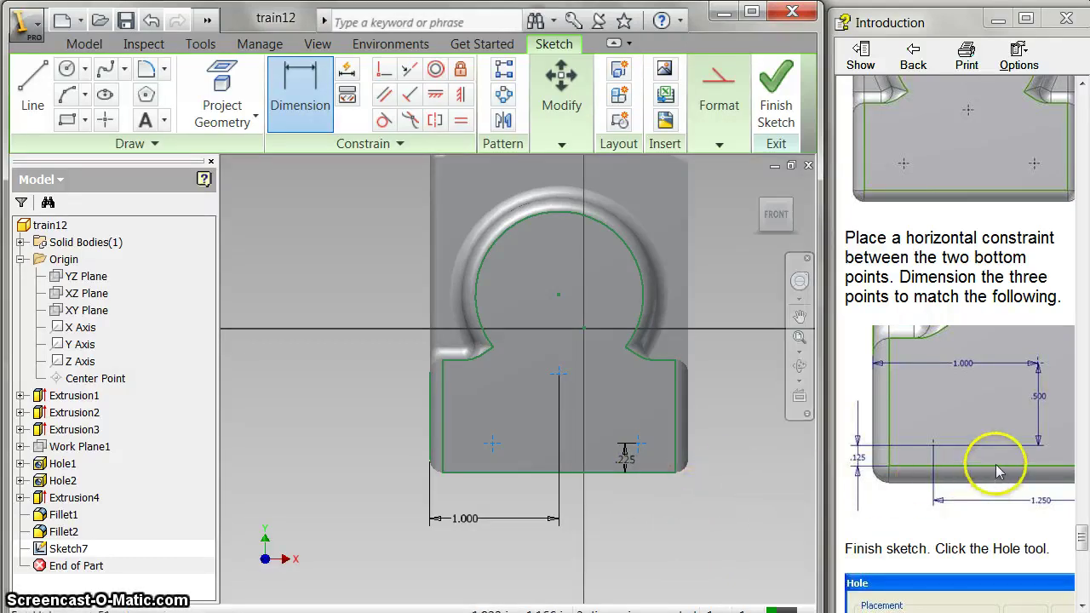
# - Space the two bottom points 1.250 apart
pyautogui.moveTo(851, 606); pyautogui.dragTo(920, 606)
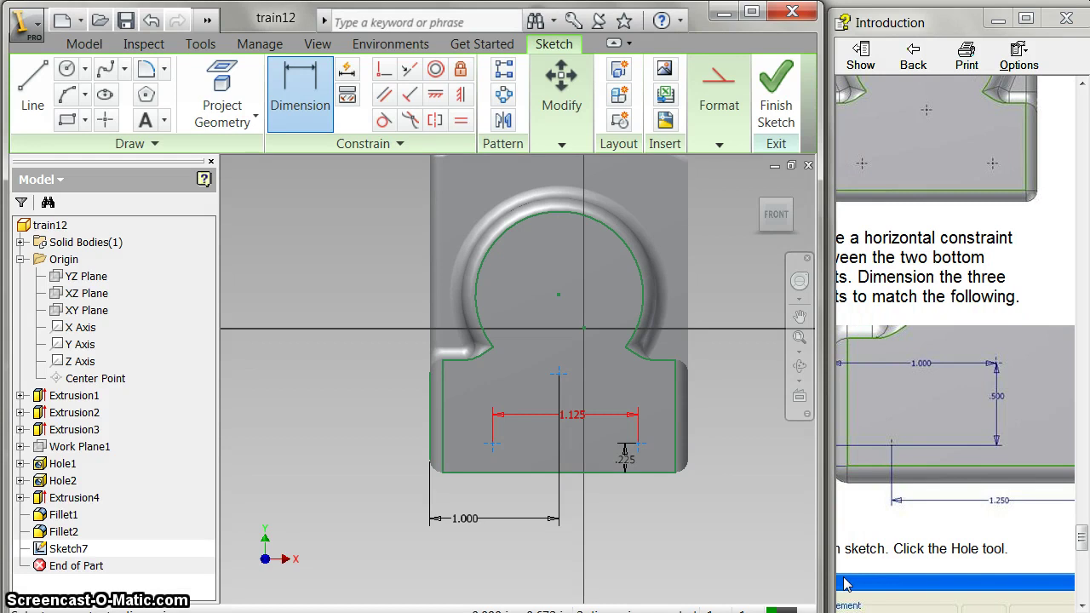
pyautogui.write('1.25')
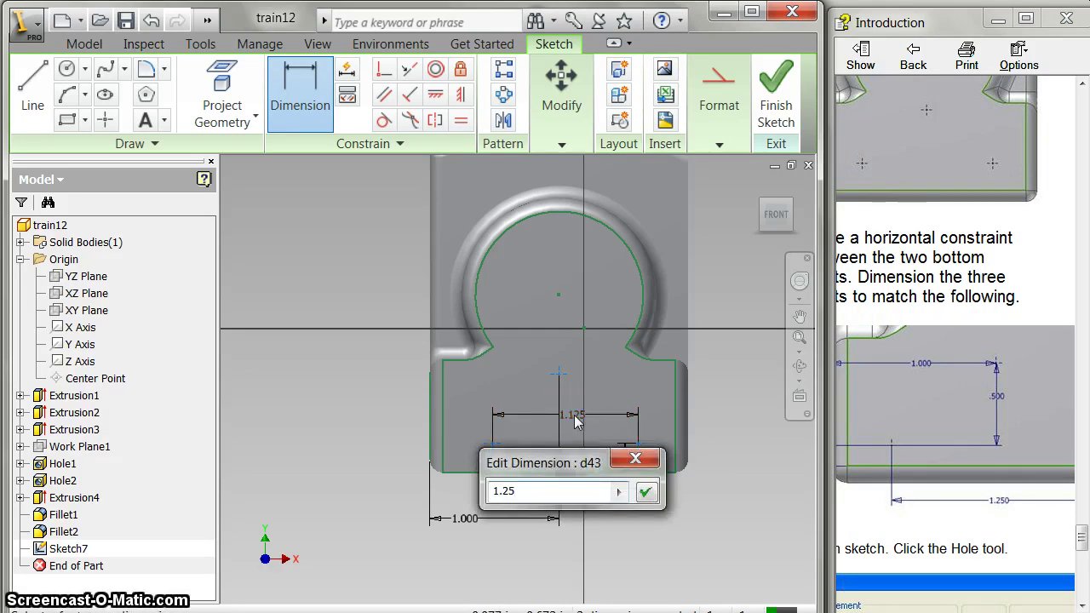
pyautogui.press('Return')
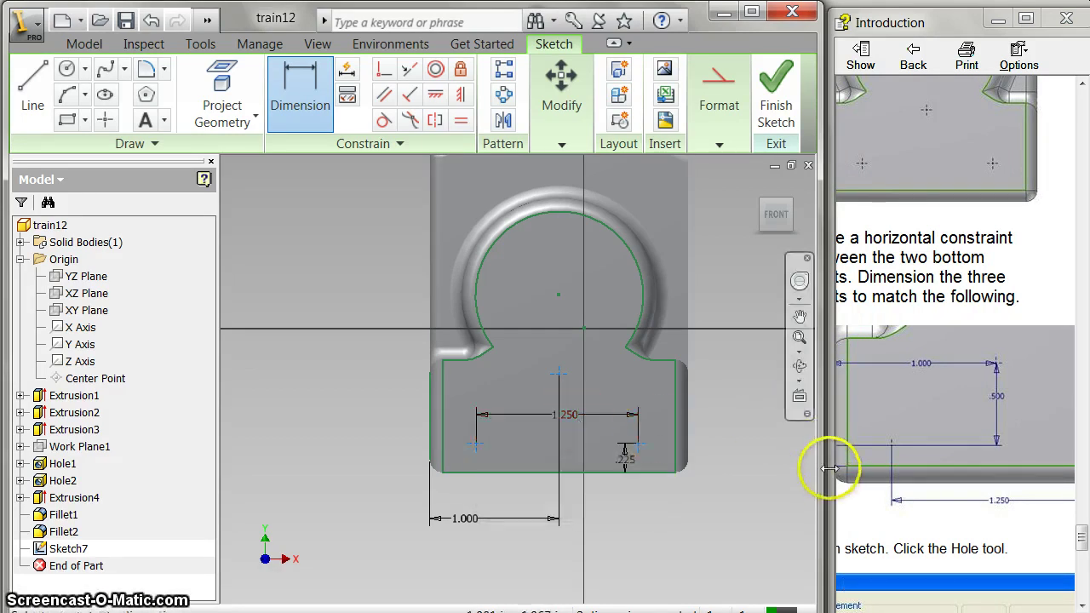
pyautogui.scroll(-2, 918, 522)
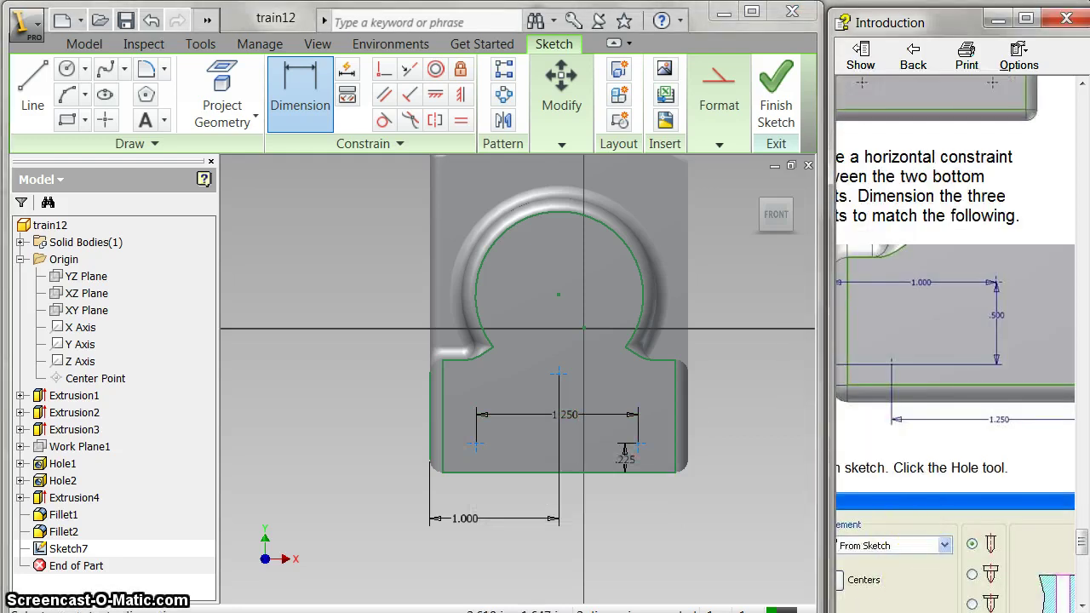
pyautogui.hscroll(-1, 837, 579)
pyautogui.hscroll(-3, 848, 545)
# - Dimension the bottom-left point .362 from the part's left edge
pyautogui.scroll(4, 877, 438)
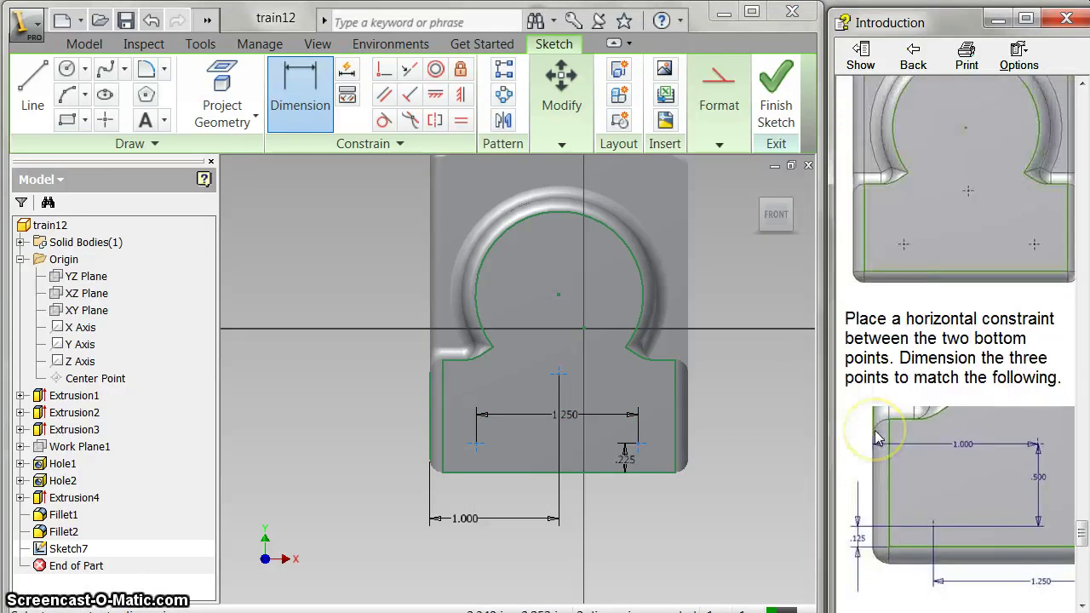
pyautogui.scroll(-4, 878, 437)
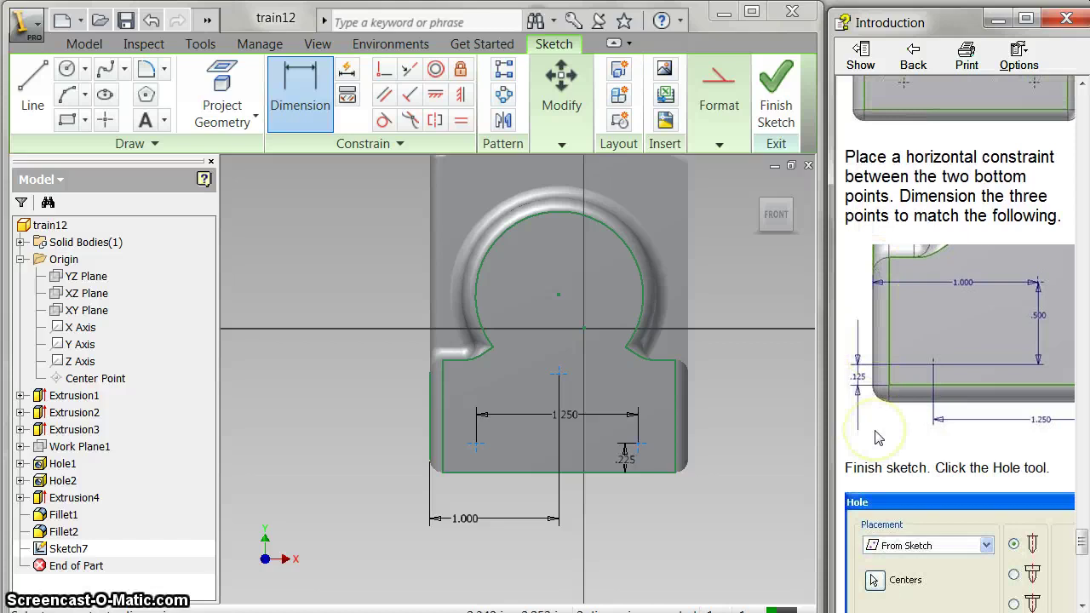
pyautogui.click(830, 479)
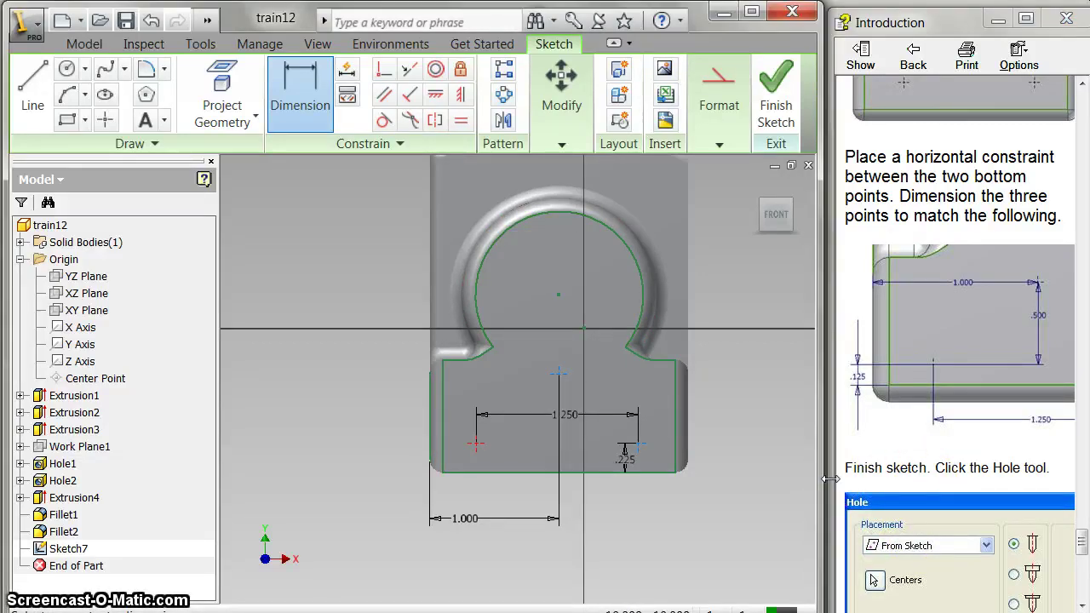
pyautogui.click(427, 436)
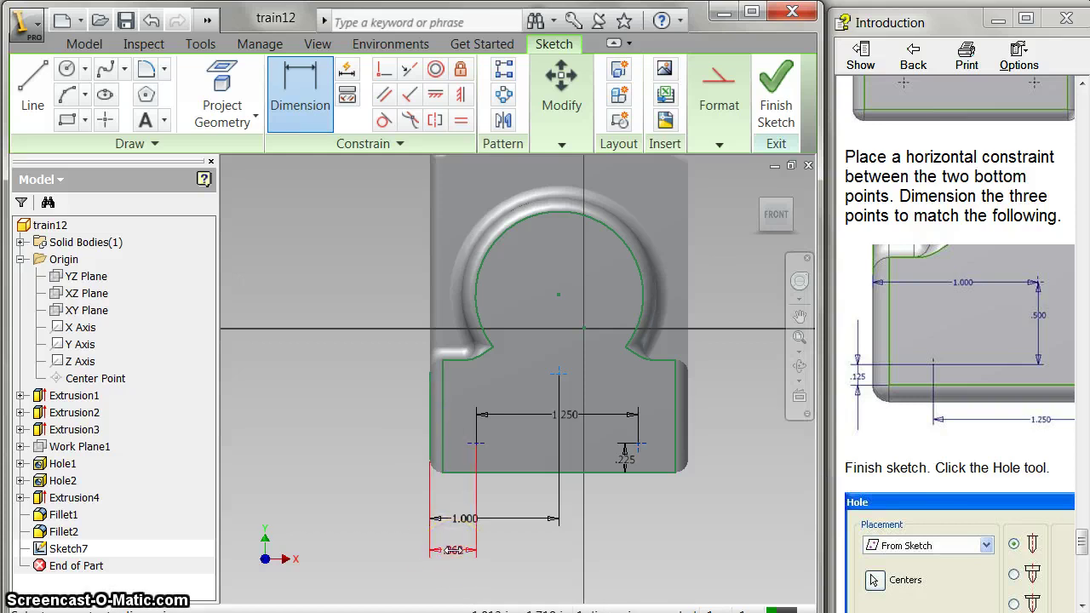
pyautogui.click(466, 558)
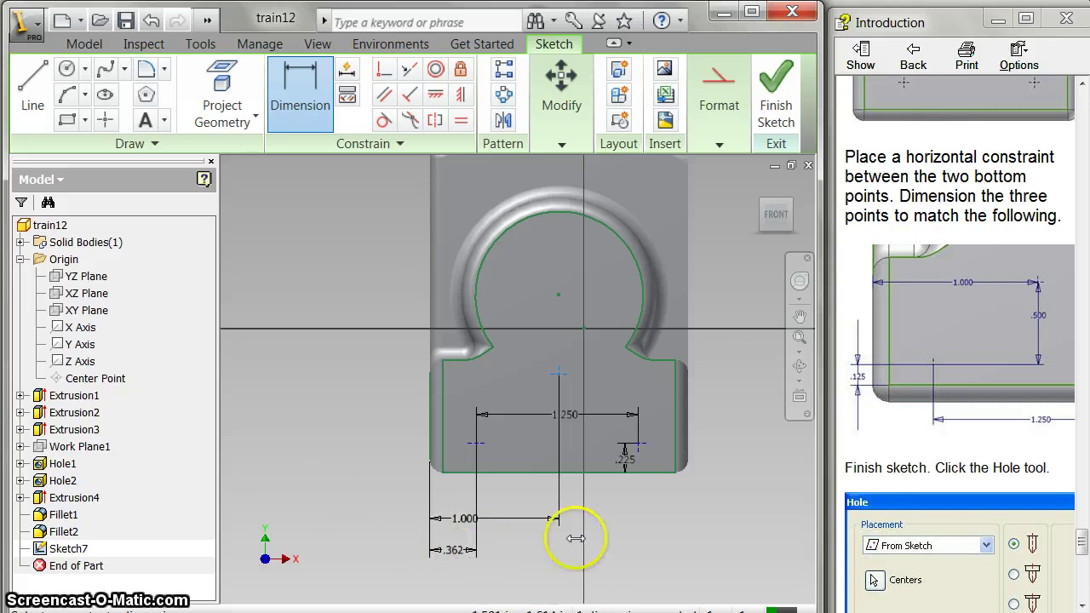
pyautogui.doubleClick(457, 550)
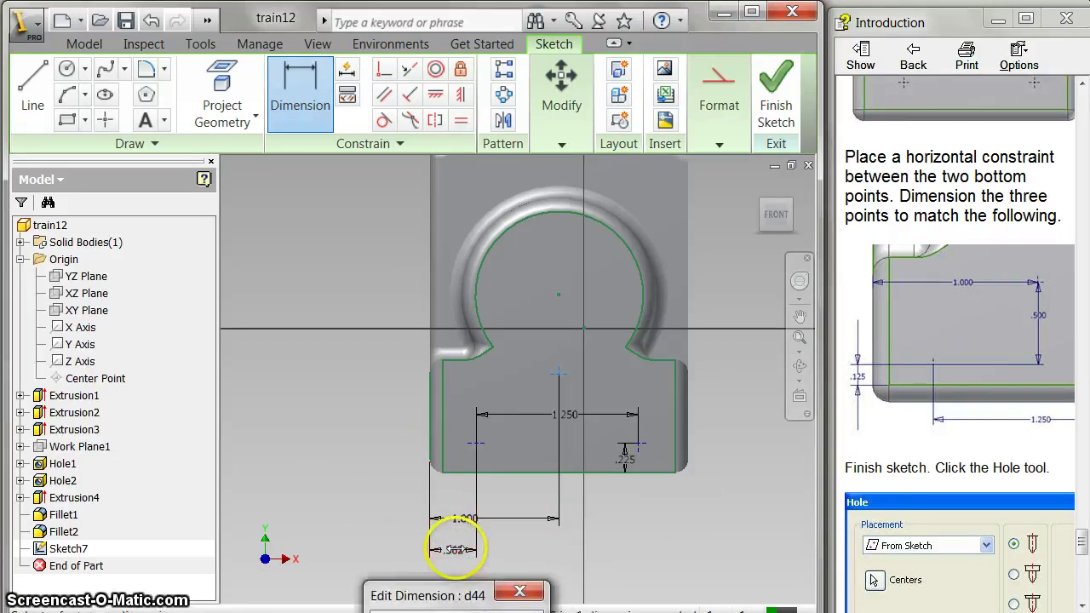
pyautogui.click(519, 592)
# - End dimensioning with Done, leaving all three sketch points located
pyautogui.rightClick(344, 220)
pyautogui.click(374, 230)
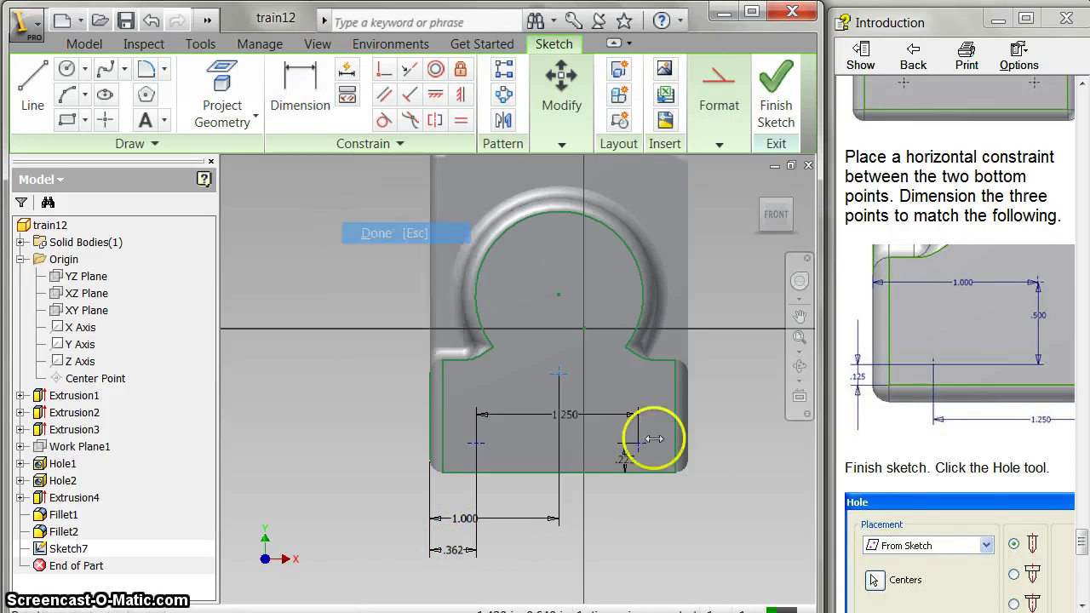
pyautogui.click(949, 445)
pyautogui.scroll(-1, 948, 444)
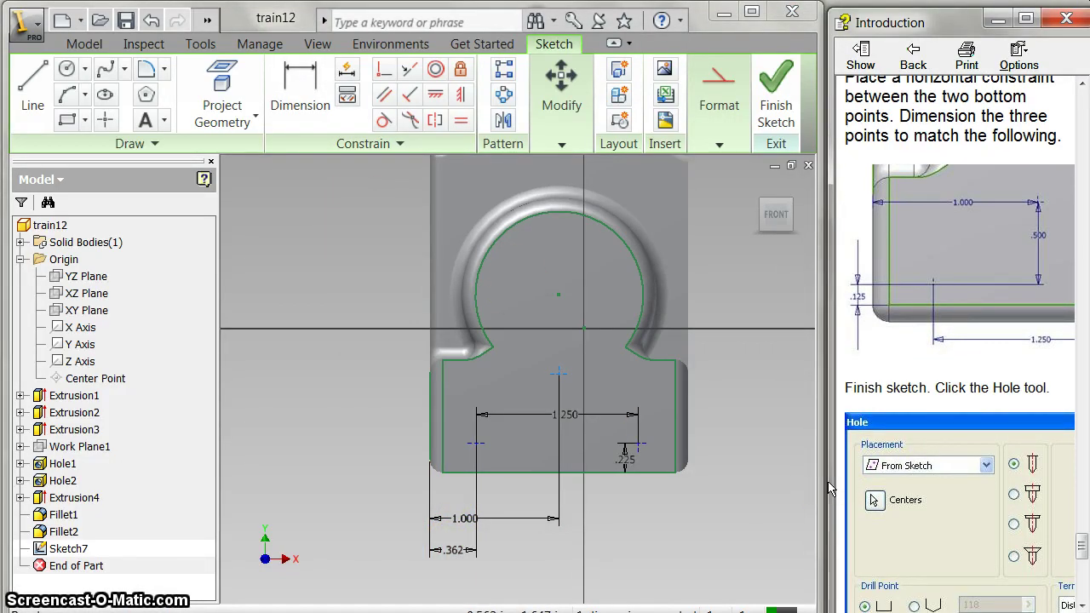
pyautogui.moveTo(858, 608)
pyautogui.mouseDown()
pyautogui.moveTo(911, 608)
pyautogui.moveTo(843, 606)
pyautogui.mouseUp()
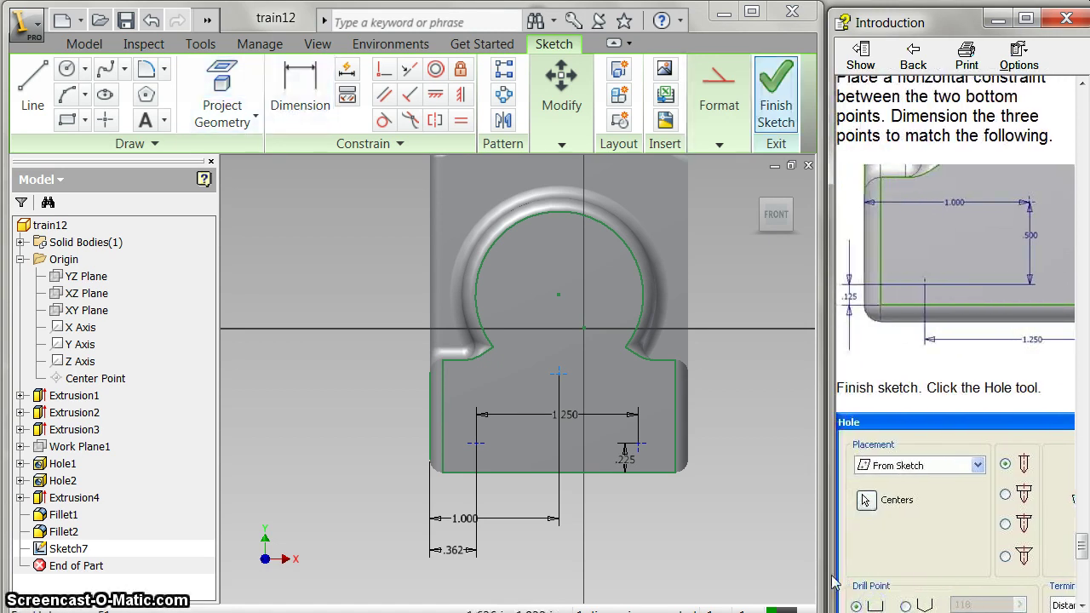
# - Finish Sketch7 and return to the part model
pyautogui.click(775, 98)
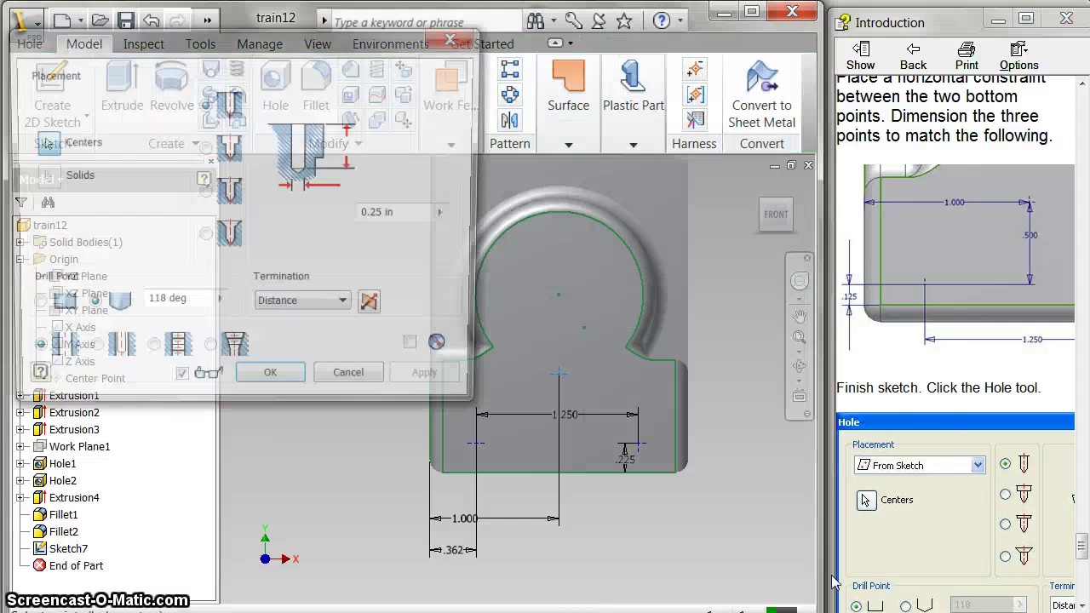
pyautogui.moveTo(869, 606)
pyautogui.mouseDown()
pyautogui.moveTo(894, 606)
pyautogui.moveTo(900, 565)
pyautogui.mouseUp()
pyautogui.scroll(-8, 903, 571)
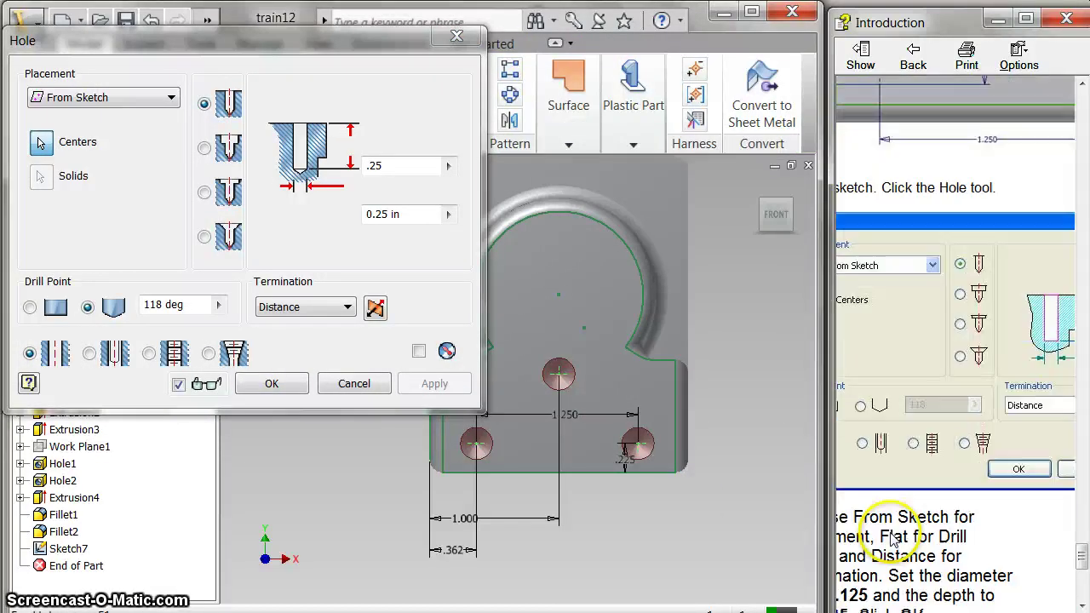
pyautogui.hscroll(-2, 956, 351)
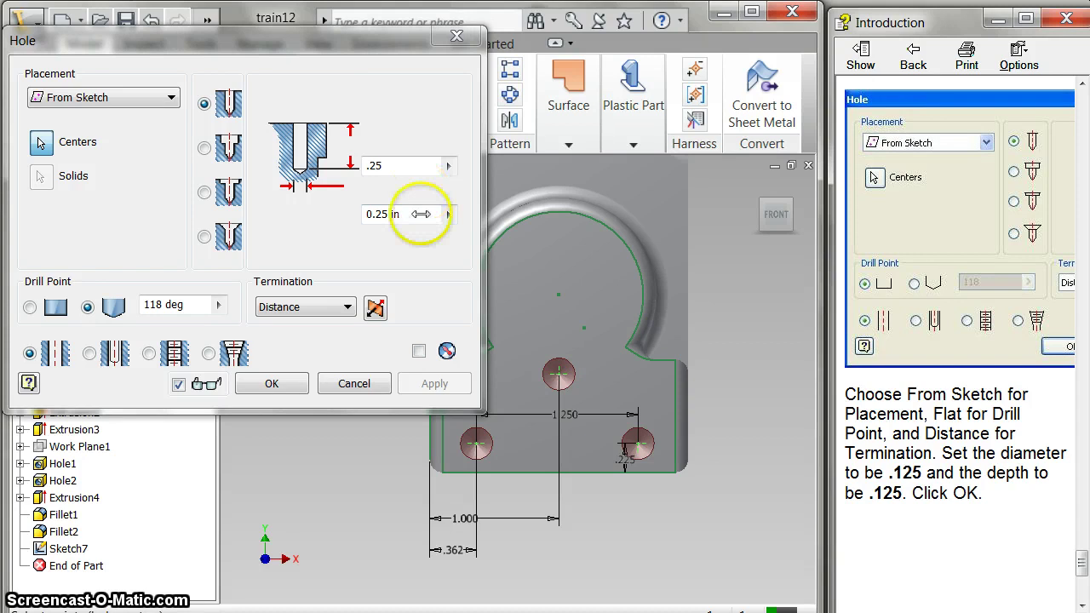
# - Drill three flat-bottom holes at the points, .125 diameter and .125 deep
pyautogui.click(447, 217)
pyautogui.click(414, 214)
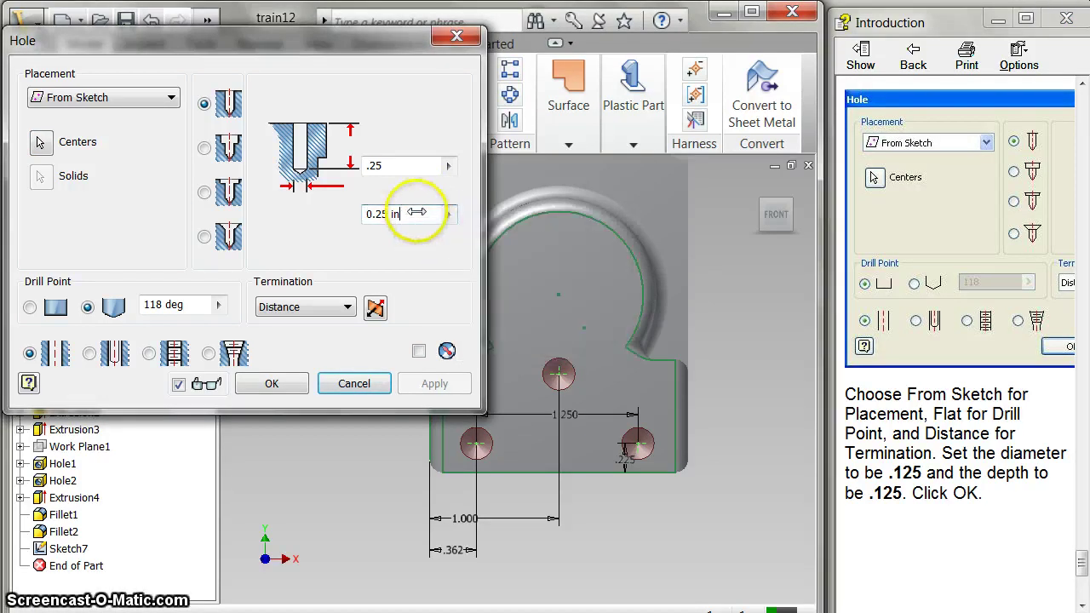
pyautogui.write('.125')
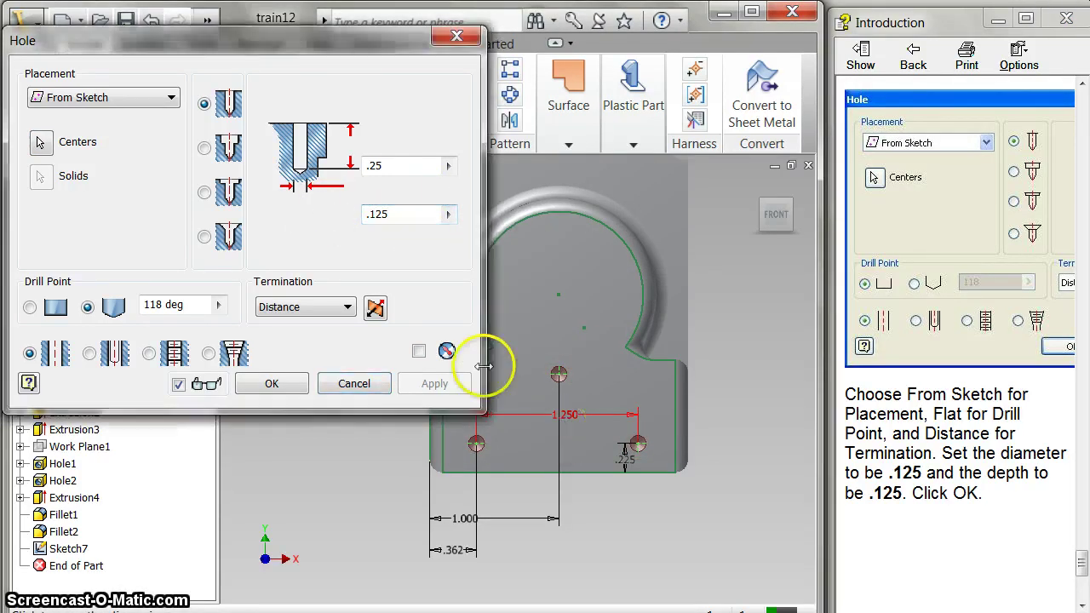
pyautogui.doubleClick(376, 169)
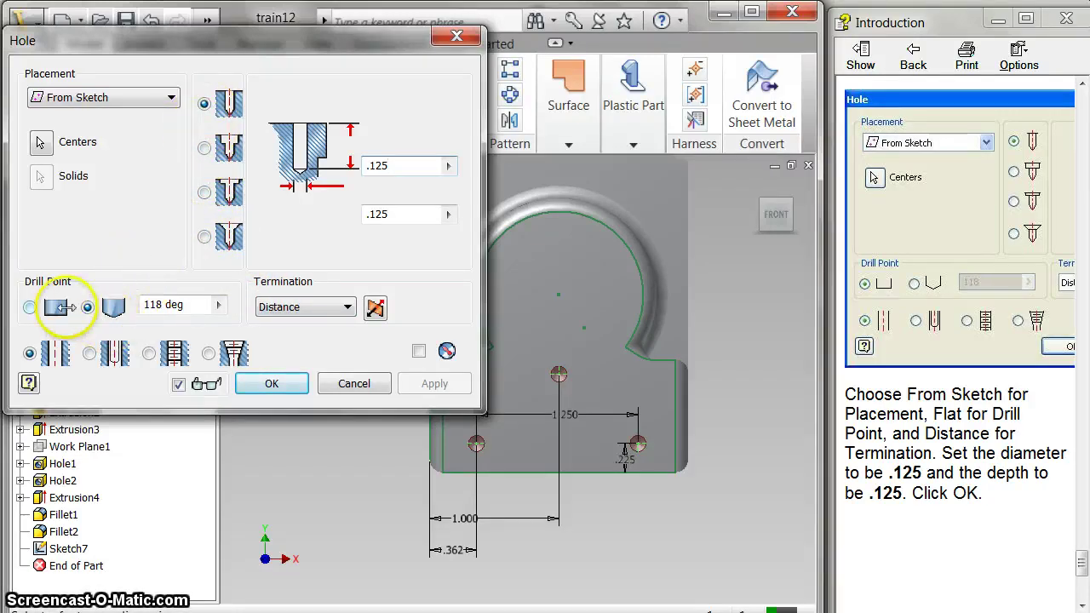
pyautogui.click(31, 307)
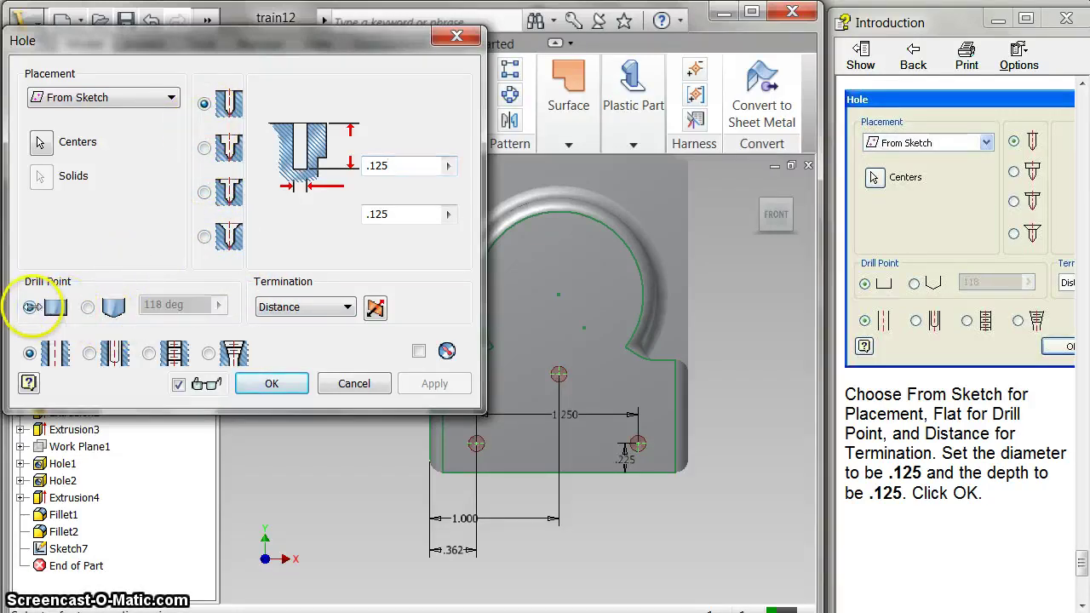
pyautogui.click(271, 383)
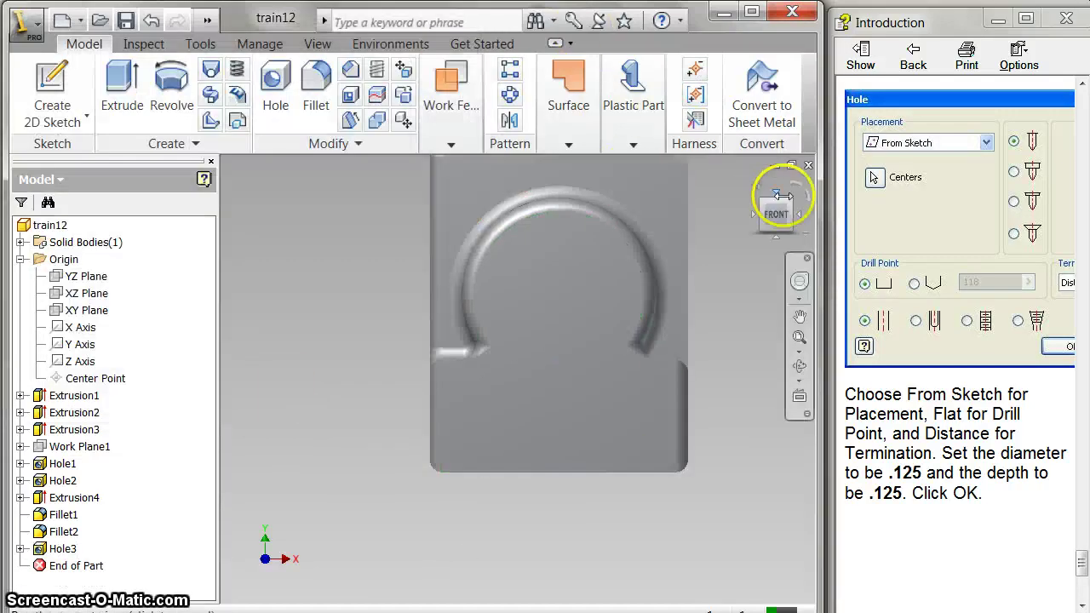
# - Return to the isometric home view to show the finished body with Hole3
pyautogui.click(757, 182)
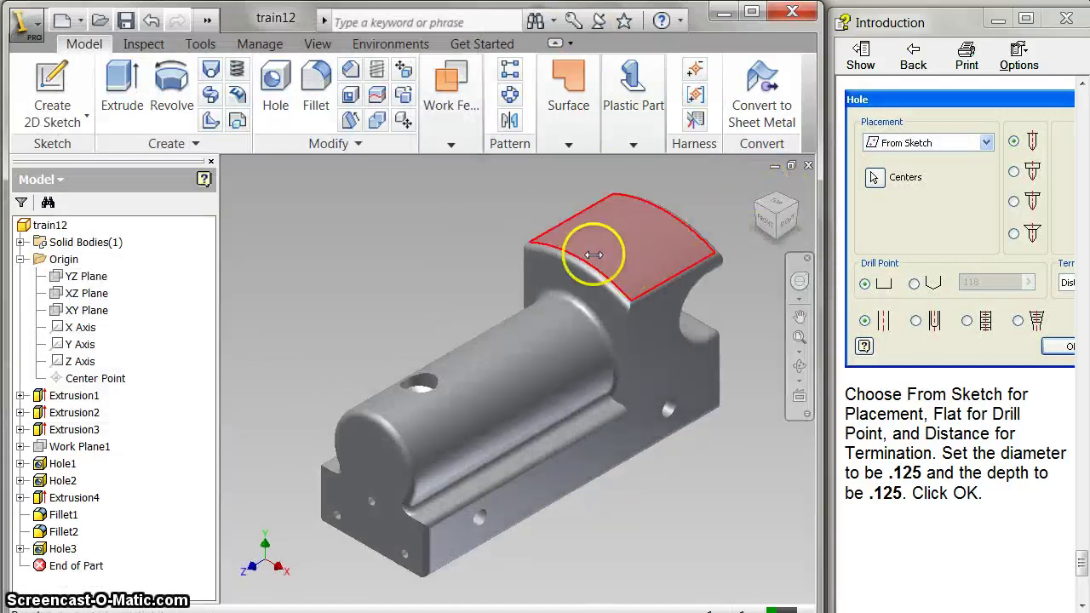